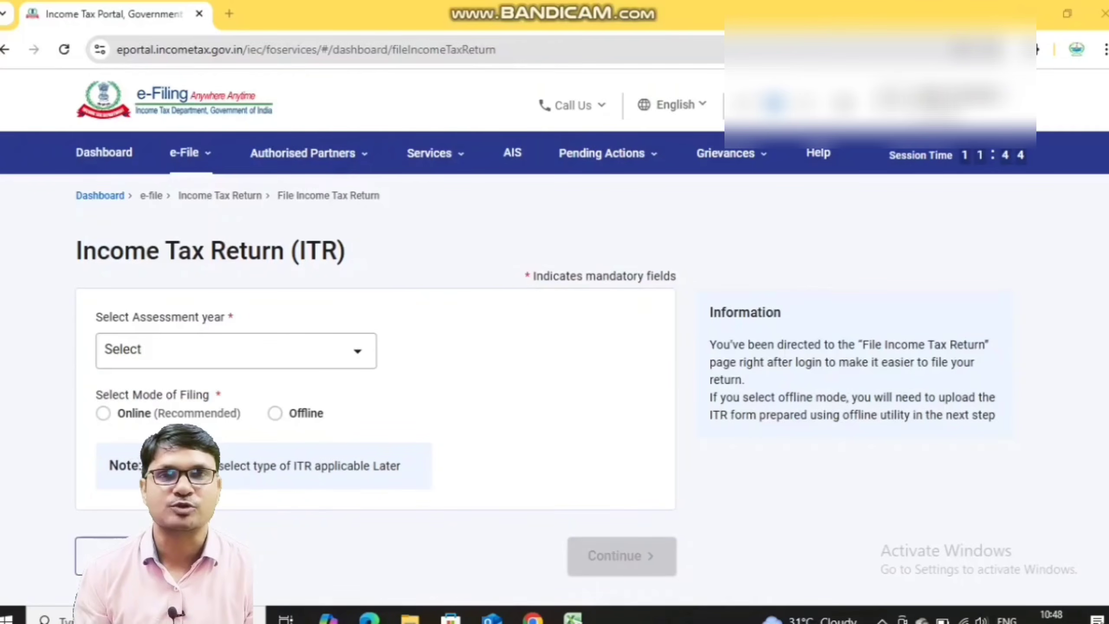
# Step: Choose assessment year 2025-26 (Current A.Y.) with the online mode of filing and continue
pyautogui.click(236, 351)
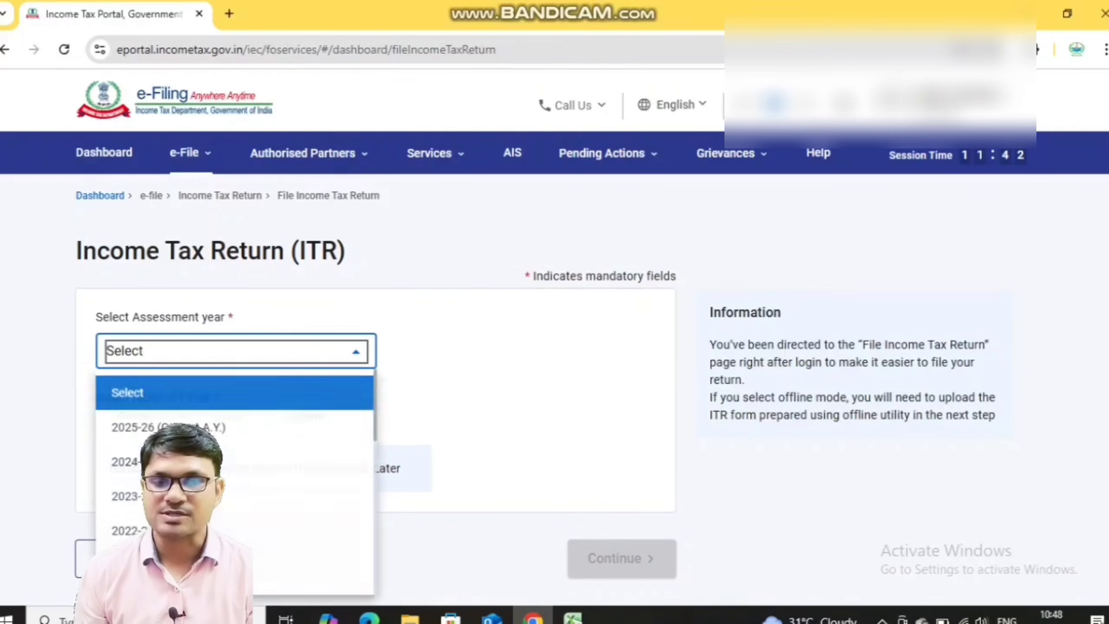
pyautogui.click(183, 427)
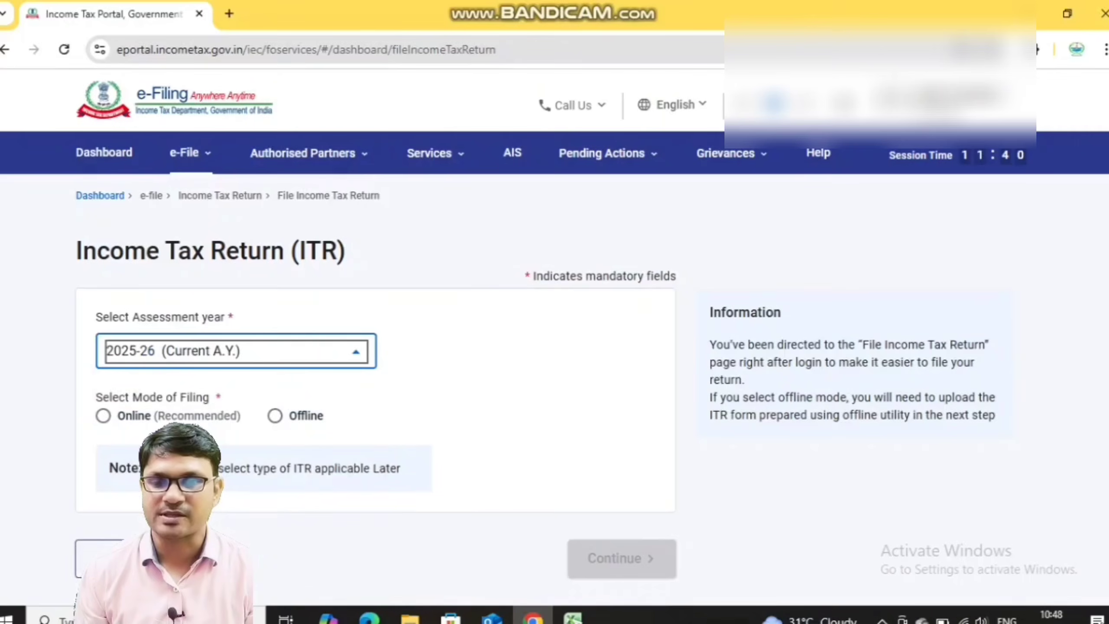
pyautogui.click(103, 415)
pyautogui.click(621, 559)
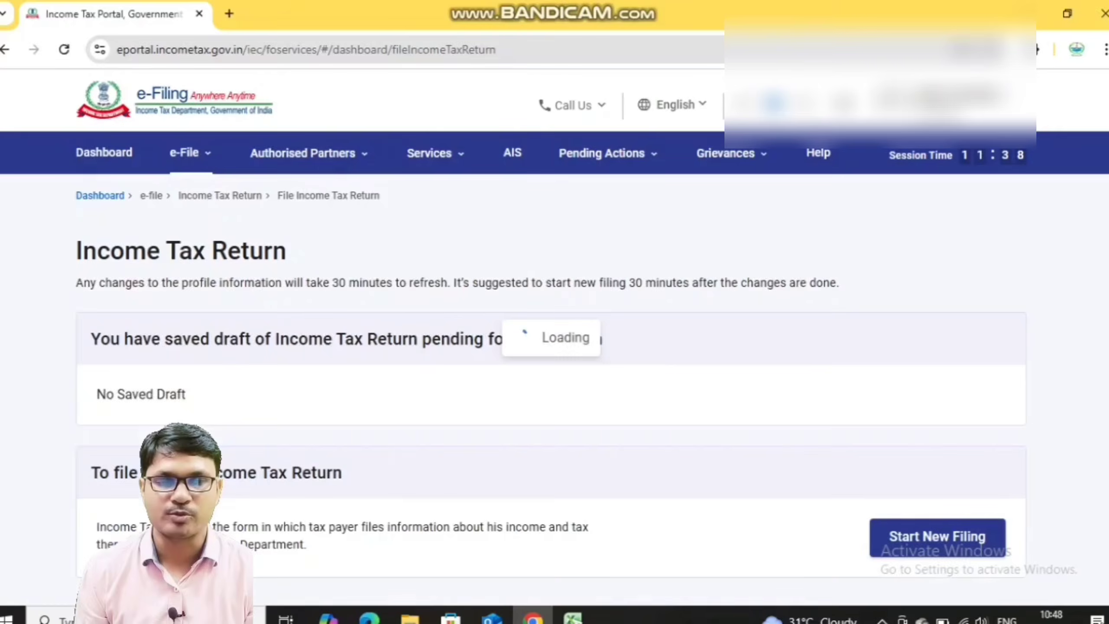
# Step: Start a new filing instead of resuming the saved ITR-2 draft, and continue with the Individual status
pyautogui.scroll(-3, 550, 393)
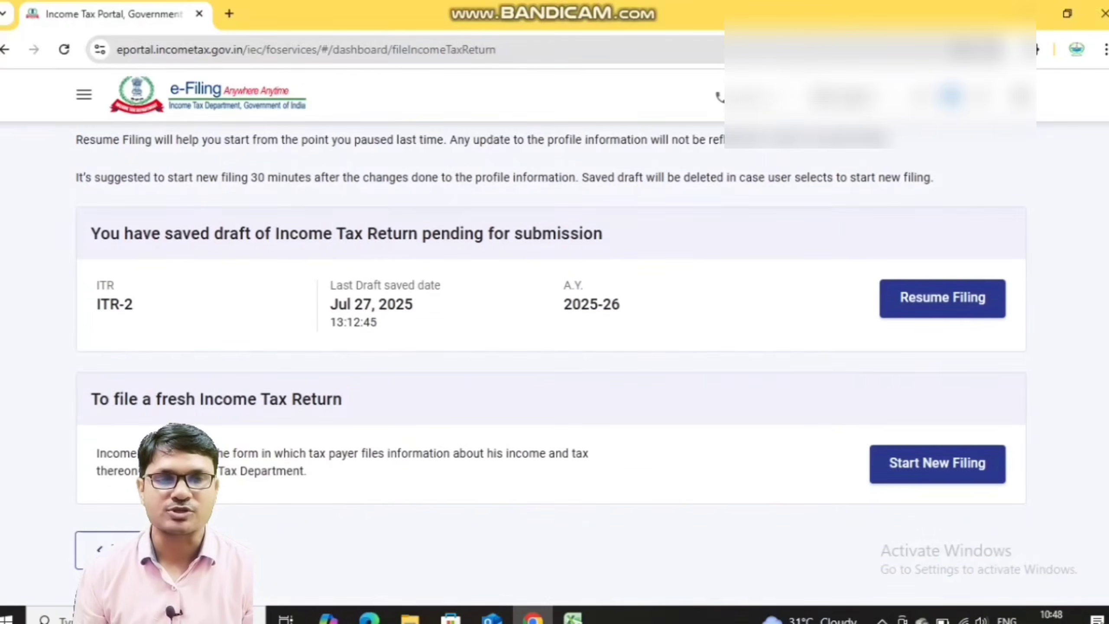
pyautogui.click(937, 463)
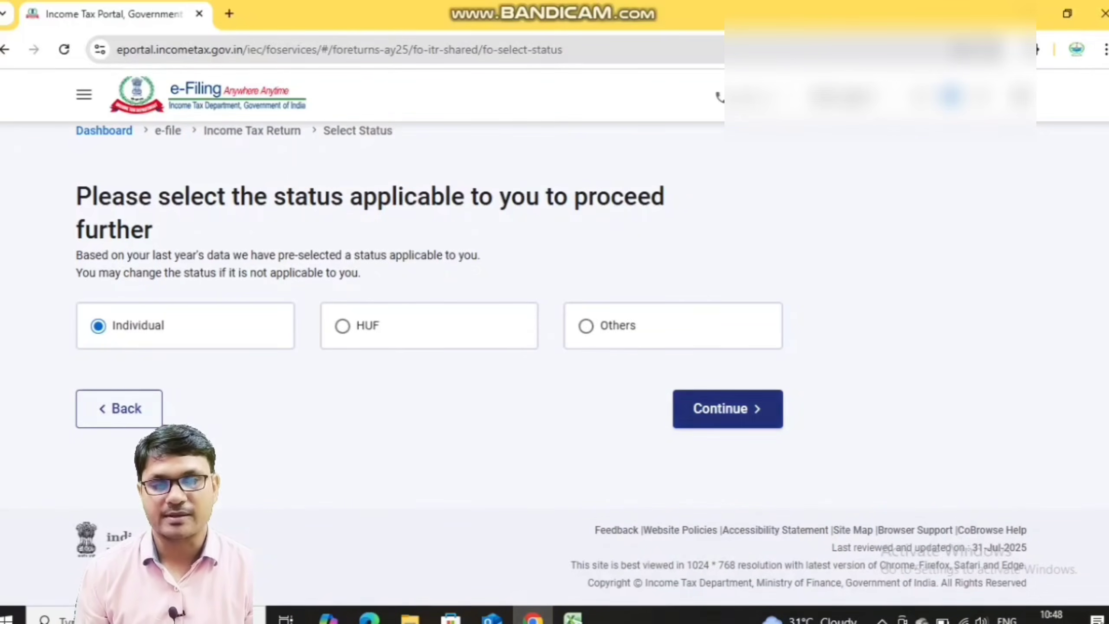
pyautogui.click(727, 409)
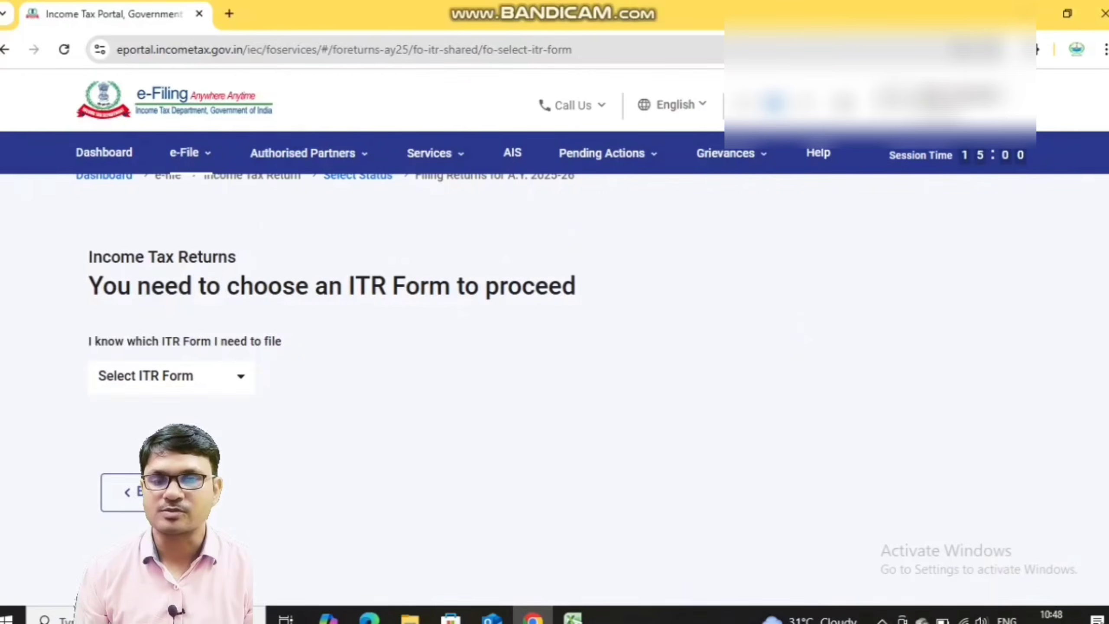
# Step: Choose ITR-3 as the return form and proceed with it
pyautogui.click(172, 377)
pyautogui.click(174, 517)
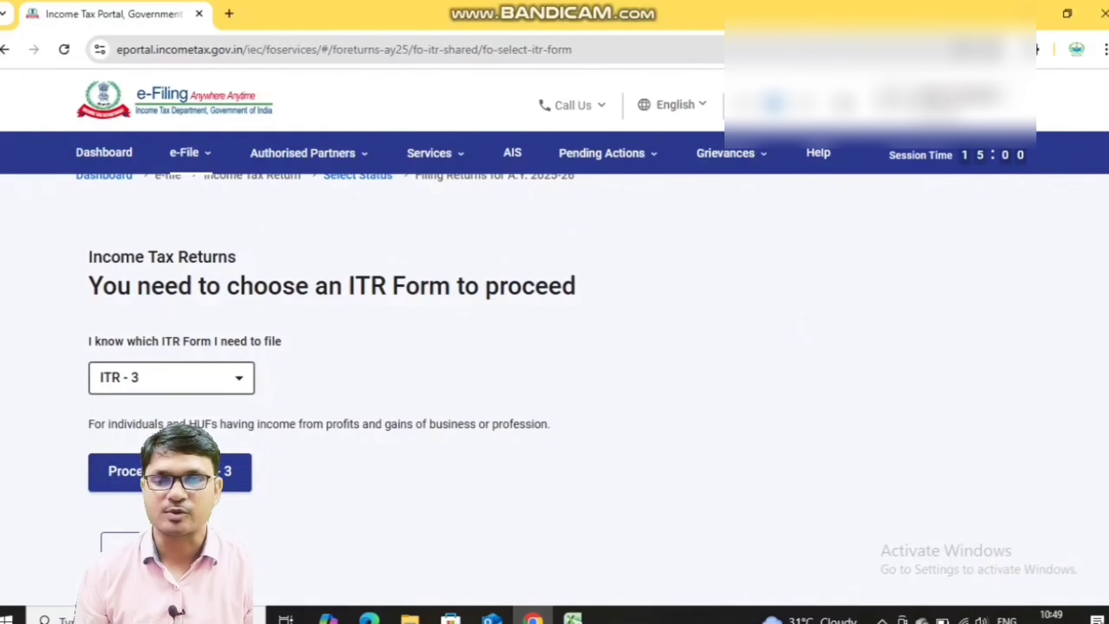
pyautogui.click(175, 473)
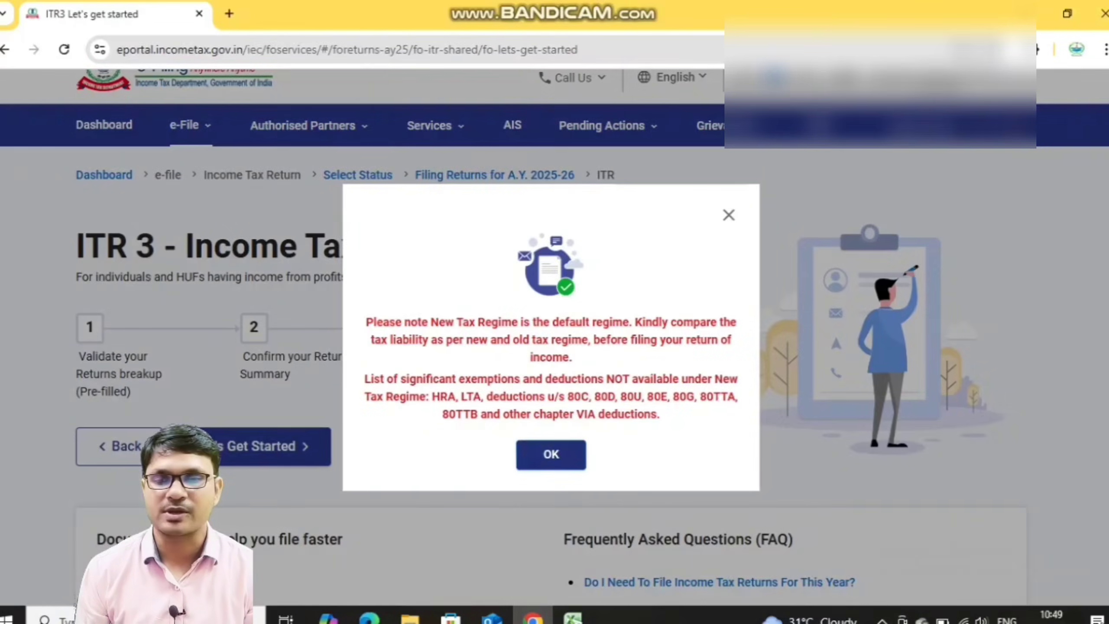
# Step: Acknowledge the new tax regime notice, start the return and continue with taxable income above the basic exemption limit as filing reason
pyautogui.click(551, 454)
pyautogui.click(271, 446)
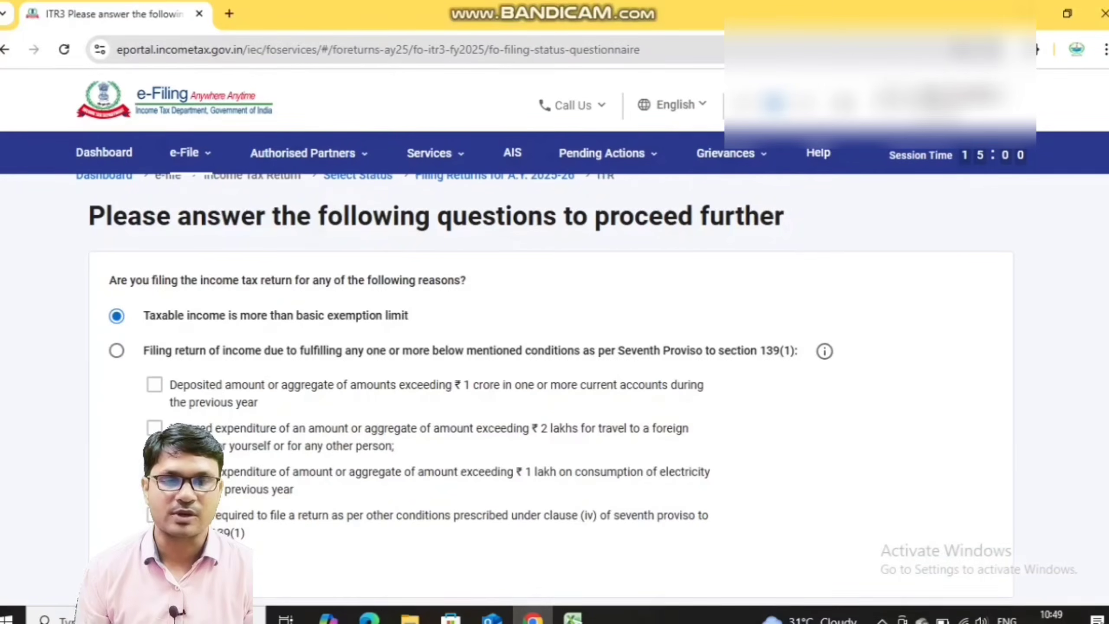
pyautogui.scroll(-3, 554, 349)
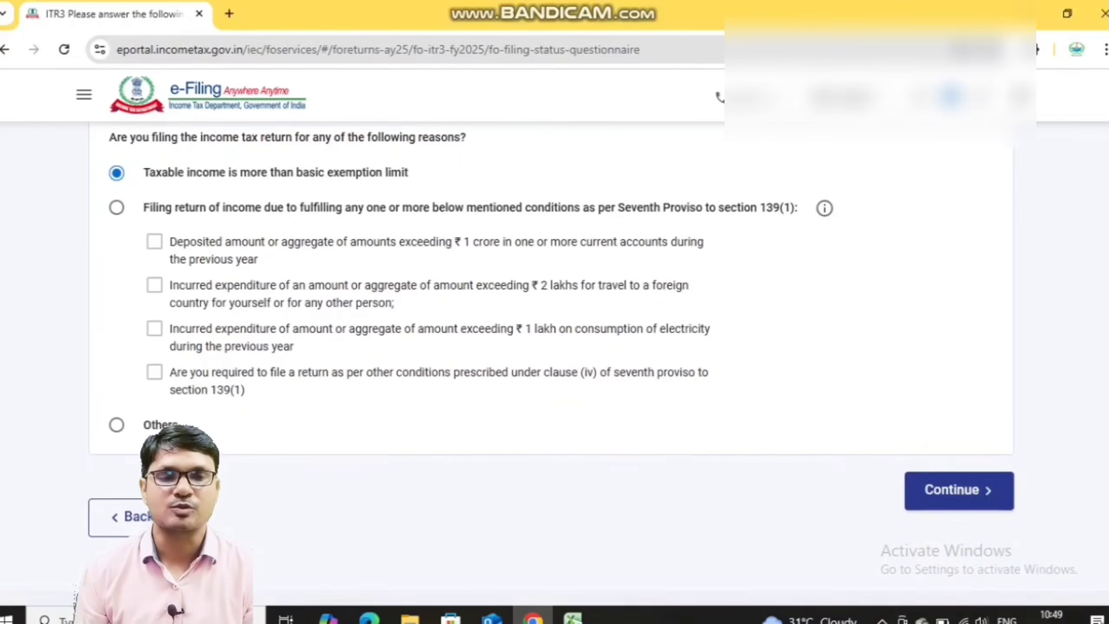
pyautogui.click(956, 489)
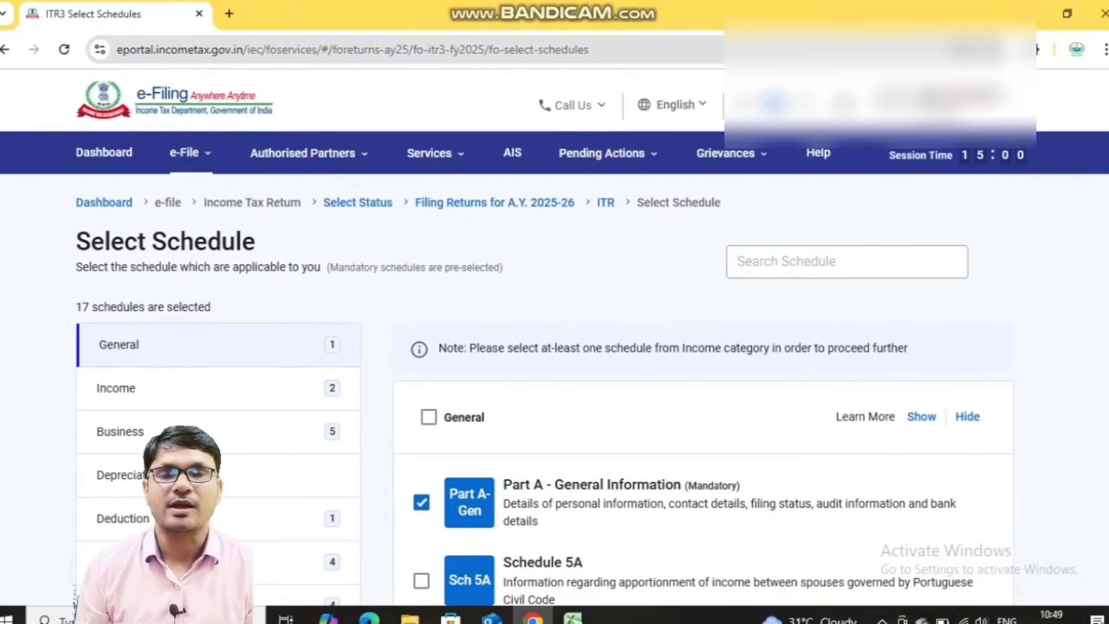
# Step: Select all schedules in the Income category of the schedule selection
pyautogui.scroll(-1, 544, 391)
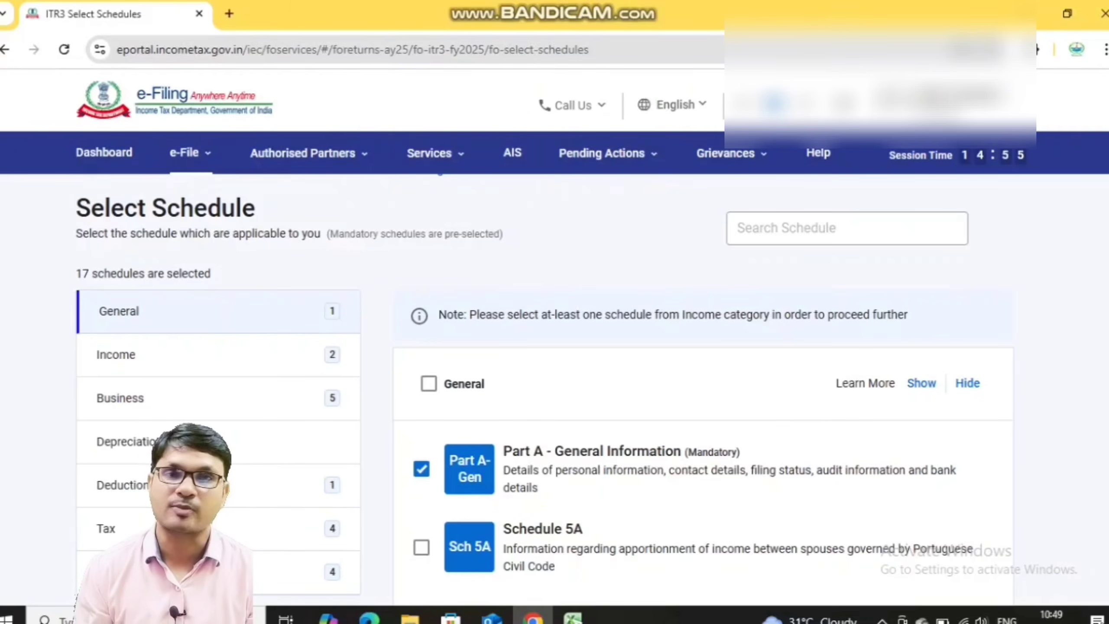
pyautogui.scroll(-2, 554, 349)
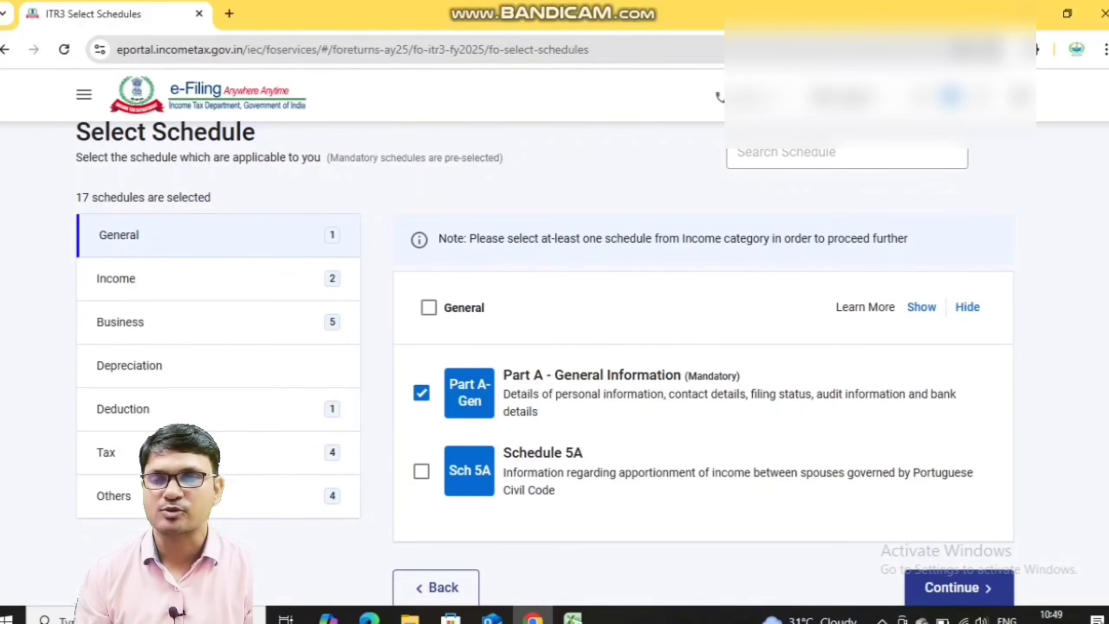
pyautogui.click(218, 278)
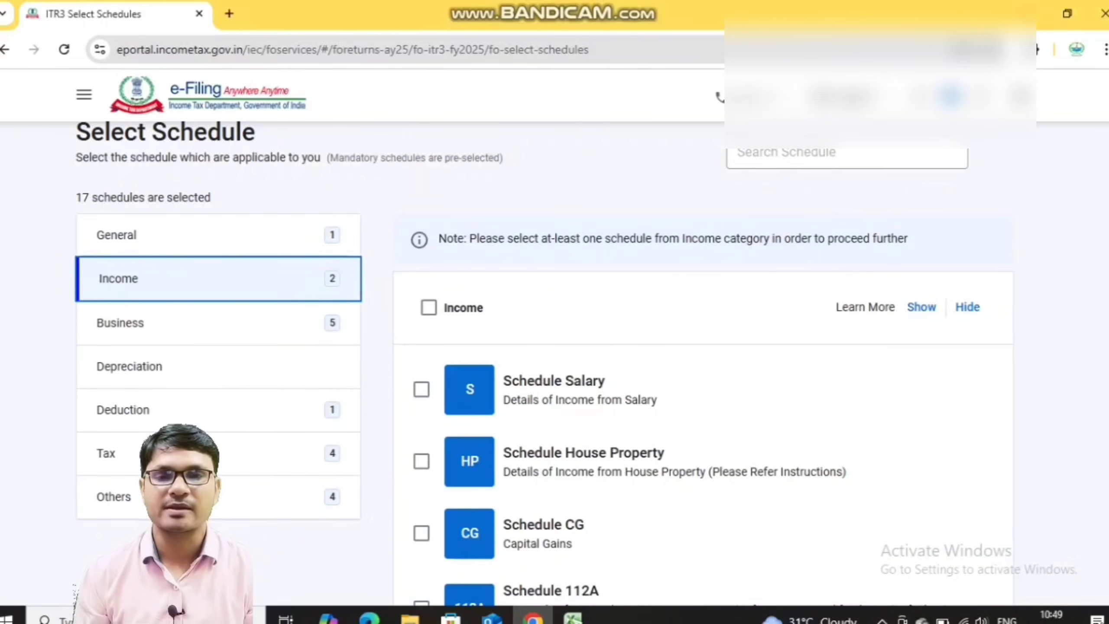
pyautogui.click(428, 307)
pyautogui.scroll(-3, 555, 362)
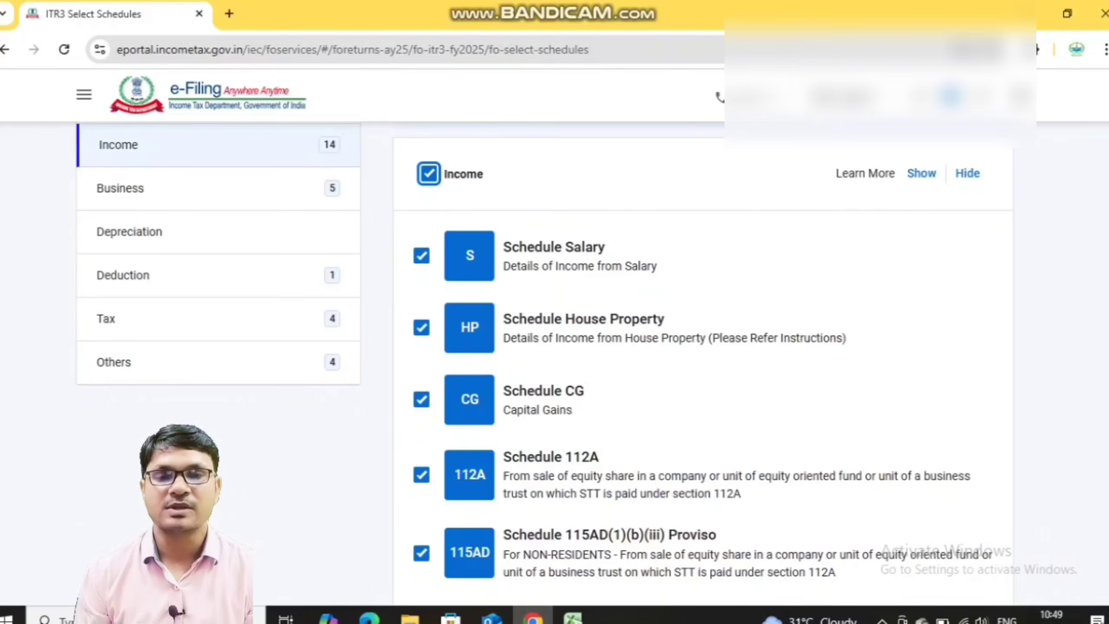
# Step: Deselect the income schedules 115AD(1)(b)(iii) Proviso, SPI, IF, EI, PTI, FSI and TR
pyautogui.scroll(-4, 554, 363)
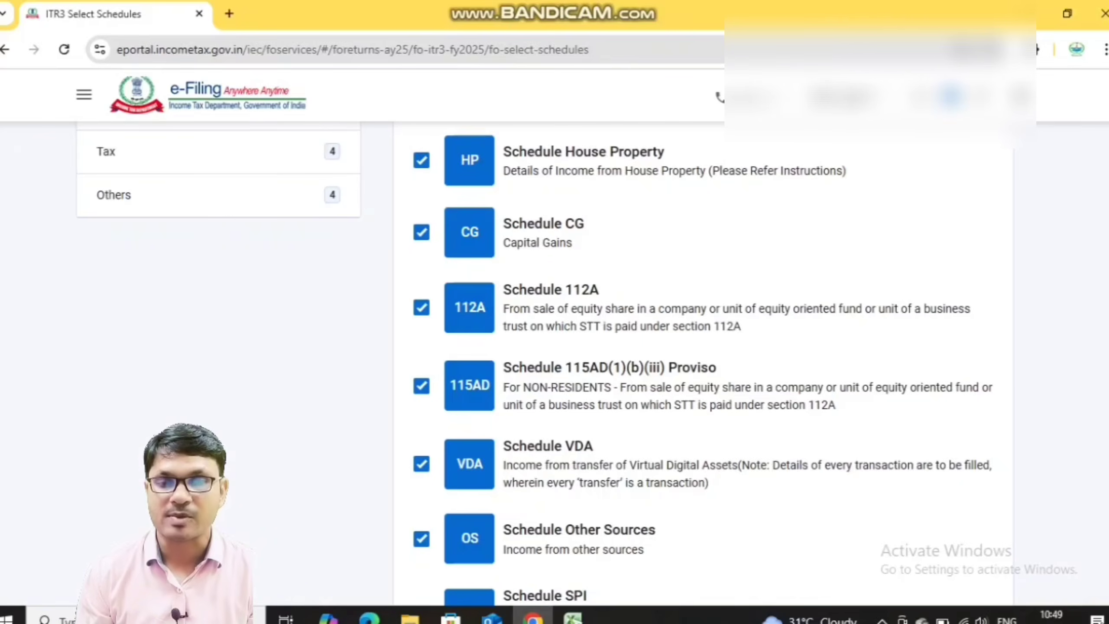
pyautogui.scroll(-1, 534, 363)
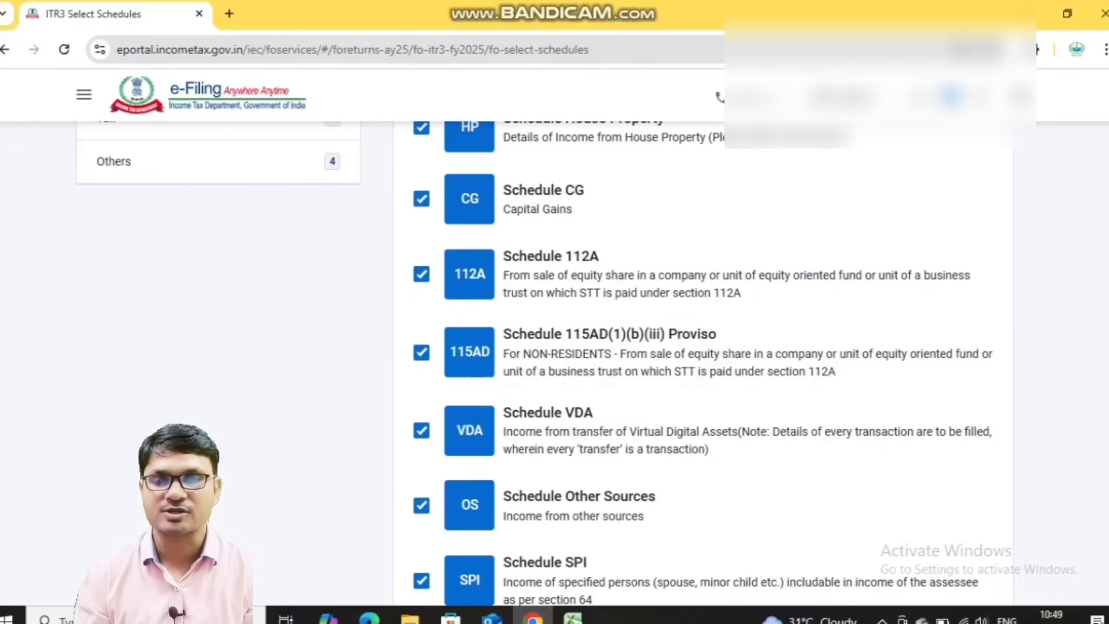
pyautogui.click(422, 353)
pyautogui.scroll(-4, 535, 363)
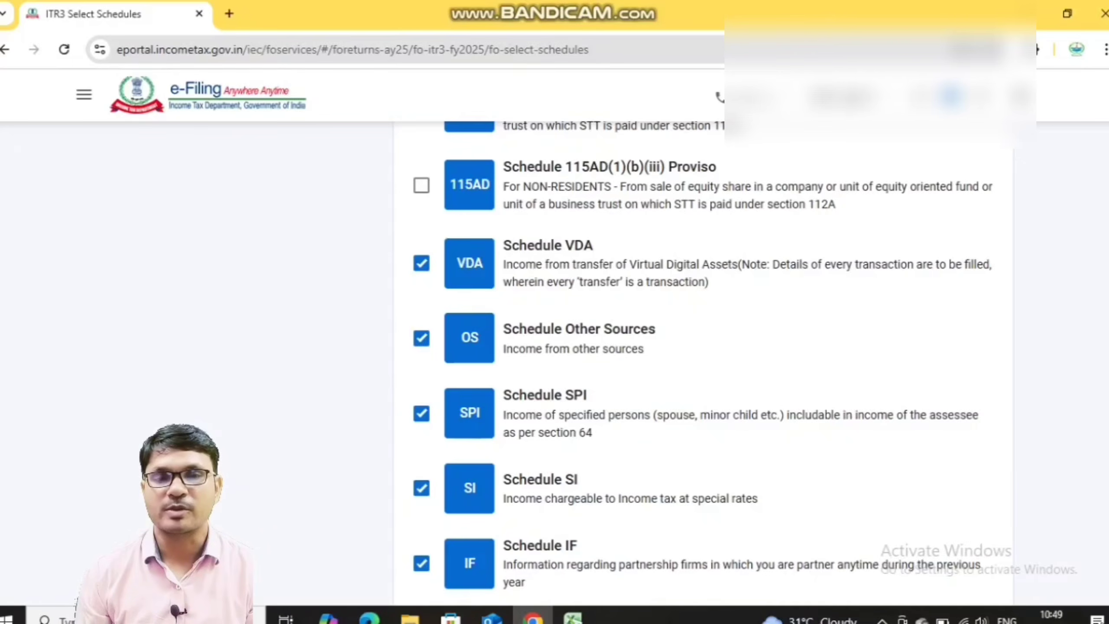
pyautogui.scroll(-3, 703, 363)
pyautogui.click(421, 280)
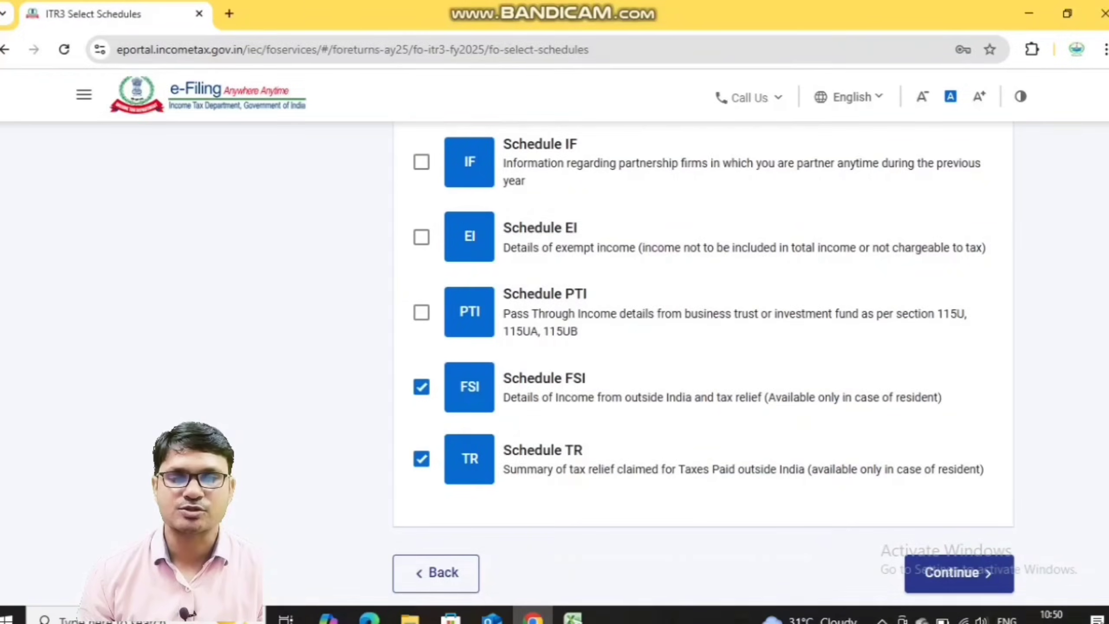
pyautogui.click(422, 387)
pyautogui.click(422, 459)
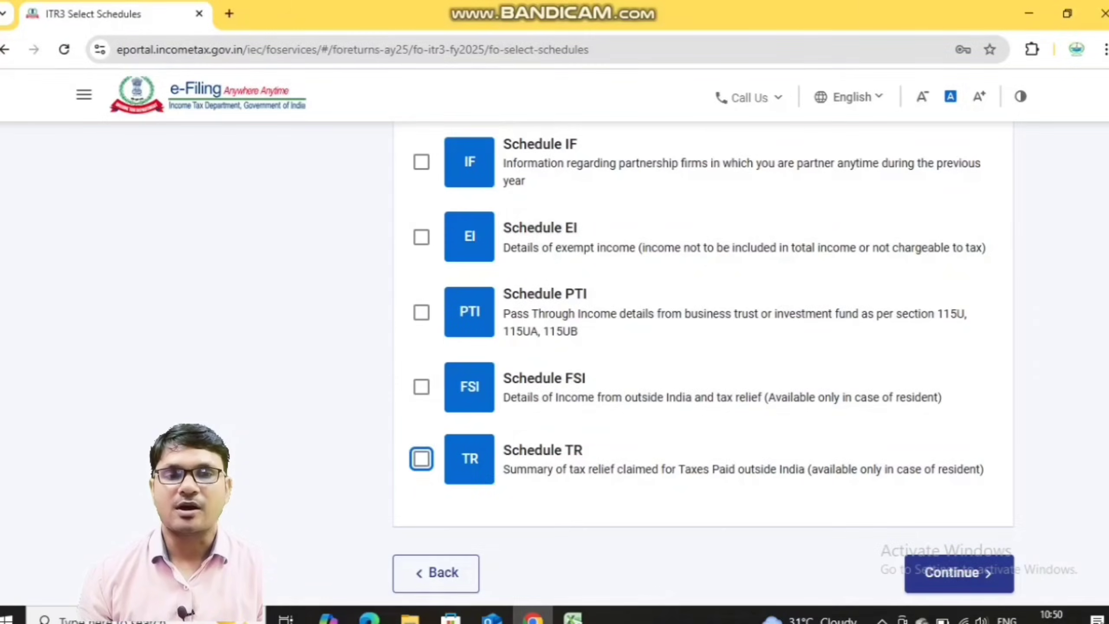
# Step: Review the schedules offered in the Business, Depreciation and Deduction categories
pyautogui.scroll(10, 703, 362)
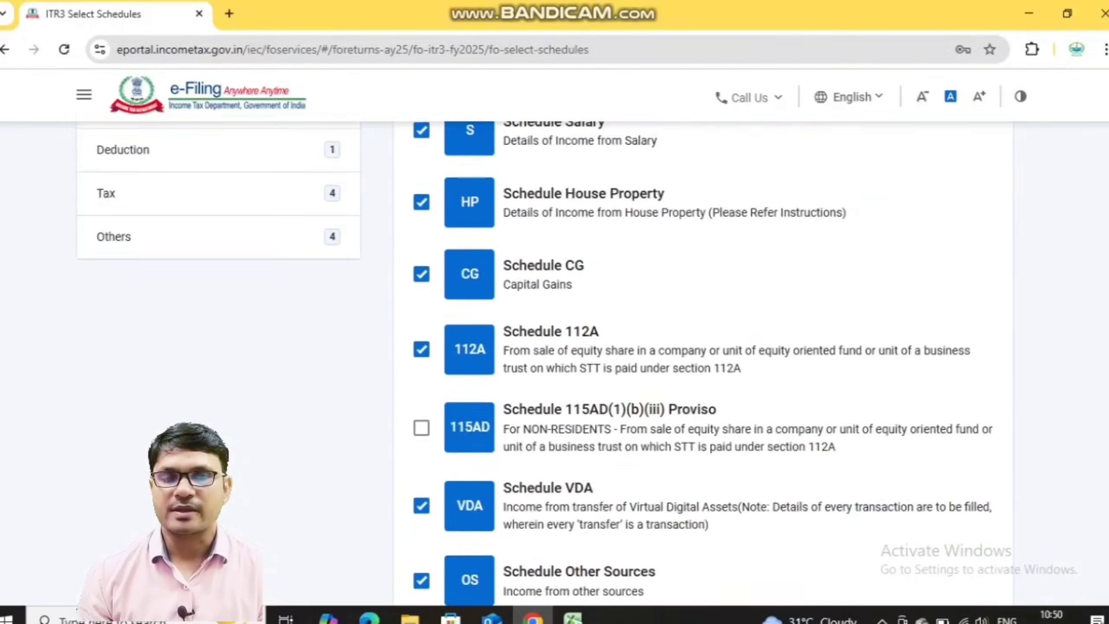
pyautogui.scroll(5, 703, 362)
pyautogui.scroll(-2, 703, 362)
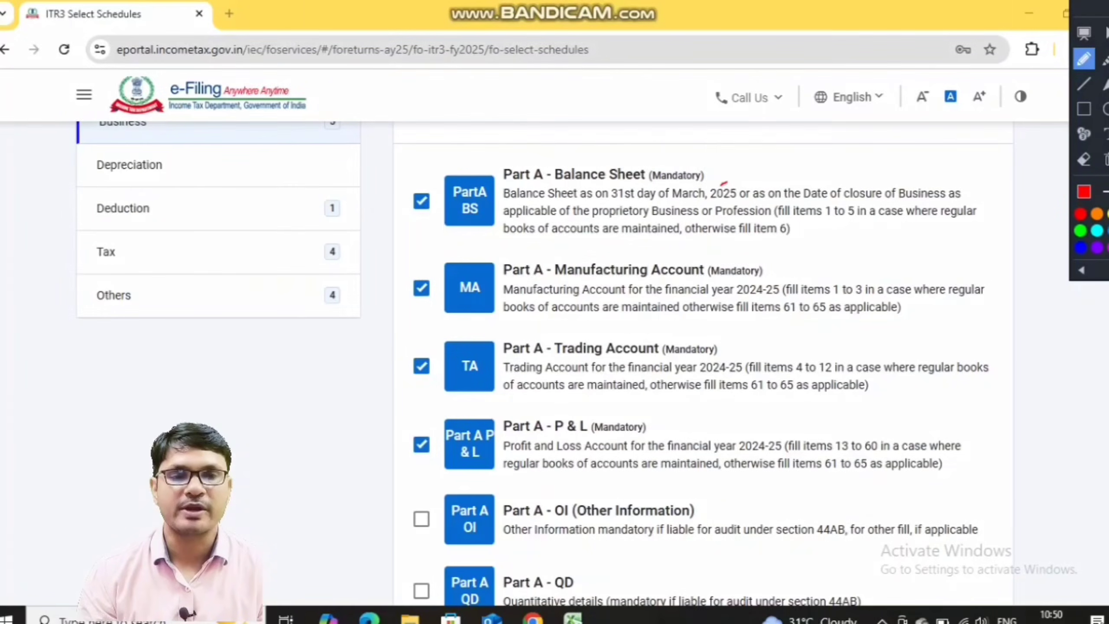
pyautogui.moveTo(770, 275); pyautogui.dragTo(813, 251)
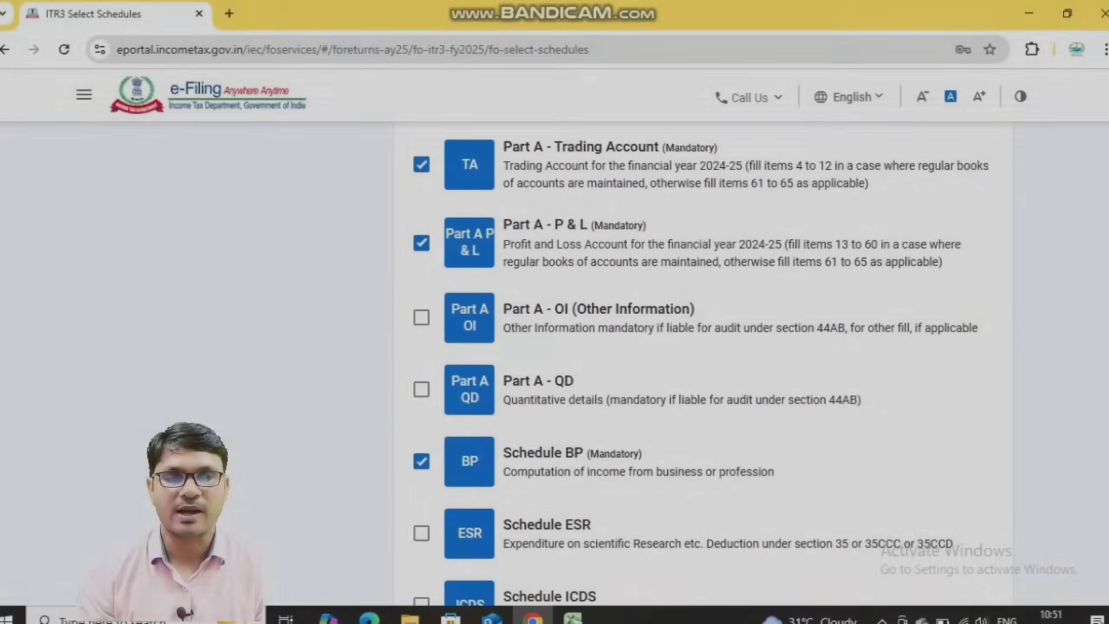
pyautogui.scroll(-4, 695, 362)
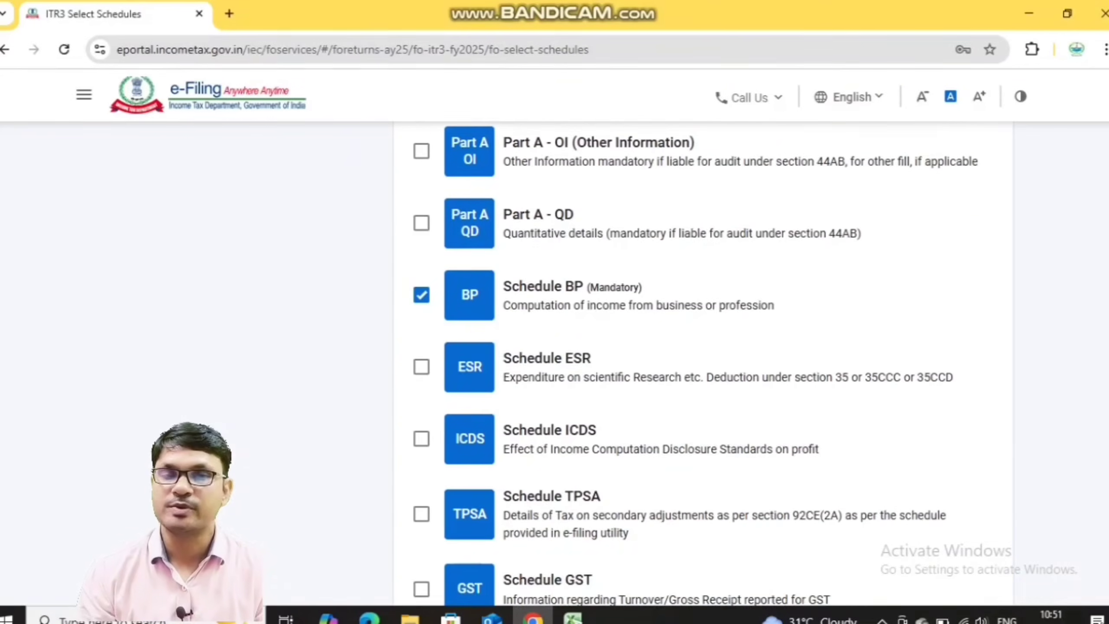
pyautogui.scroll(-5, 695, 361)
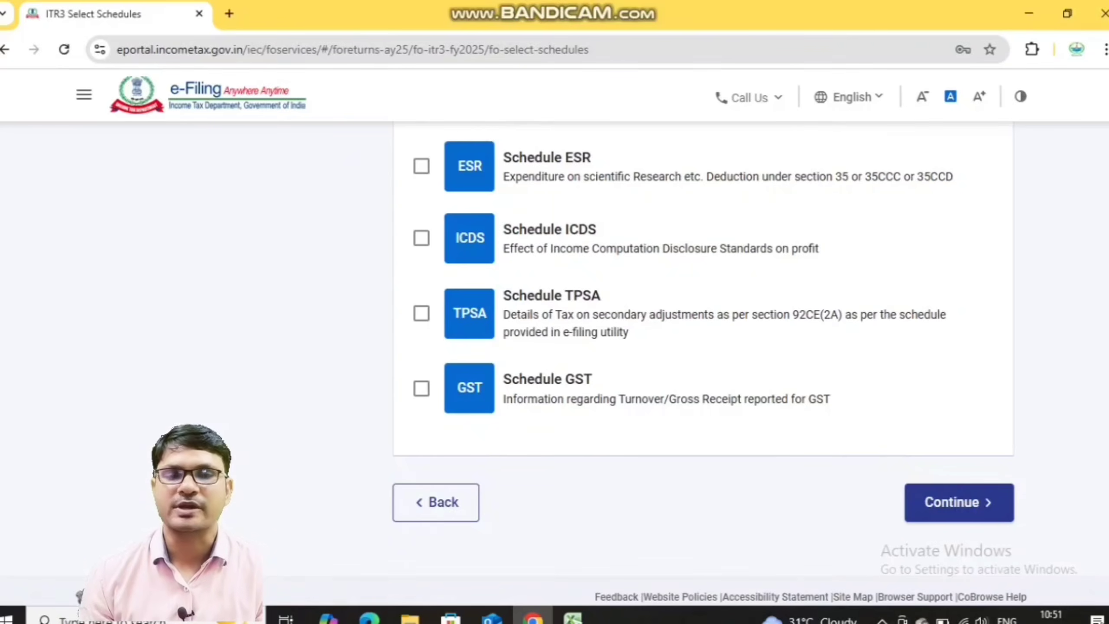
pyautogui.scroll(12, 696, 362)
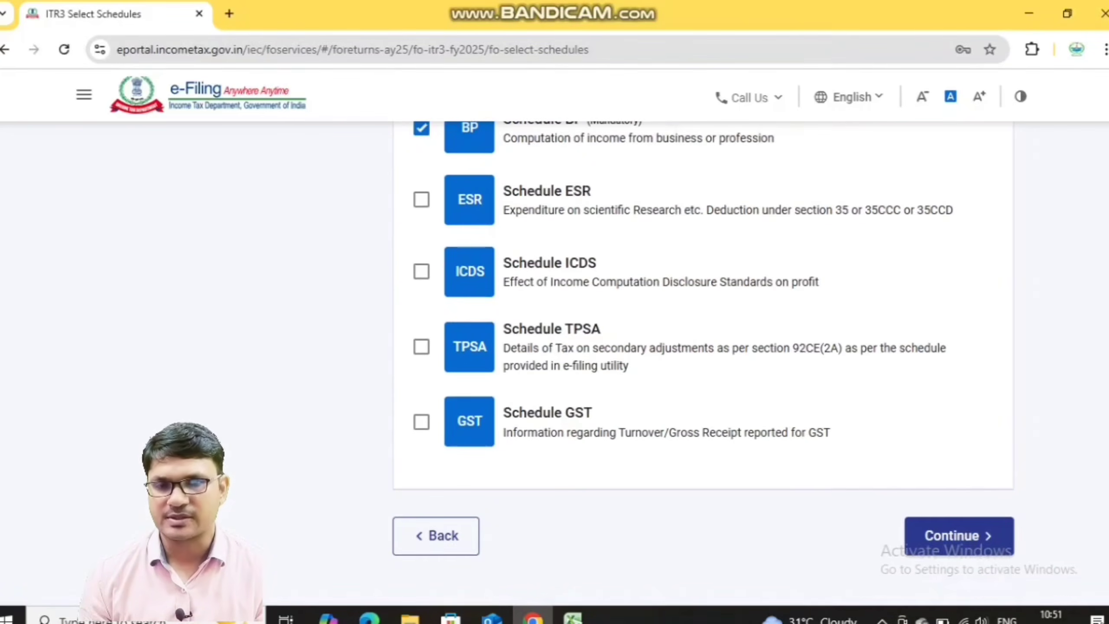
pyautogui.scroll(4, 695, 361)
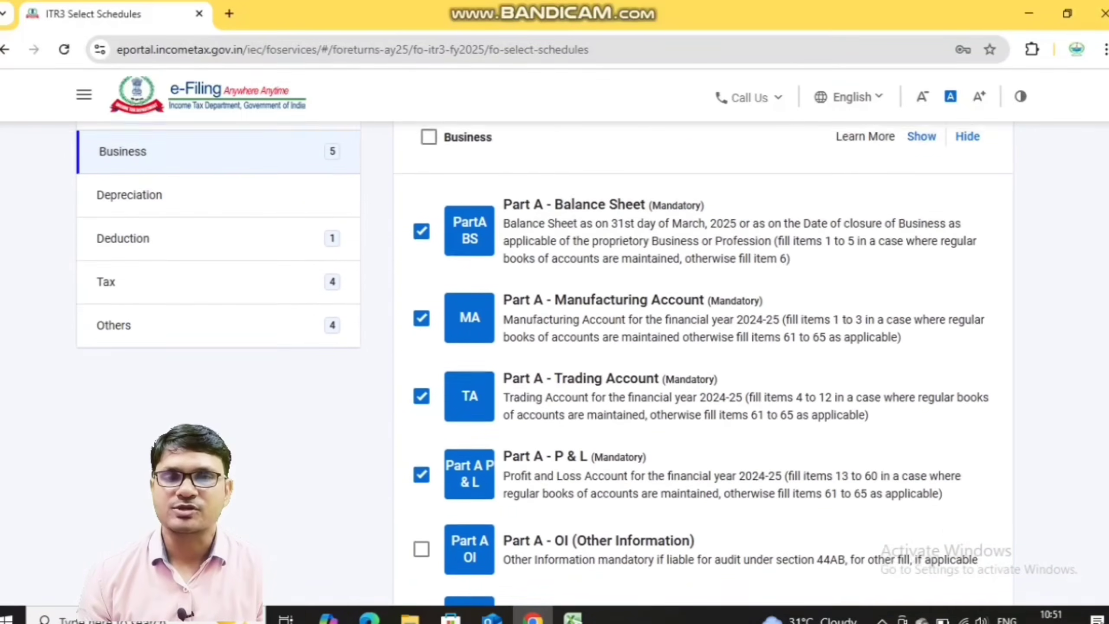
pyautogui.click(218, 231)
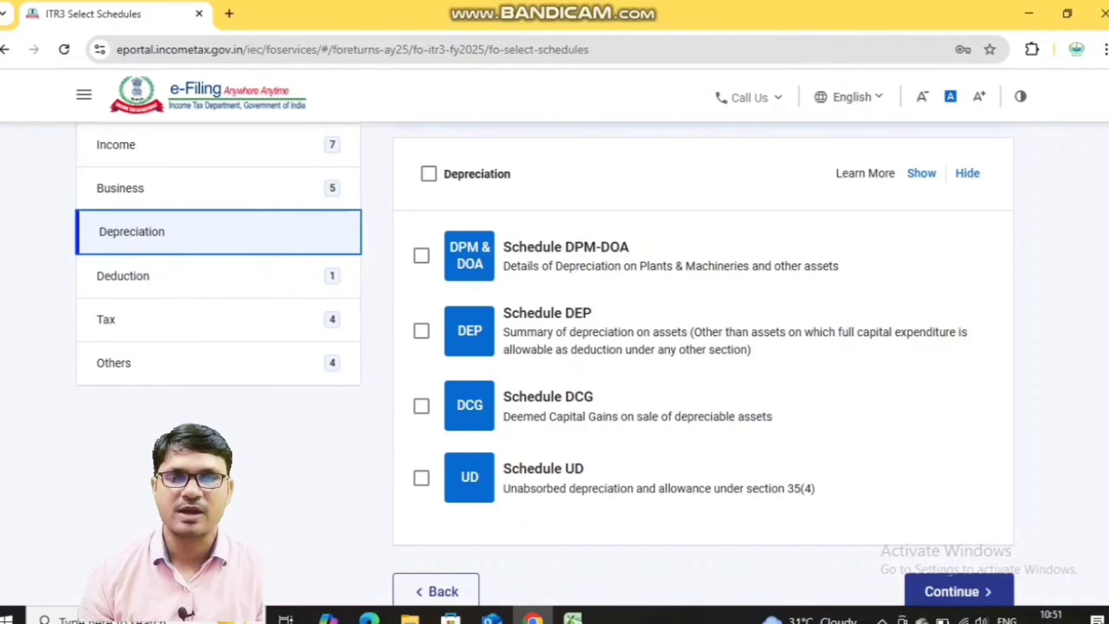
pyautogui.click(218, 276)
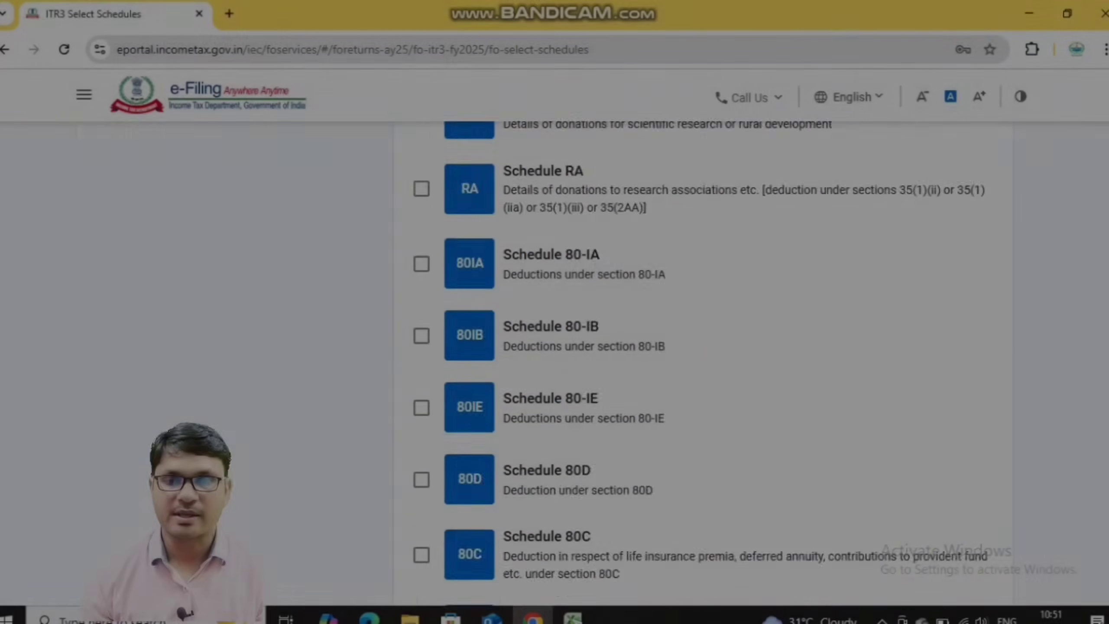
pyautogui.scroll(5, 703, 366)
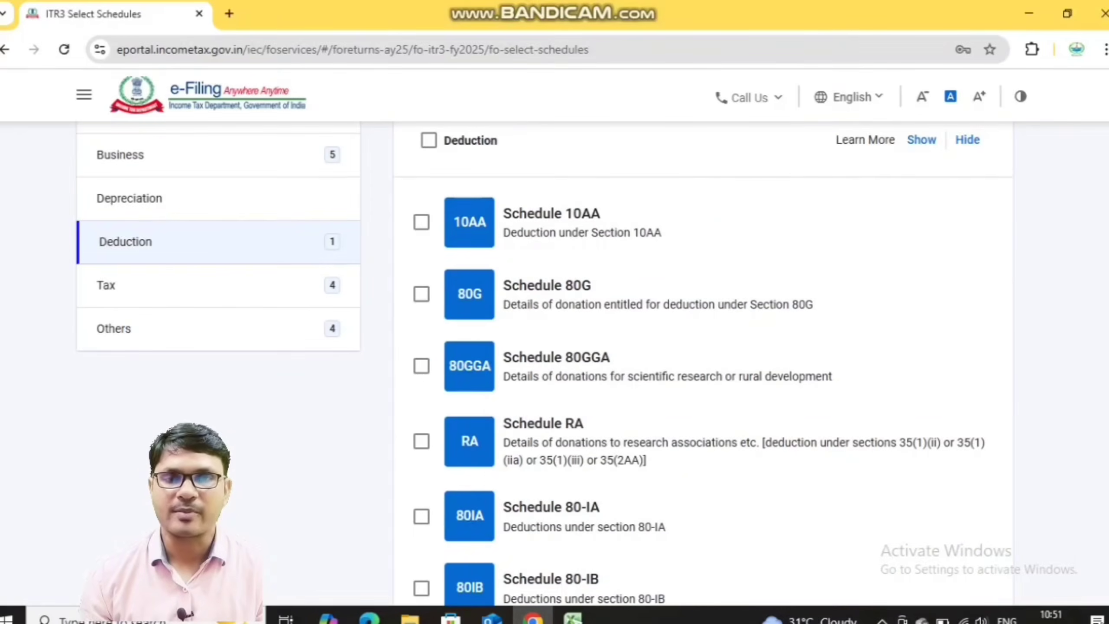
# Step: Deselect the Tax deferred on ESOP schedule in the Tax category, and confirm the schedule selection after checking the Others category
pyautogui.click(218, 285)
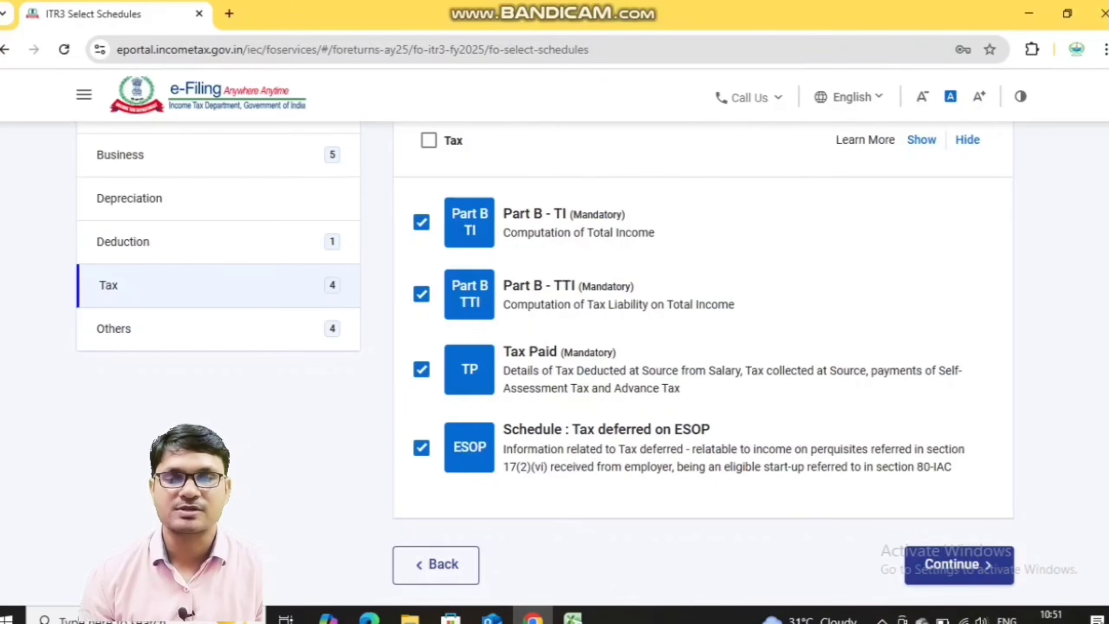
pyautogui.click(421, 448)
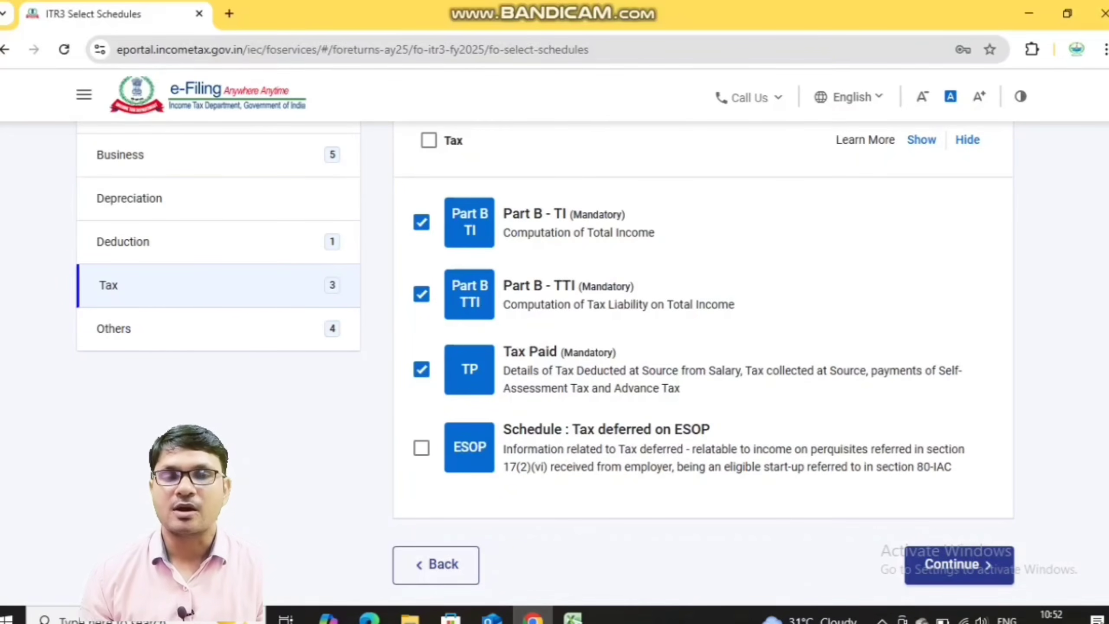
pyautogui.click(218, 329)
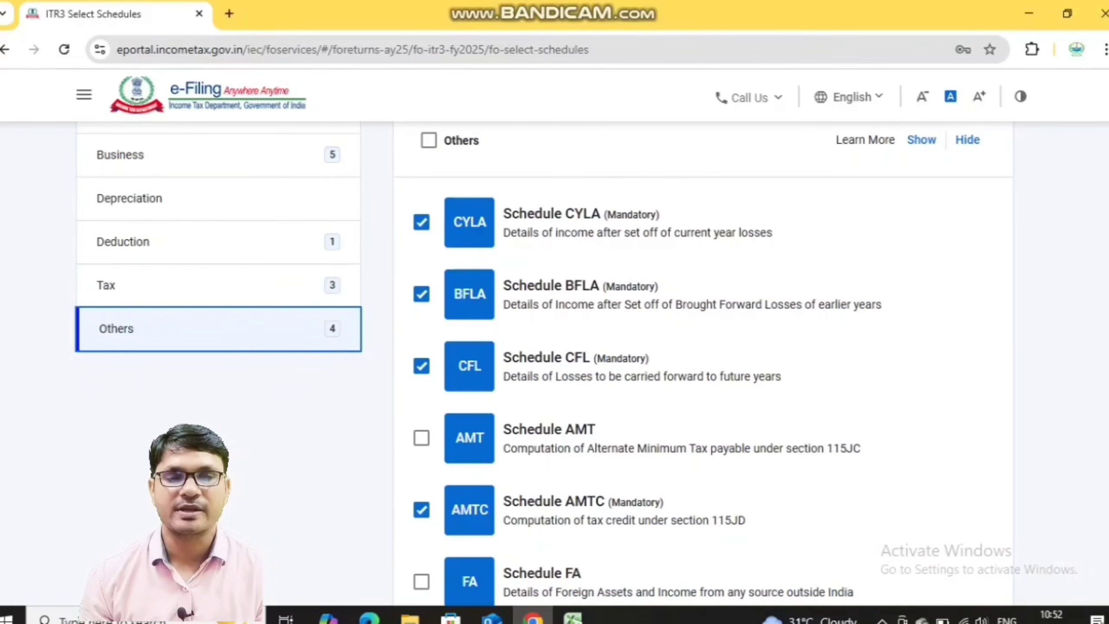
pyautogui.scroll(-6, 698, 350)
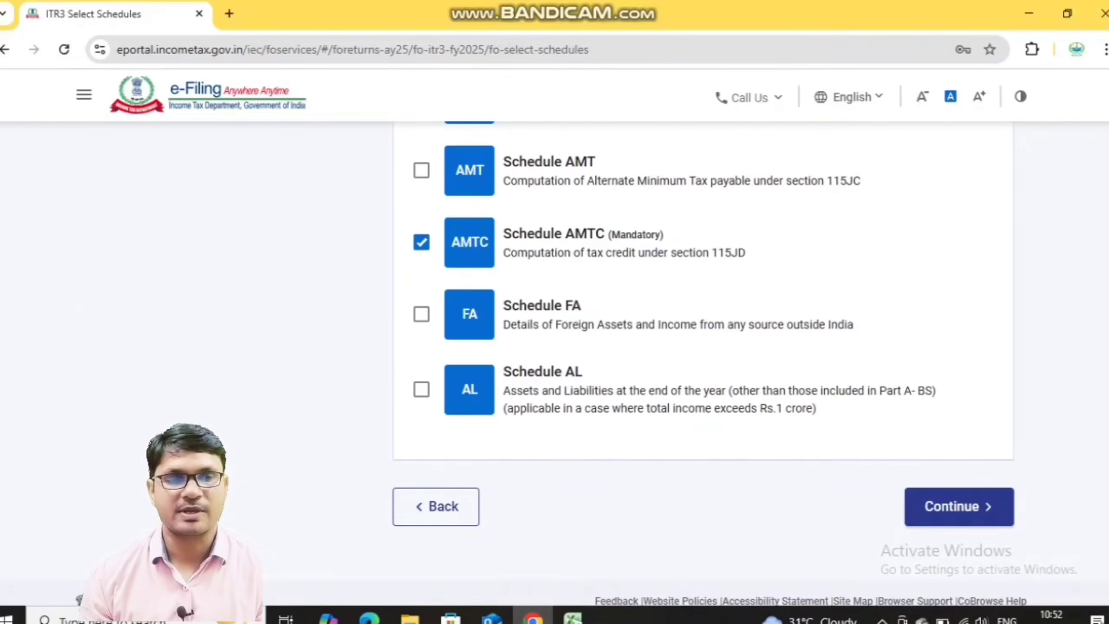
pyautogui.click(959, 506)
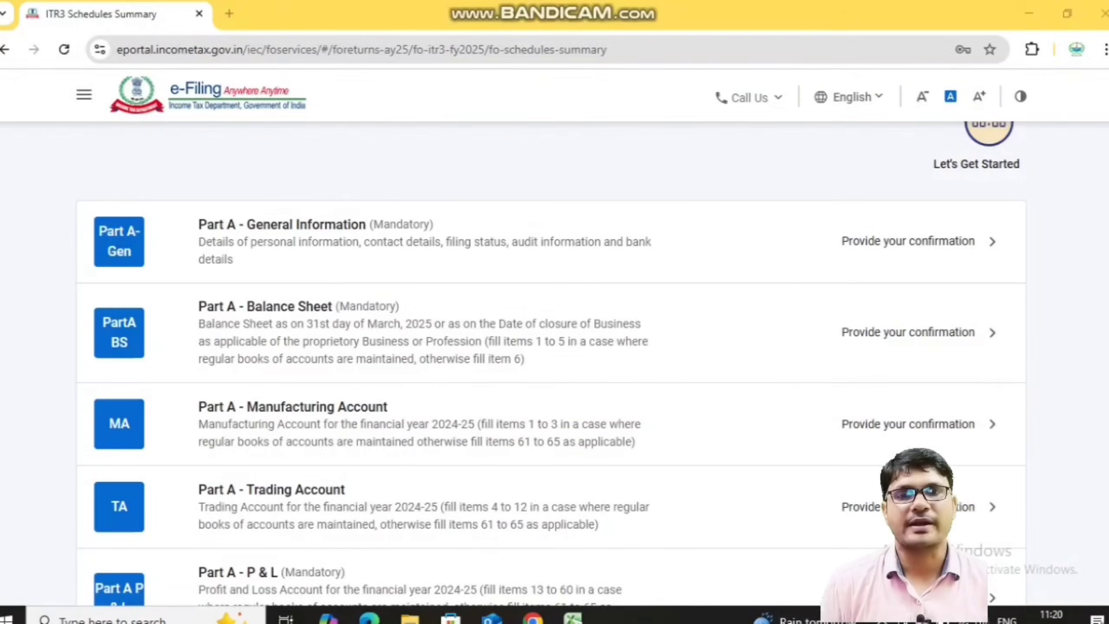
# Step: Open the Filing Status section of Part A - General Information and set the due date for filing to 31st July or extended
pyautogui.click(551, 242)
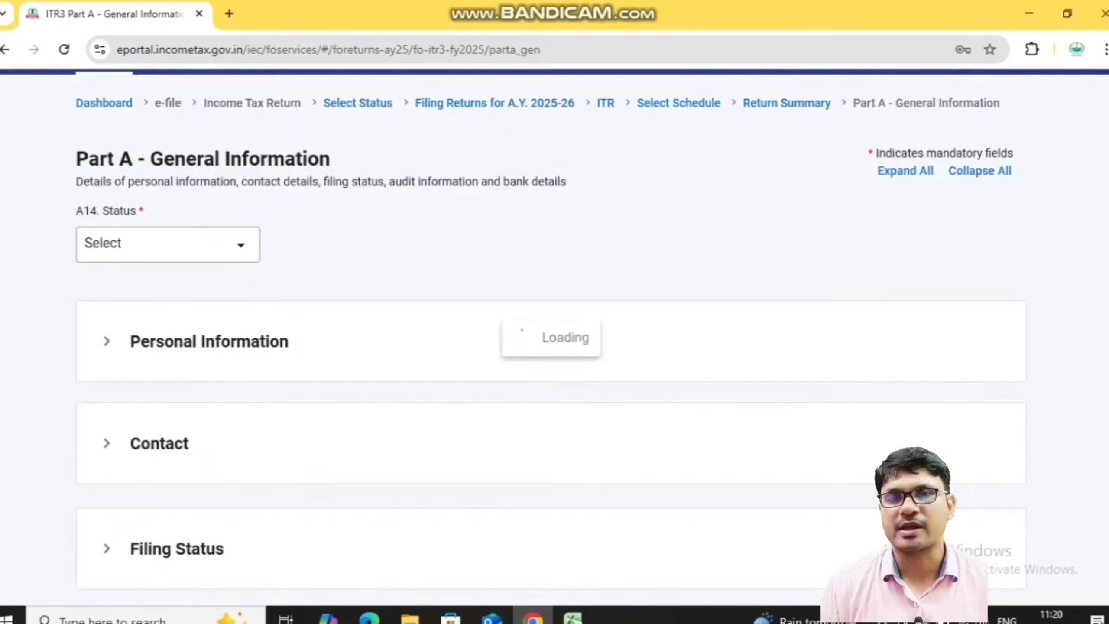
pyautogui.scroll(-5, 551, 363)
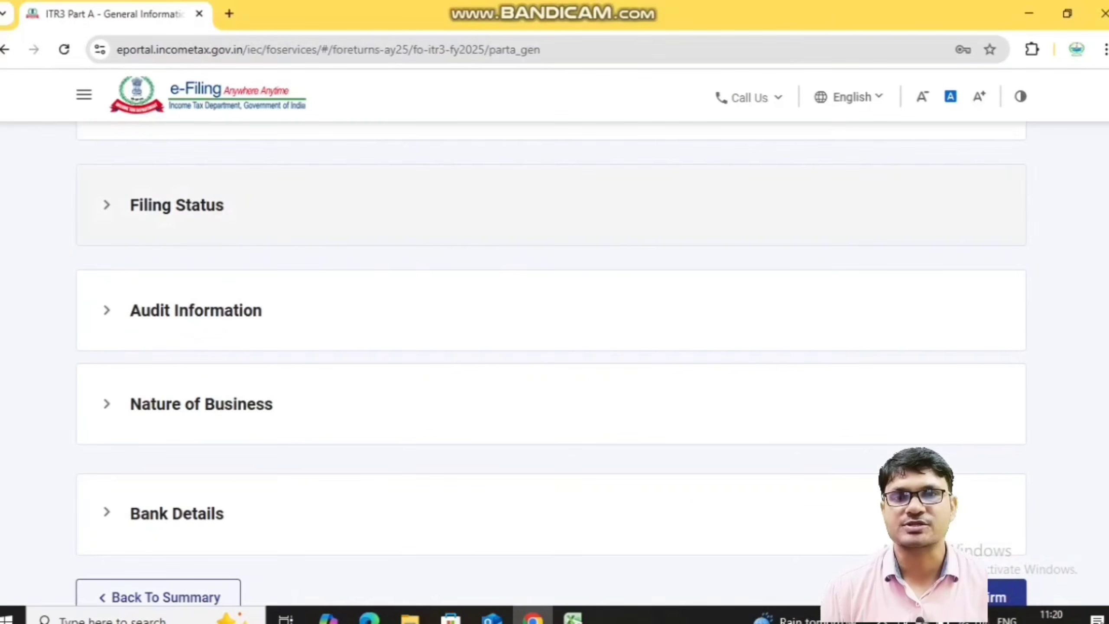
pyautogui.click(551, 205)
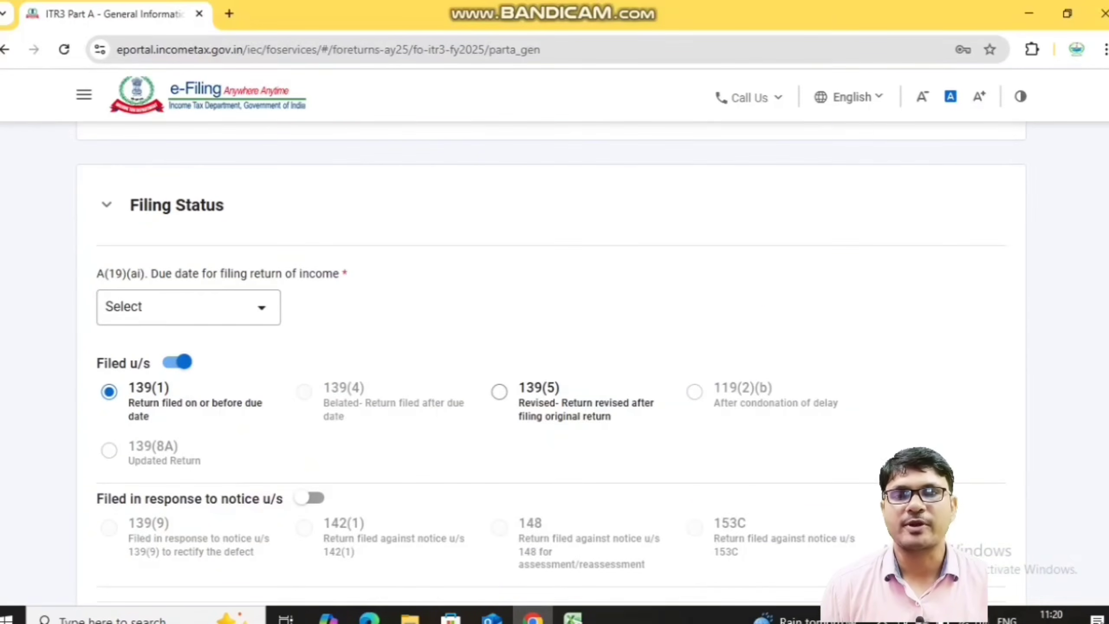
pyautogui.scroll(-2, 551, 363)
pyautogui.click(188, 207)
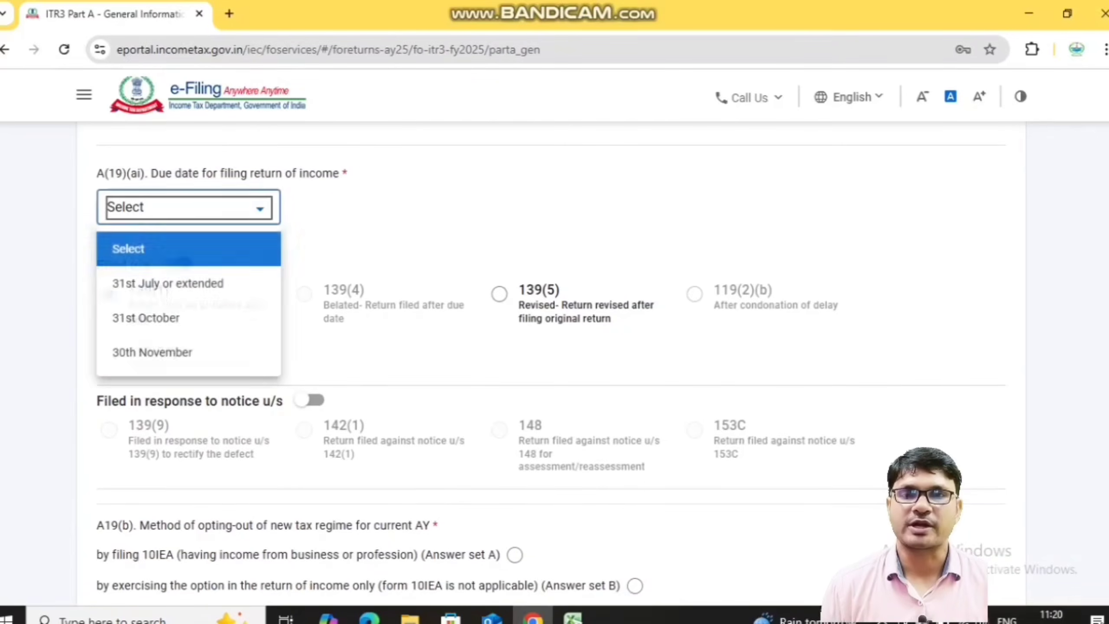
pyautogui.click(169, 284)
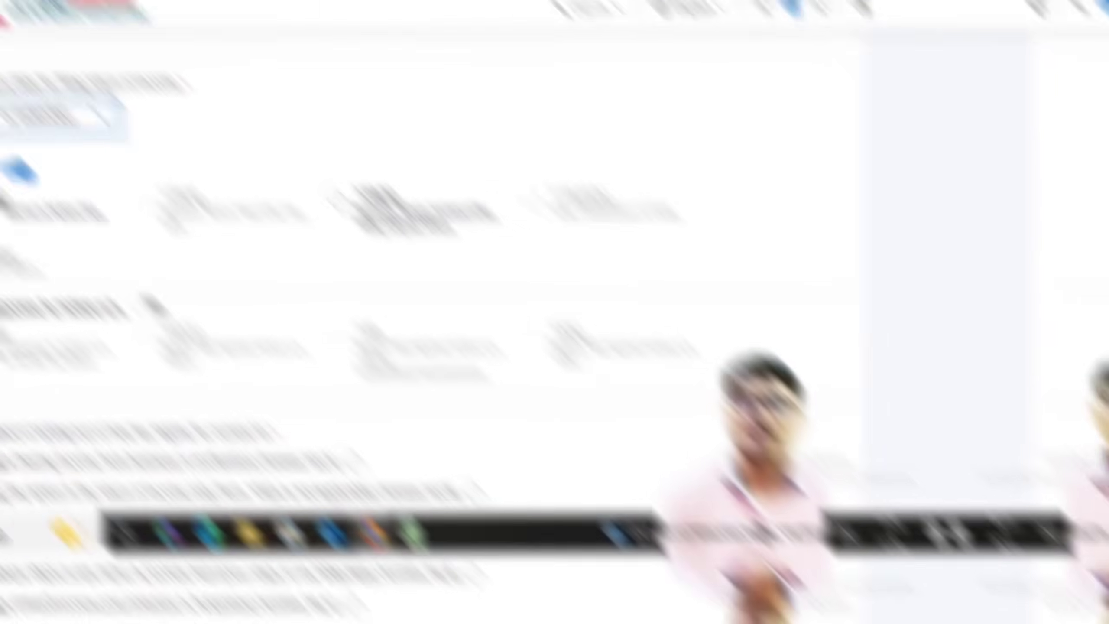
pyautogui.click(62, 116)
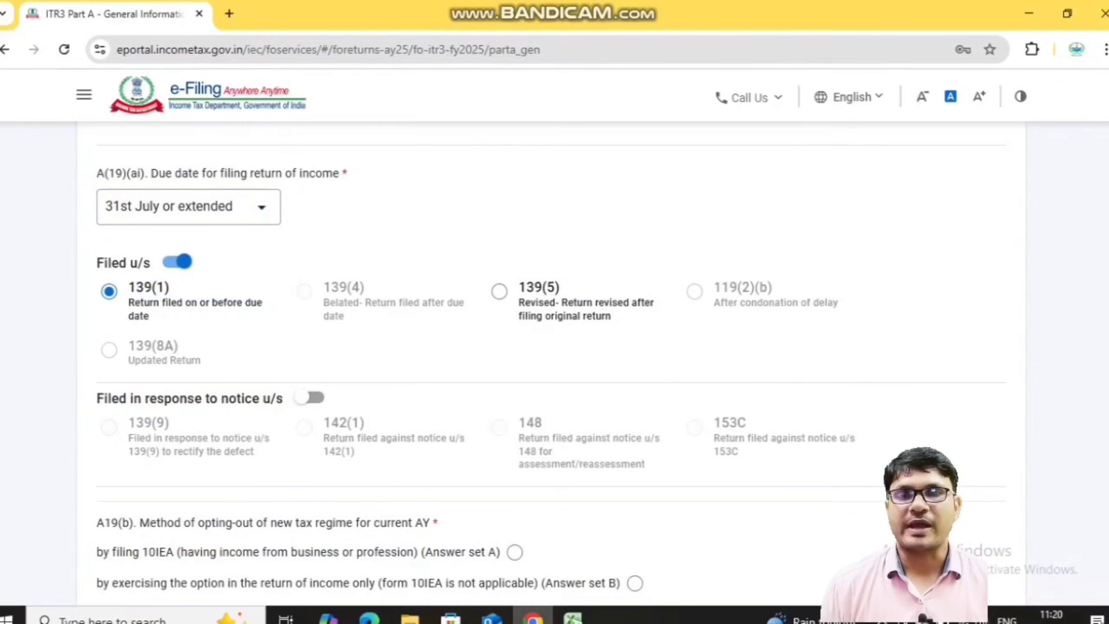
# Step: Examine the A19(b) methods of opting out of the new tax regime, marking Answer set A and Answer set B in red
pyautogui.scroll(-3, 550, 362)
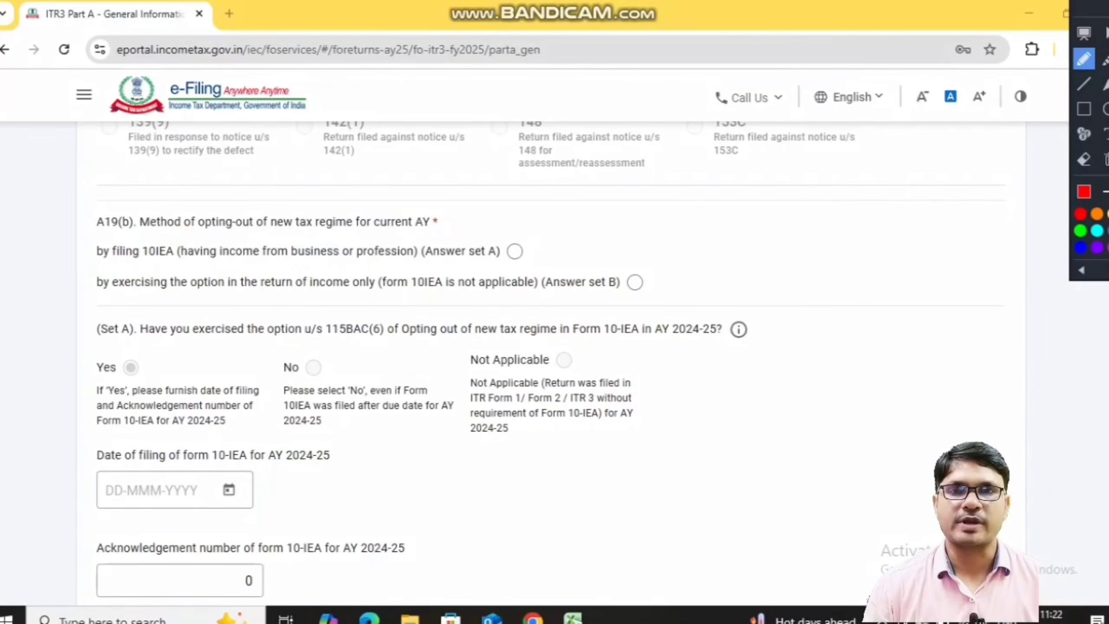
pyautogui.moveTo(101, 231); pyautogui.dragTo(134, 232)
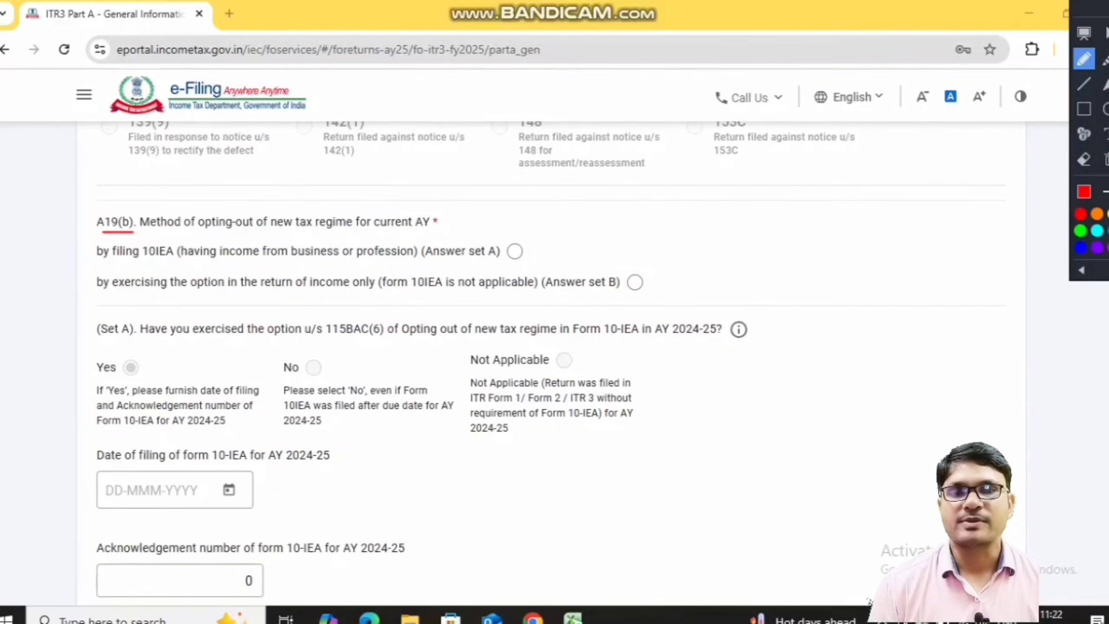
pyautogui.moveTo(186, 237); pyautogui.dragTo(366, 236)
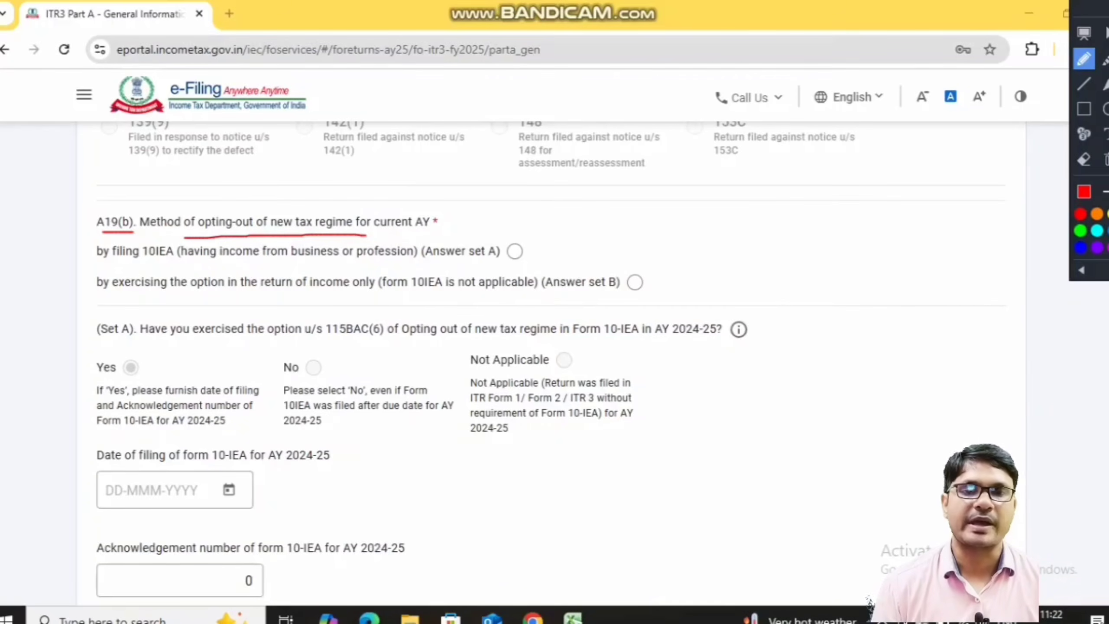
pyautogui.moveTo(443, 263); pyautogui.dragTo(485, 265)
pyautogui.moveTo(575, 300); pyautogui.dragTo(617, 299)
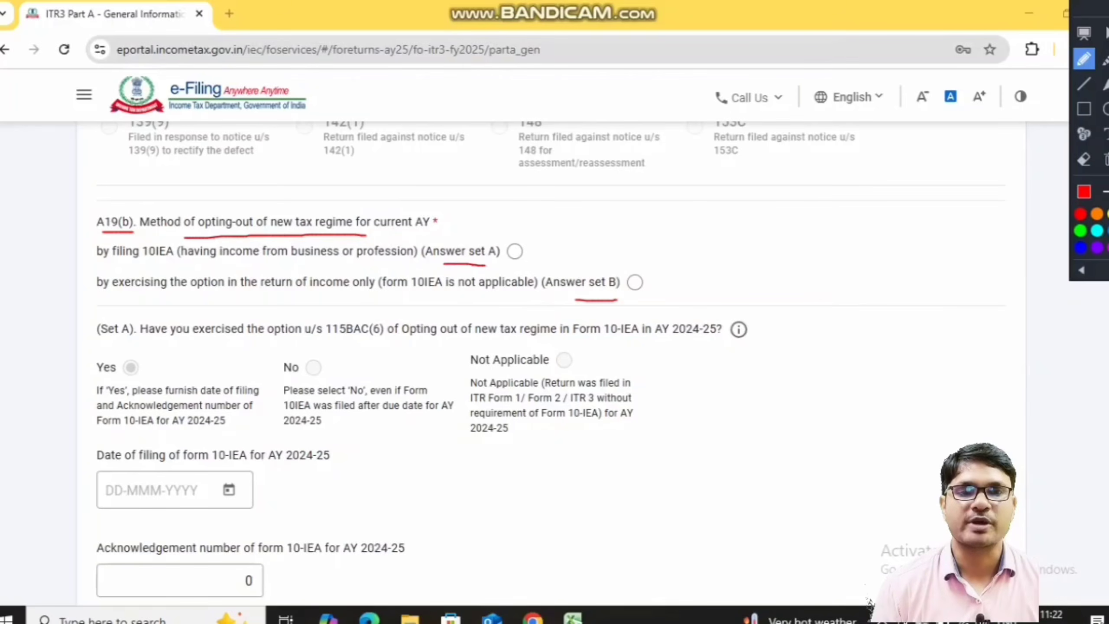
pyautogui.moveTo(642, 296); pyautogui.dragTo(664, 285)
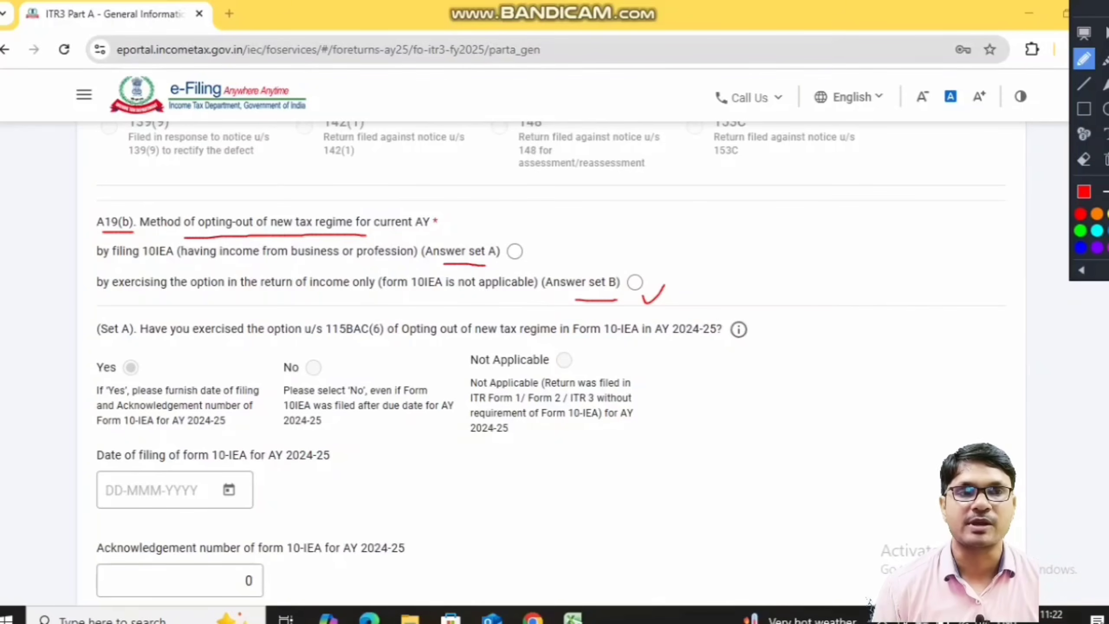
pyautogui.click(1107, 8)
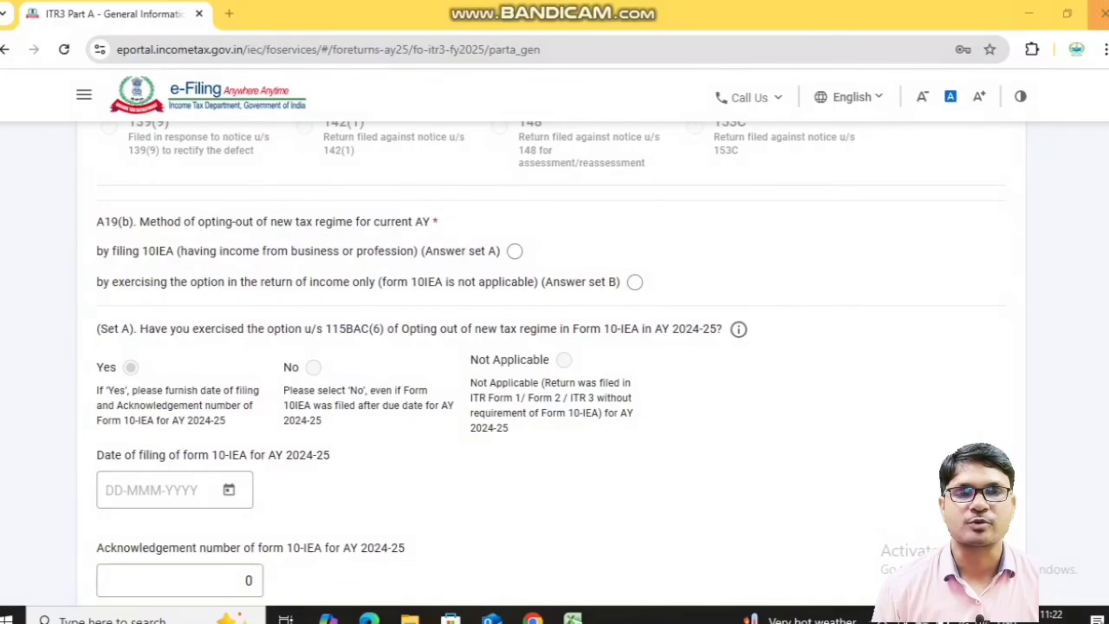
# Step: Choose Answer set B as the A19(b) opt-out method and underline its condition about taxpayers having no business income
pyautogui.click(635, 282)
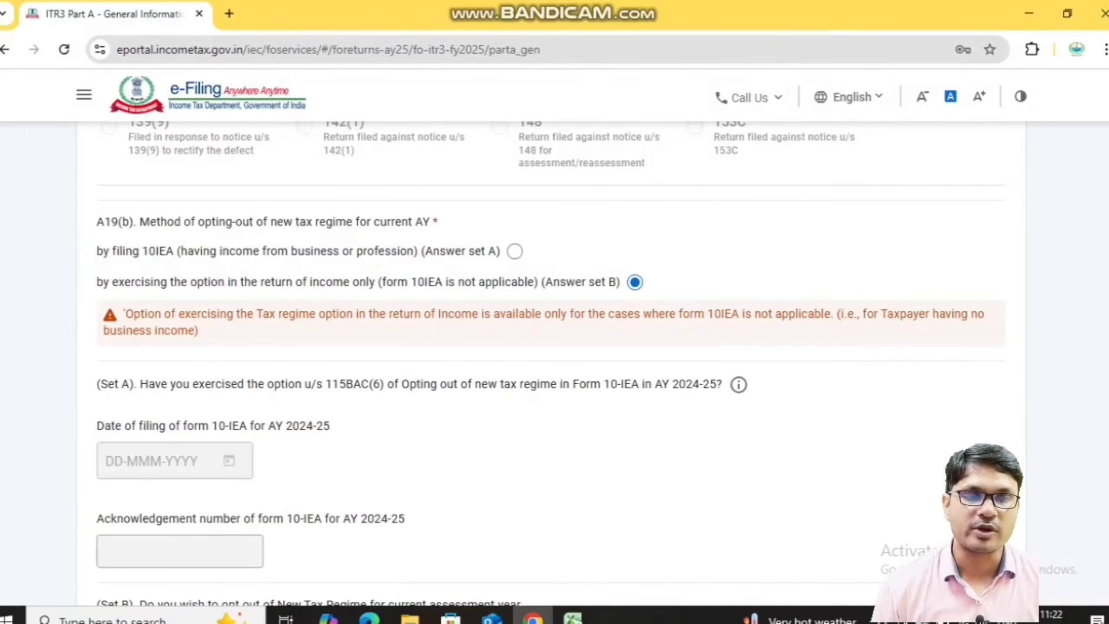
pyautogui.click(900, 617)
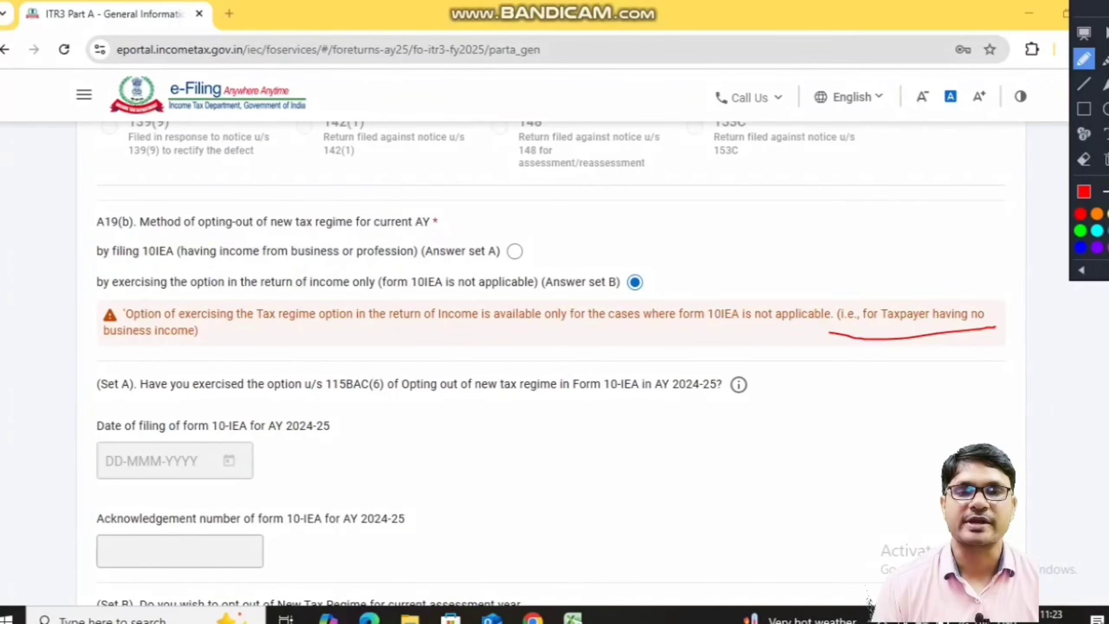
pyautogui.moveTo(542, 298); pyautogui.dragTo(615, 296)
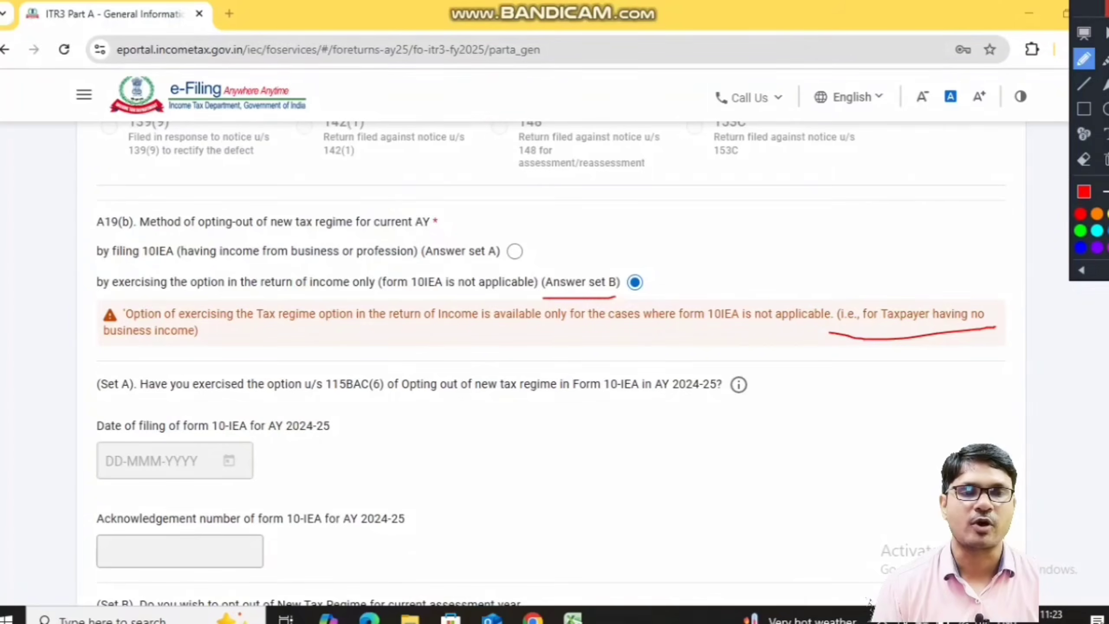
pyautogui.click(1107, 8)
# Step: Examine the Set B question on opting out of the New Tax Regime, circling its Yes and No choices
pyautogui.scroll(-7, 550, 363)
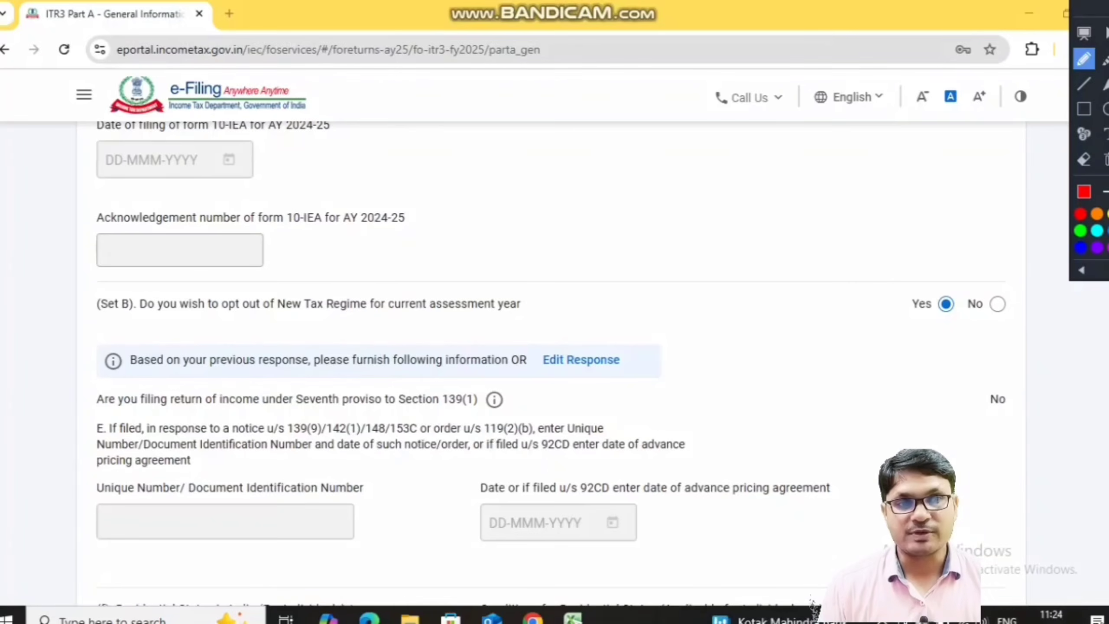
pyautogui.moveTo(991, 276)
pyautogui.mouseDown()
pyautogui.moveTo(961, 300)
pyautogui.moveTo(977, 324)
pyautogui.moveTo(1019, 318)
pyautogui.moveTo(997, 280)
pyautogui.mouseUp()
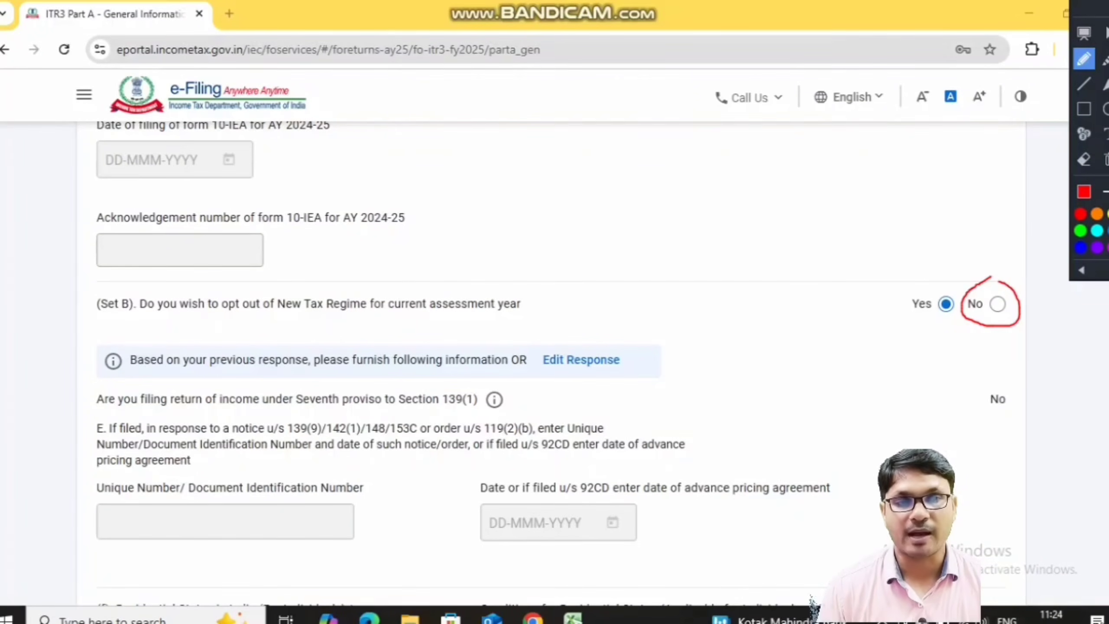
pyautogui.moveTo(923, 280)
pyautogui.mouseDown()
pyautogui.moveTo(898, 302)
pyautogui.moveTo(926, 327)
pyautogui.moveTo(963, 309)
pyautogui.mouseUp()
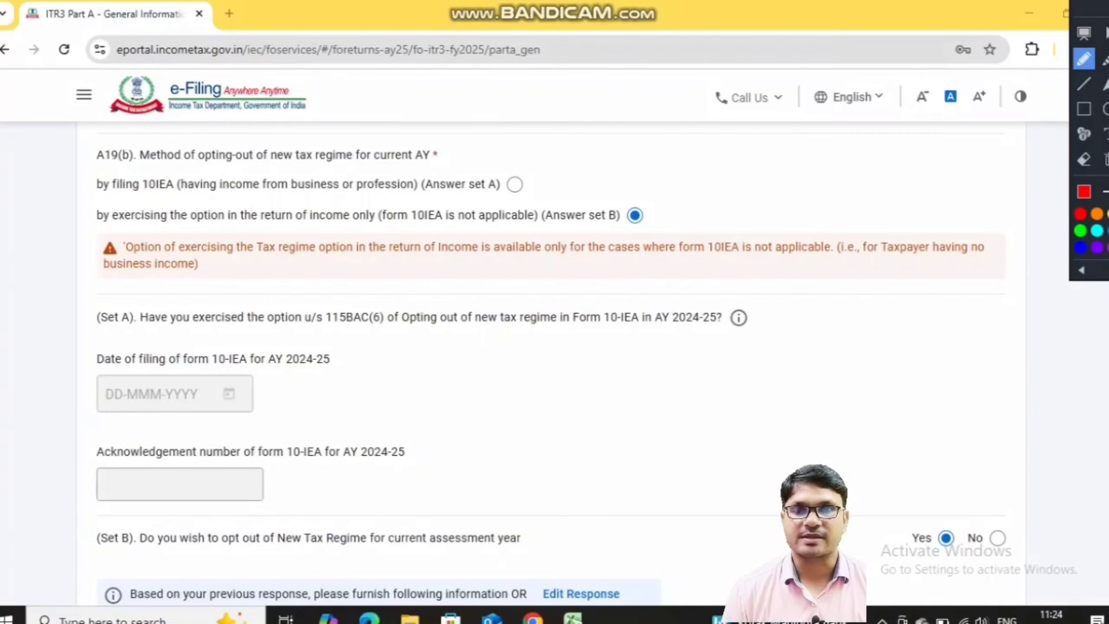
# Step: Examine the Answer set A option, underlining the 10IEA filing and business or profession income wording, and undo the last mark
pyautogui.moveTo(430, 191); pyautogui.dragTo(474, 192)
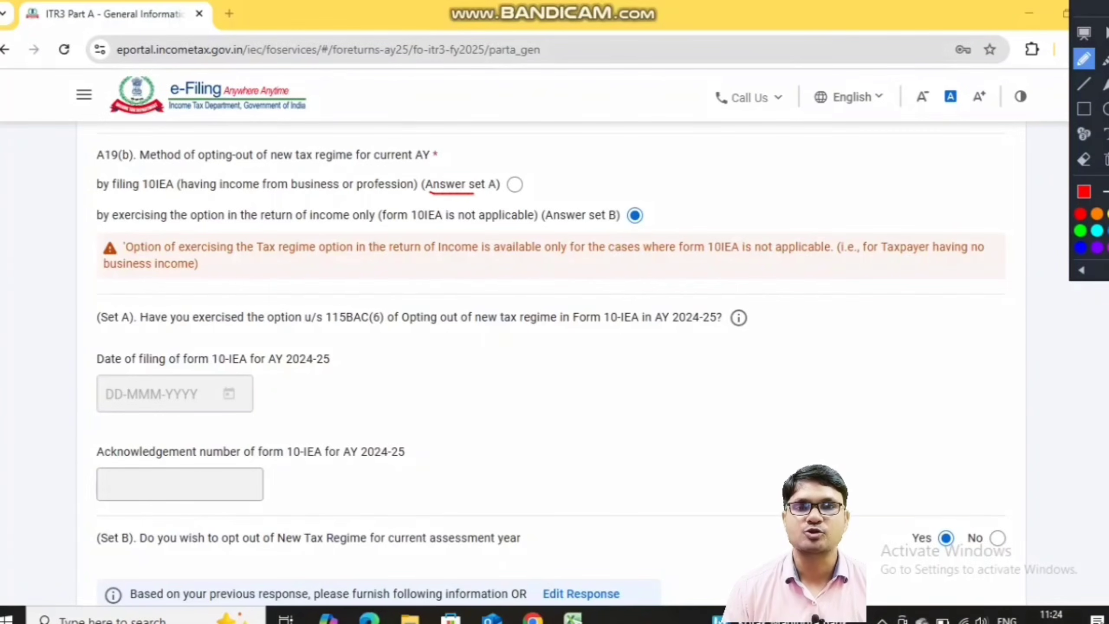
pyautogui.moveTo(258, 192); pyautogui.dragTo(391, 197)
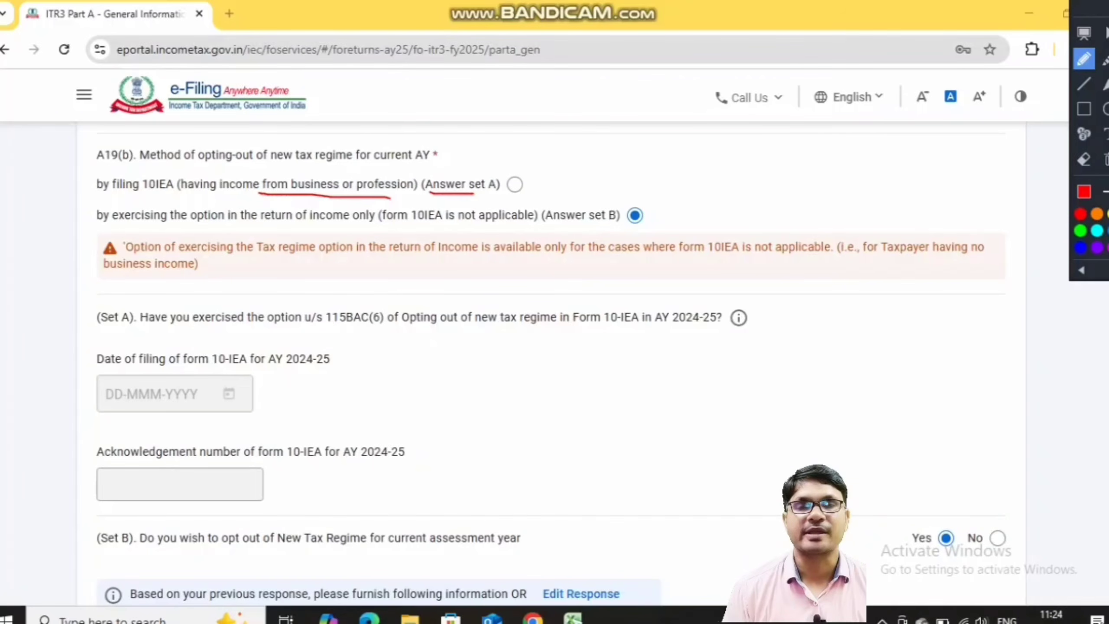
pyautogui.moveTo(104, 195); pyautogui.dragTo(176, 198)
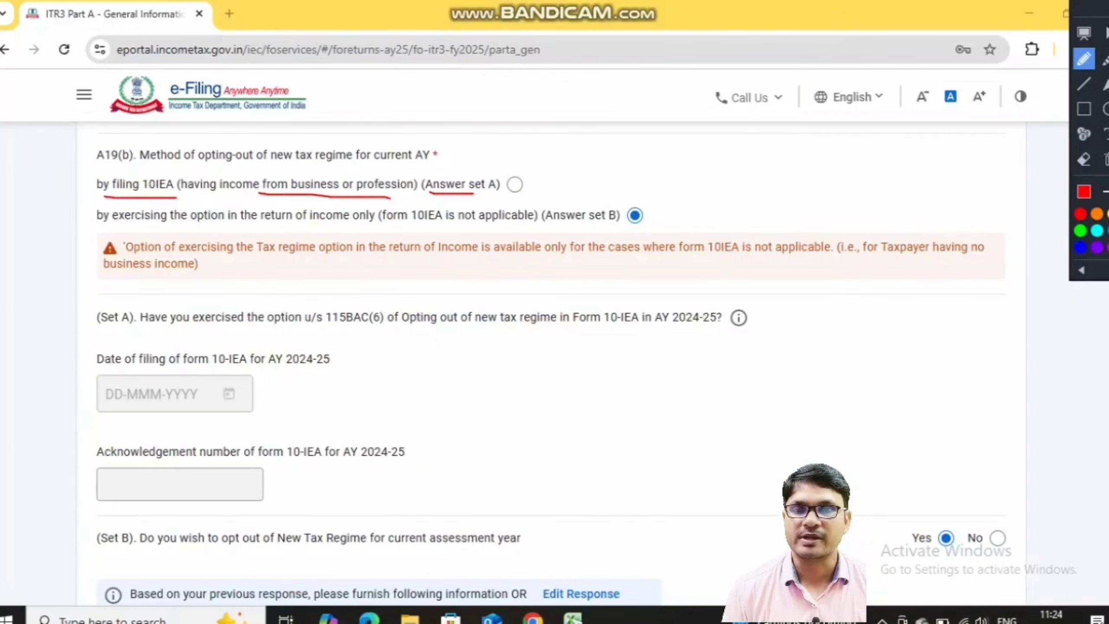
pyautogui.moveTo(132, 173); pyautogui.dragTo(161, 172)
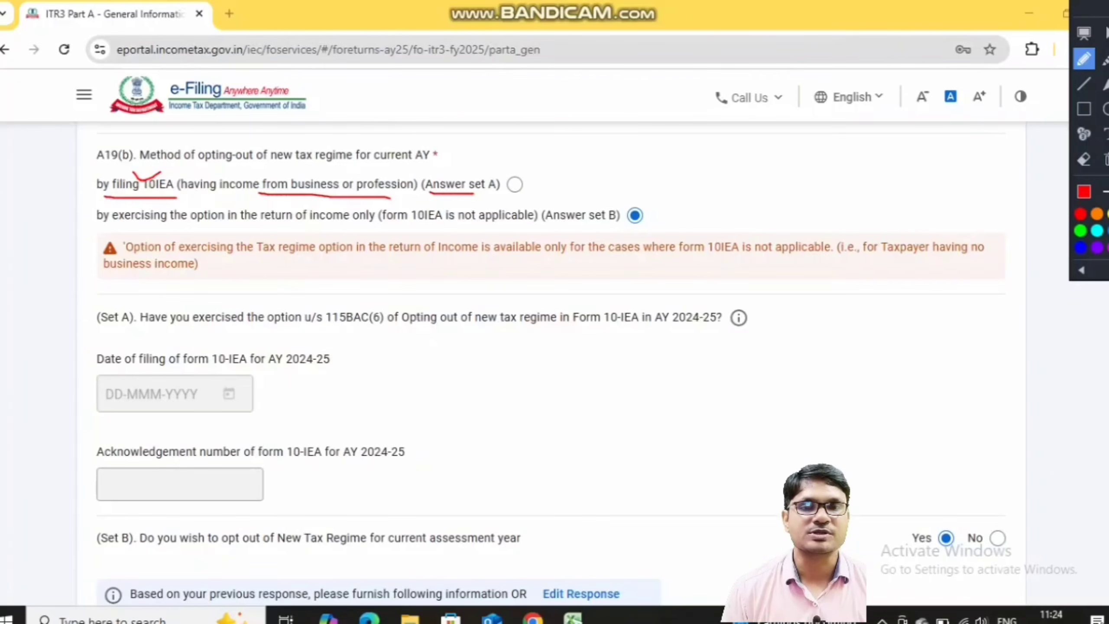
pyautogui.hotkey('ctrl', 'z')
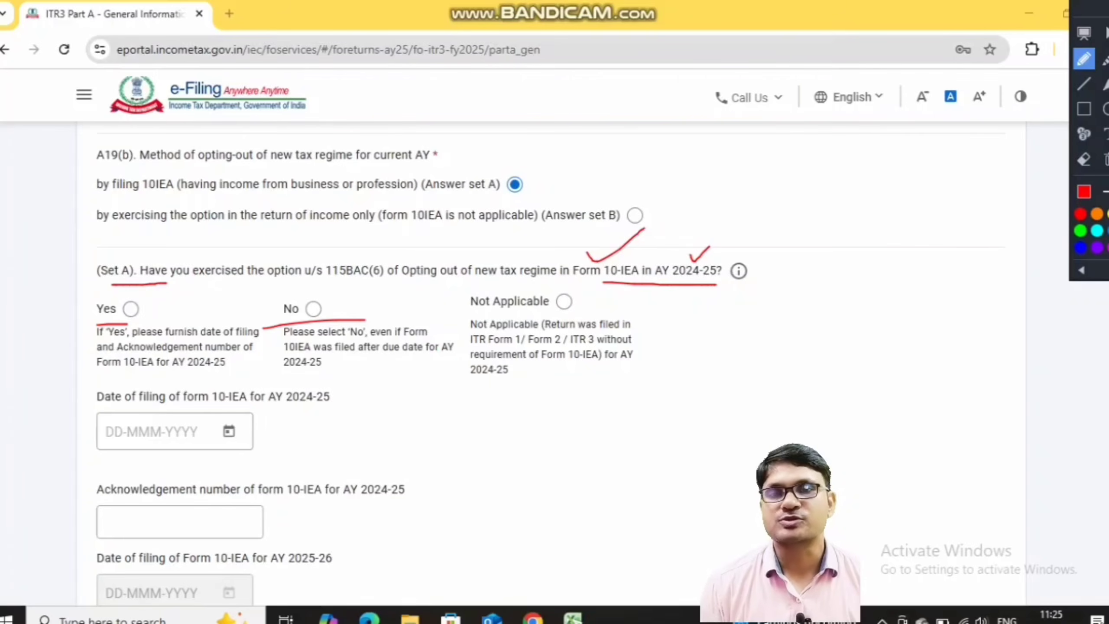
# Step: Examine the Set A question on opting out through Form 10-IEA in AY 2024-25, marking its key wording in red
pyautogui.moveTo(116, 252); pyautogui.dragTo(131, 247)
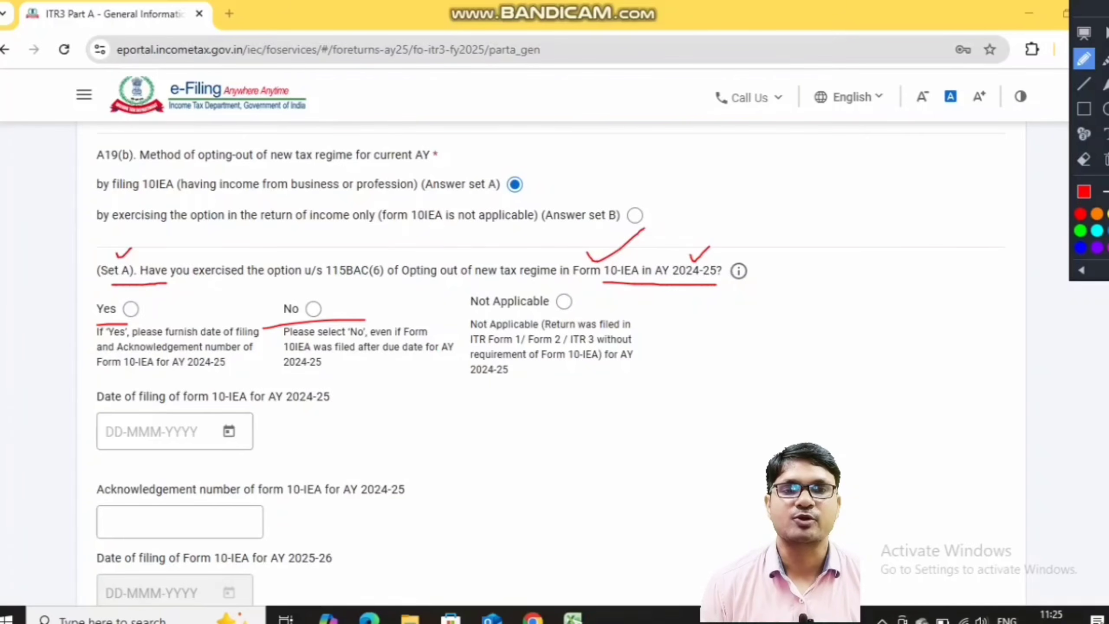
pyautogui.moveTo(721, 262); pyautogui.dragTo(754, 233)
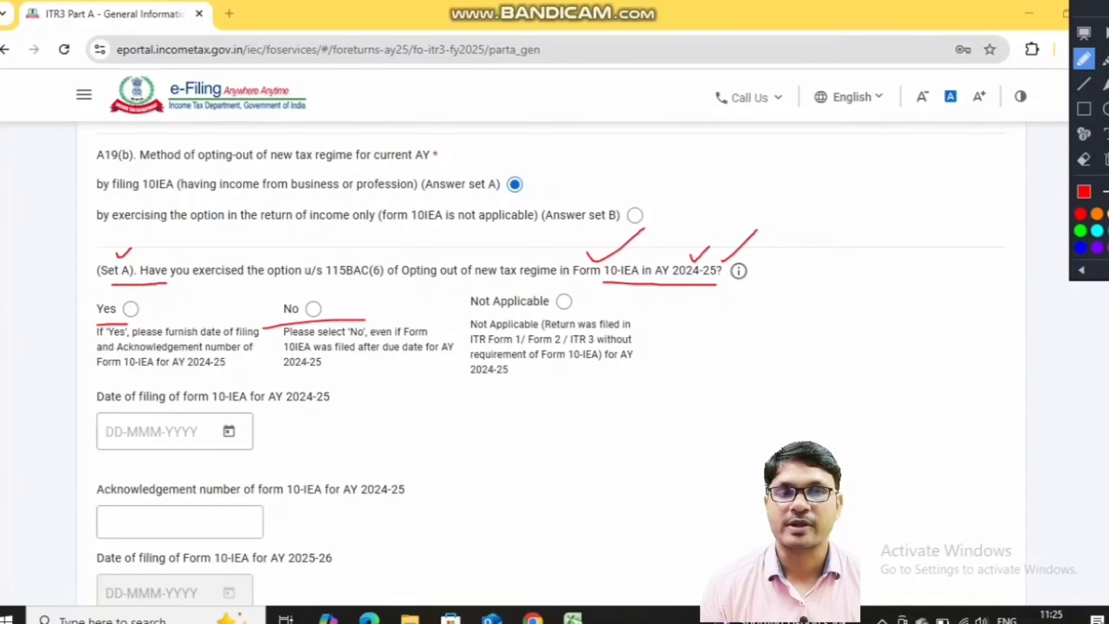
pyautogui.moveTo(567, 283); pyautogui.dragTo(605, 283)
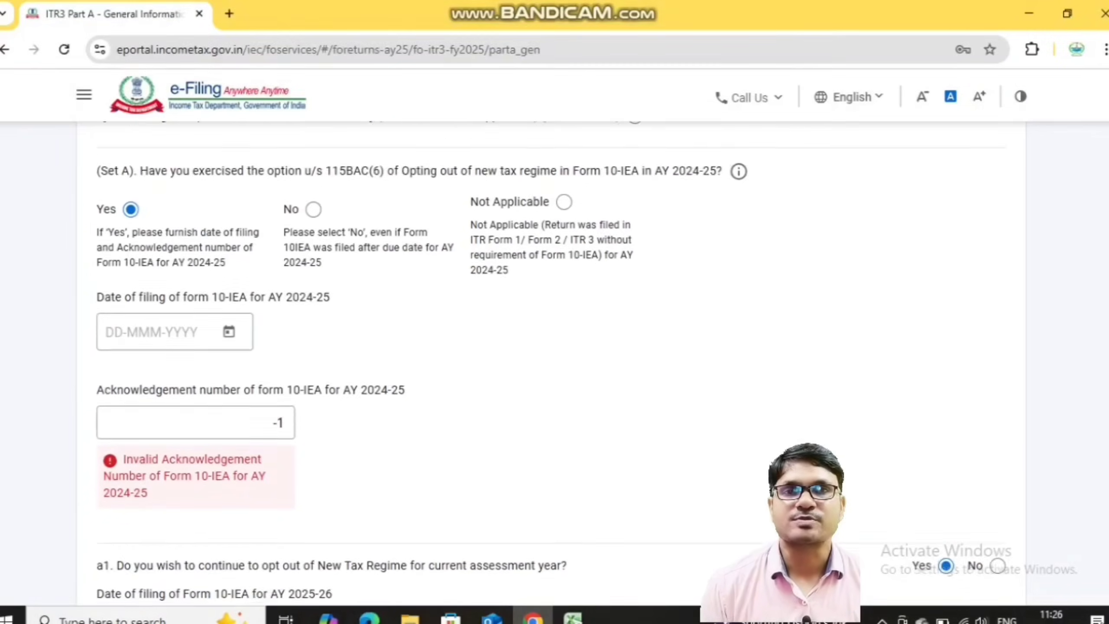
pyautogui.scroll(-1, 555, 350)
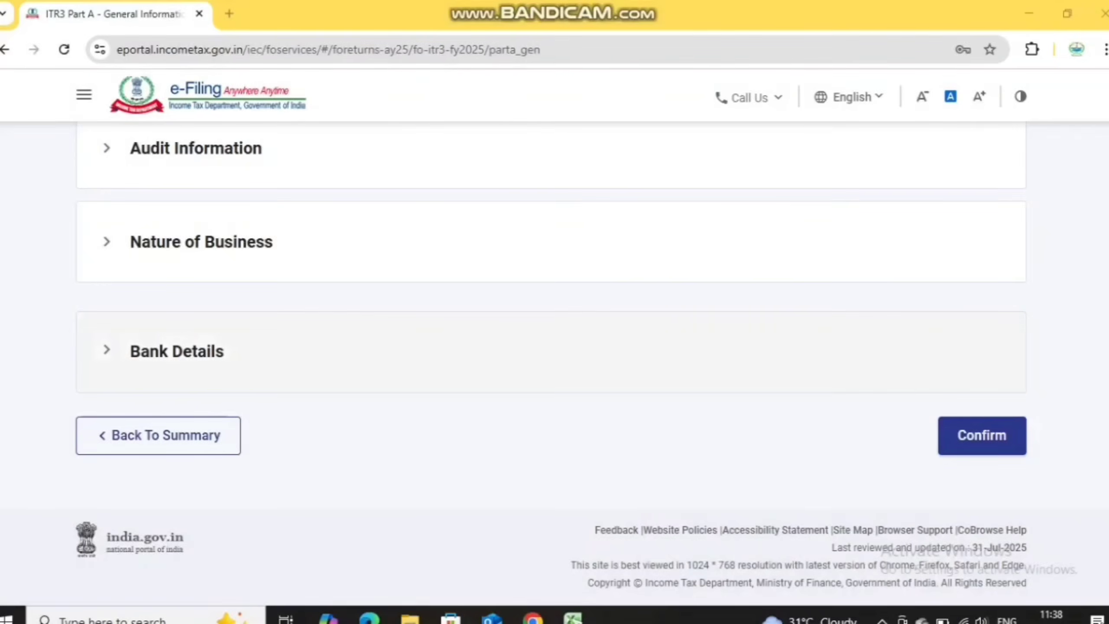
# Step: Review the bank accounts and refund nomination in Bank Details, and confirm Part A - General Information
pyautogui.click(107, 350)
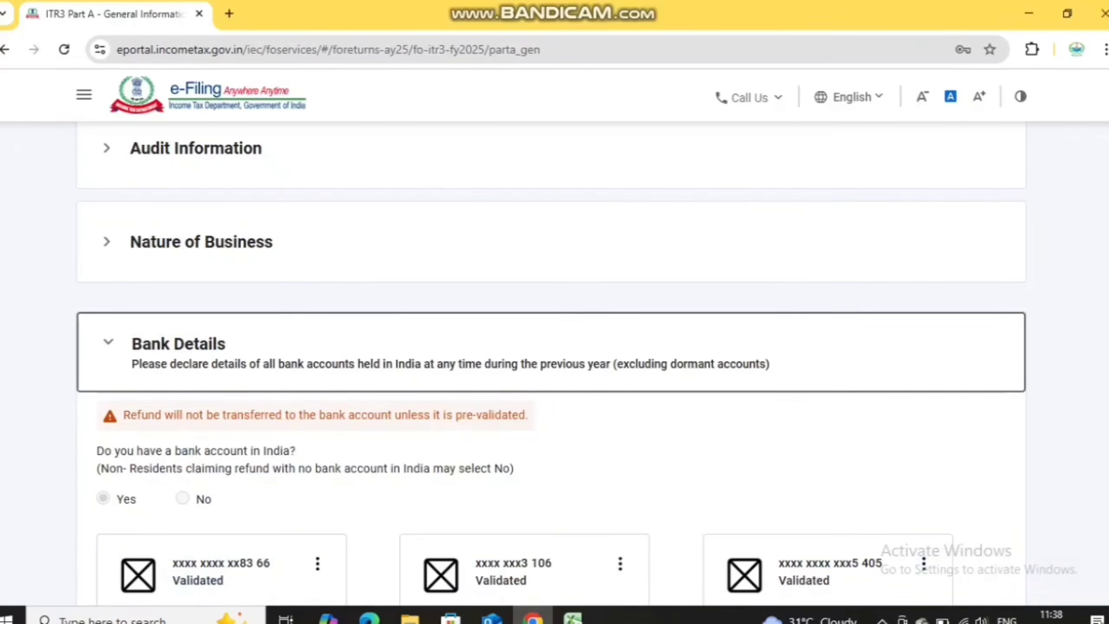
pyautogui.scroll(-1, 552, 363)
pyautogui.scroll(-5, 552, 357)
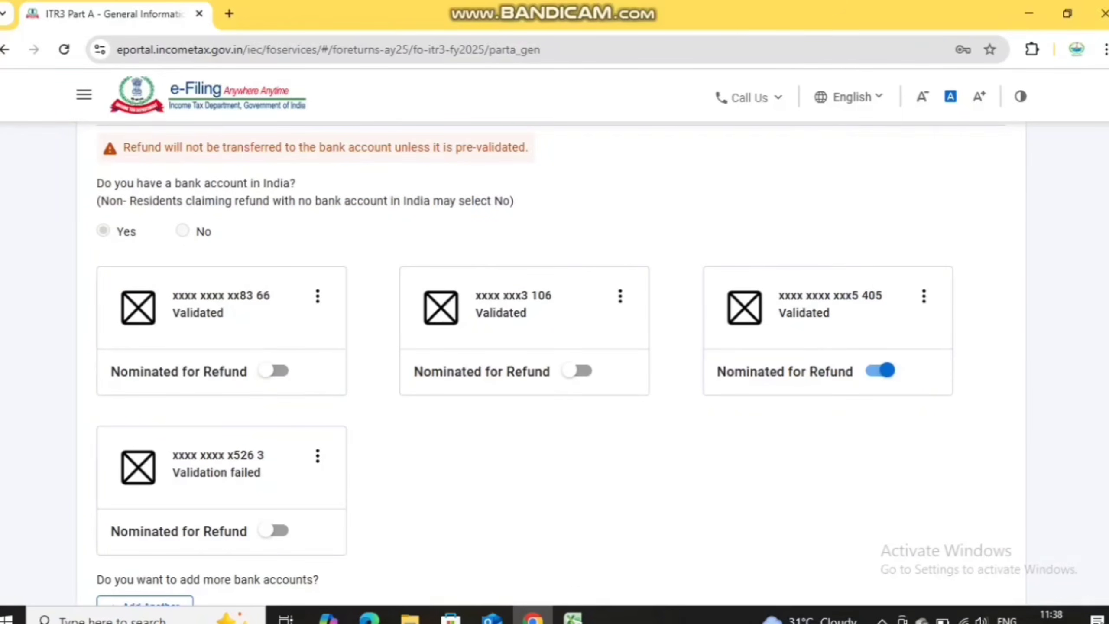
pyautogui.scroll(-7, 550, 364)
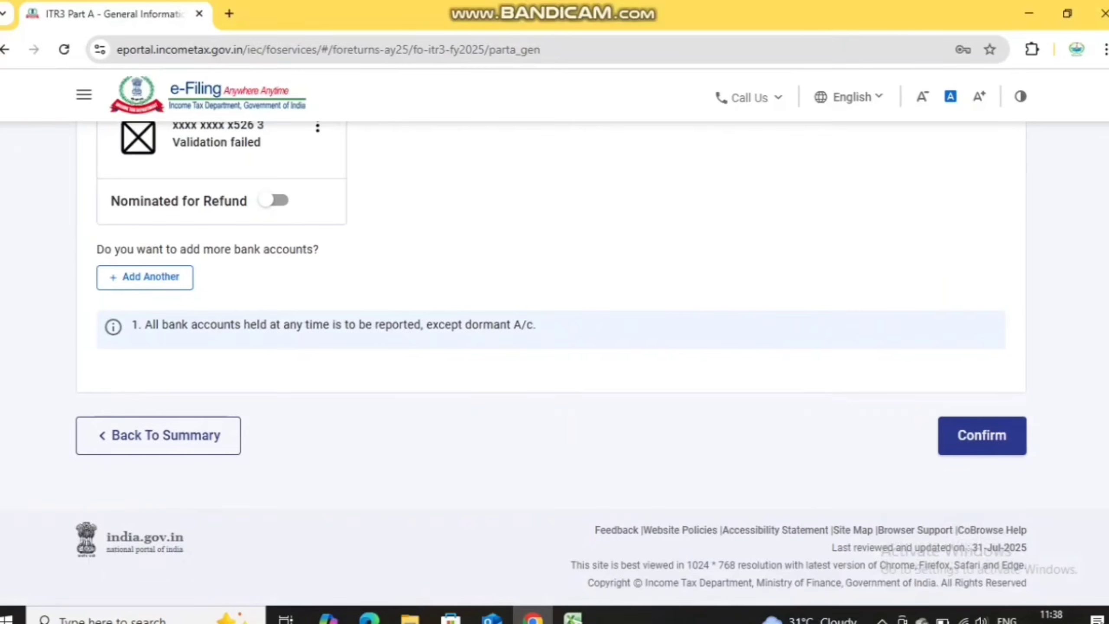
pyautogui.click(982, 435)
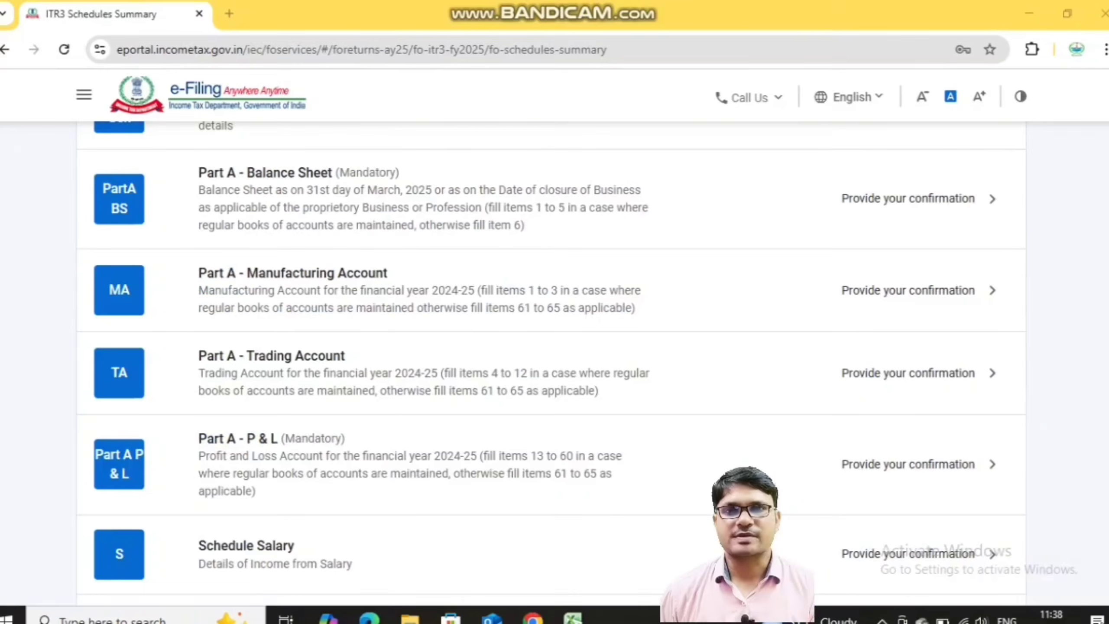
# Step: Open Part A - Balance Sheet, acknowledge its notice, and open A. Sources of Funds for editing
pyautogui.click(551, 199)
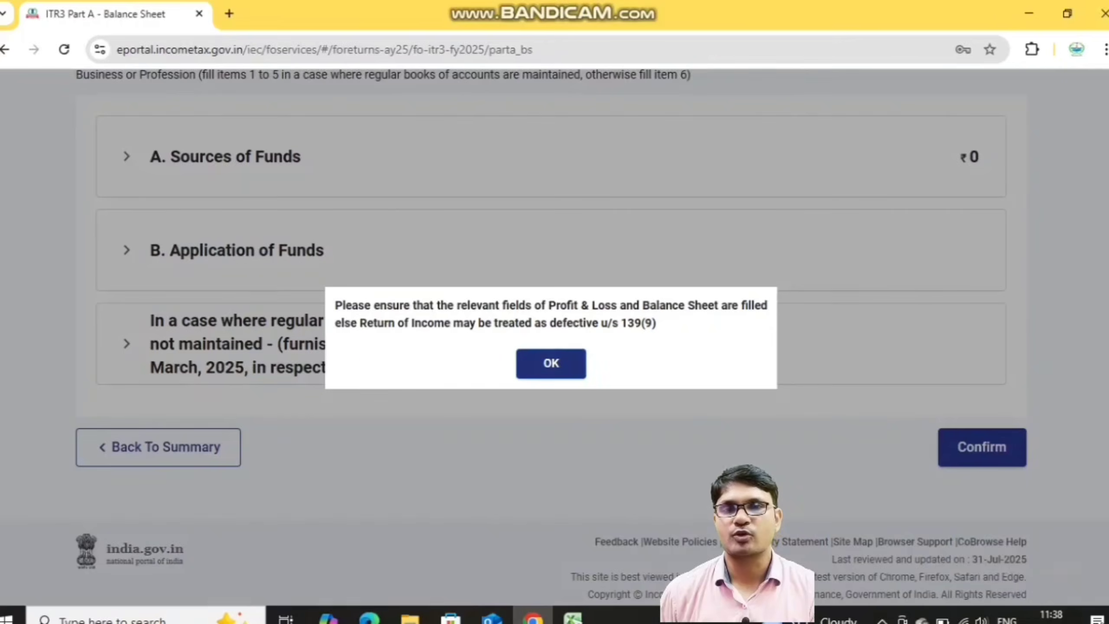
pyautogui.click(561, 363)
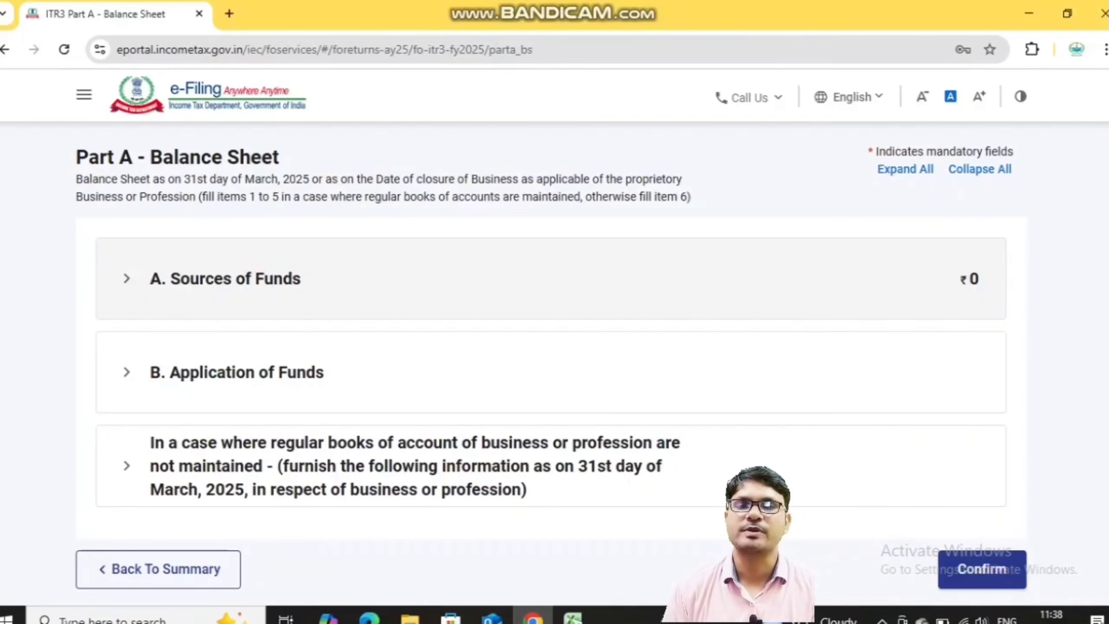
pyautogui.click(551, 278)
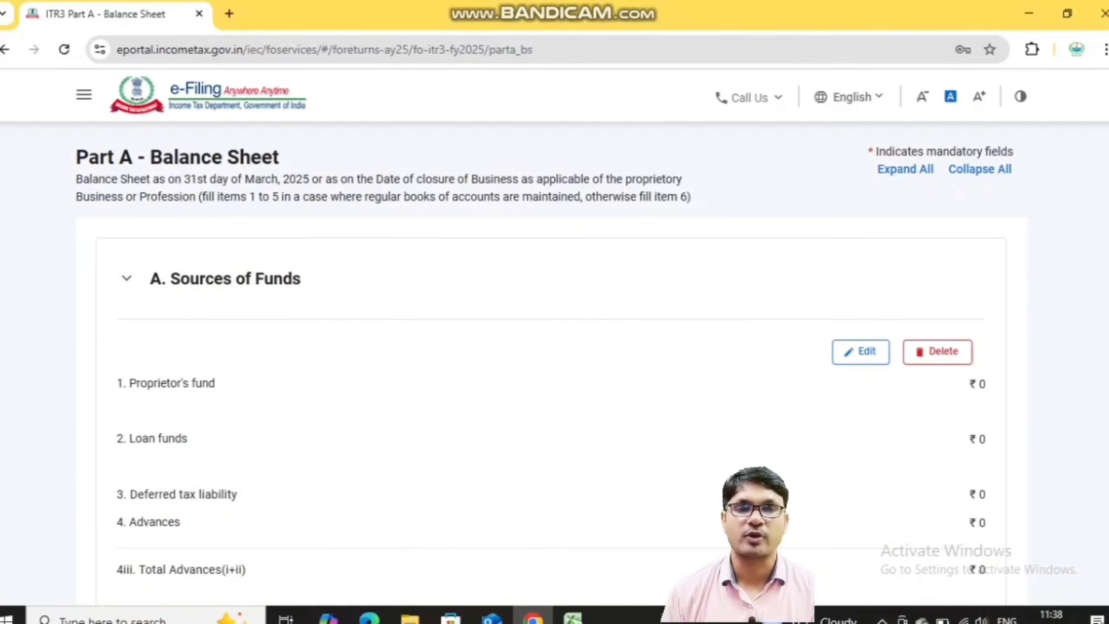
pyautogui.click(860, 352)
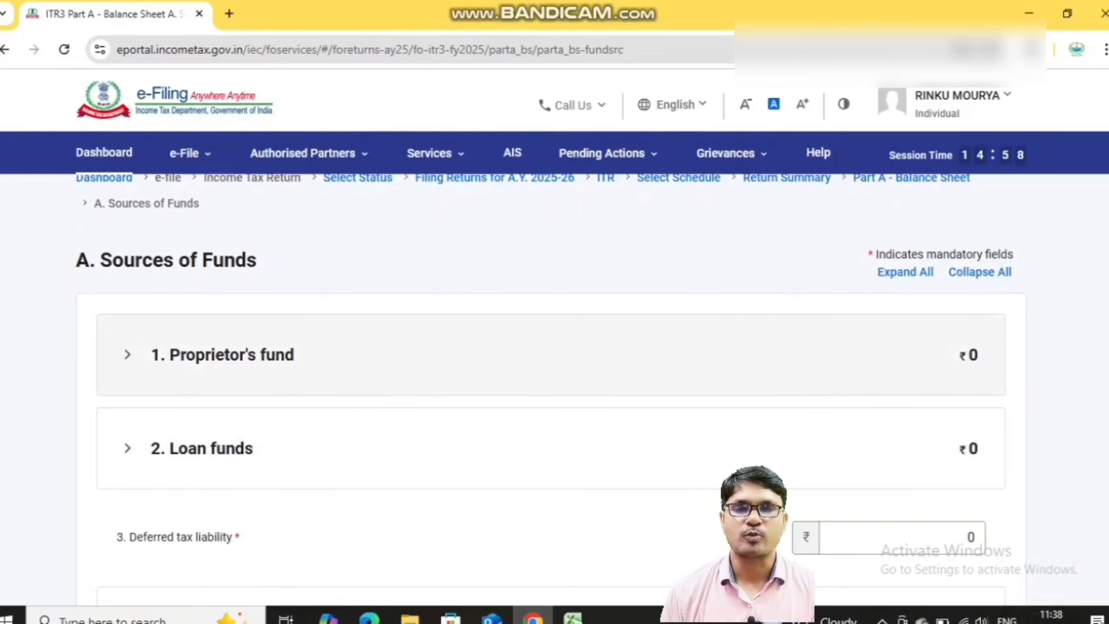
# Step: Expand 1. Proprietor's fund and compare its capital and reserve fields with the liabilities in the Excel balance sheet as at 31st March 2025
pyautogui.click(551, 355)
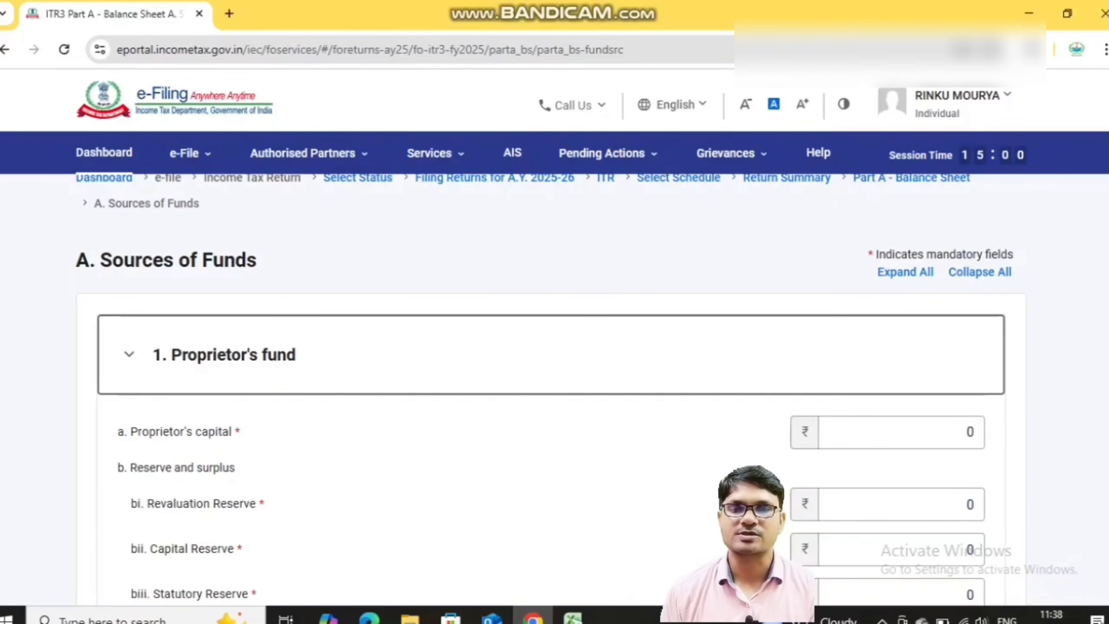
pyautogui.scroll(-5, 555, 349)
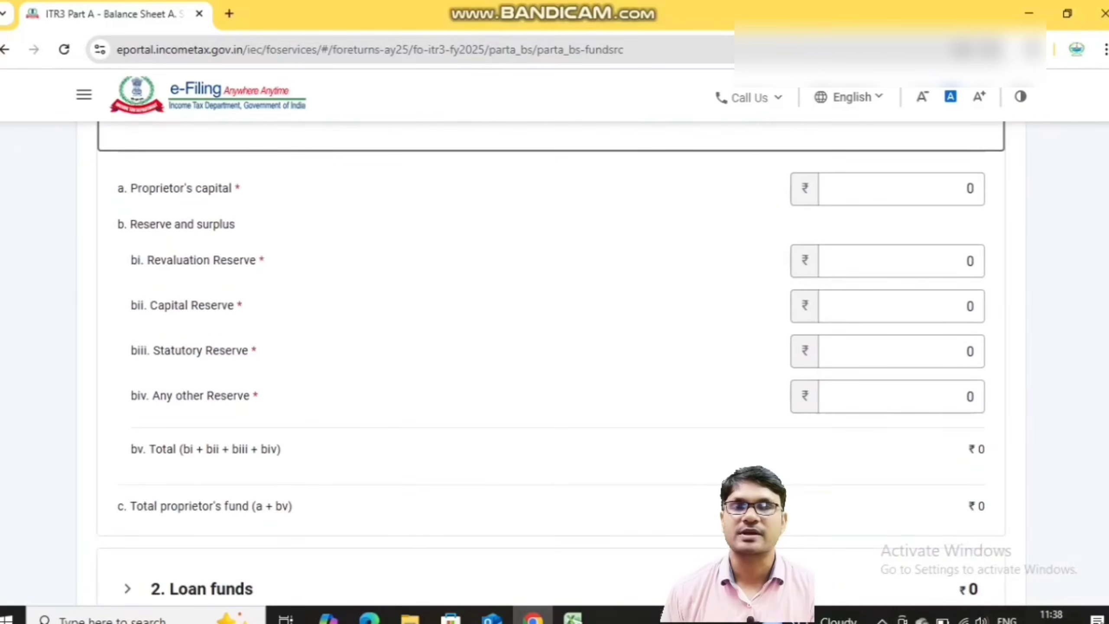
pyautogui.click(901, 188)
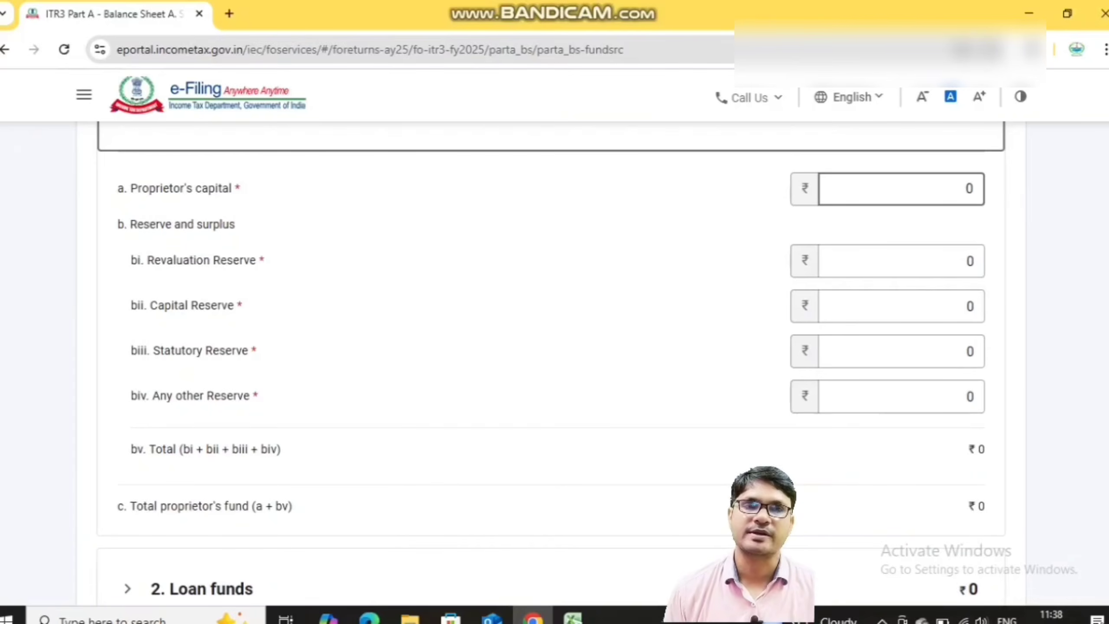
pyautogui.hotkey('alt', 'Tab')
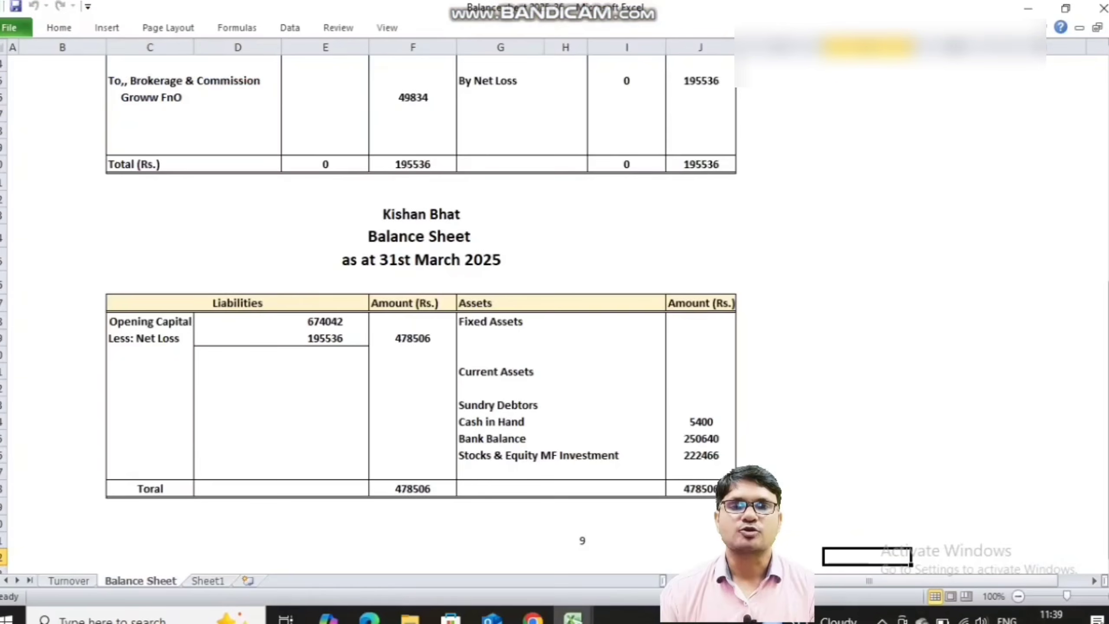
pyautogui.scroll(-1, 554, 315)
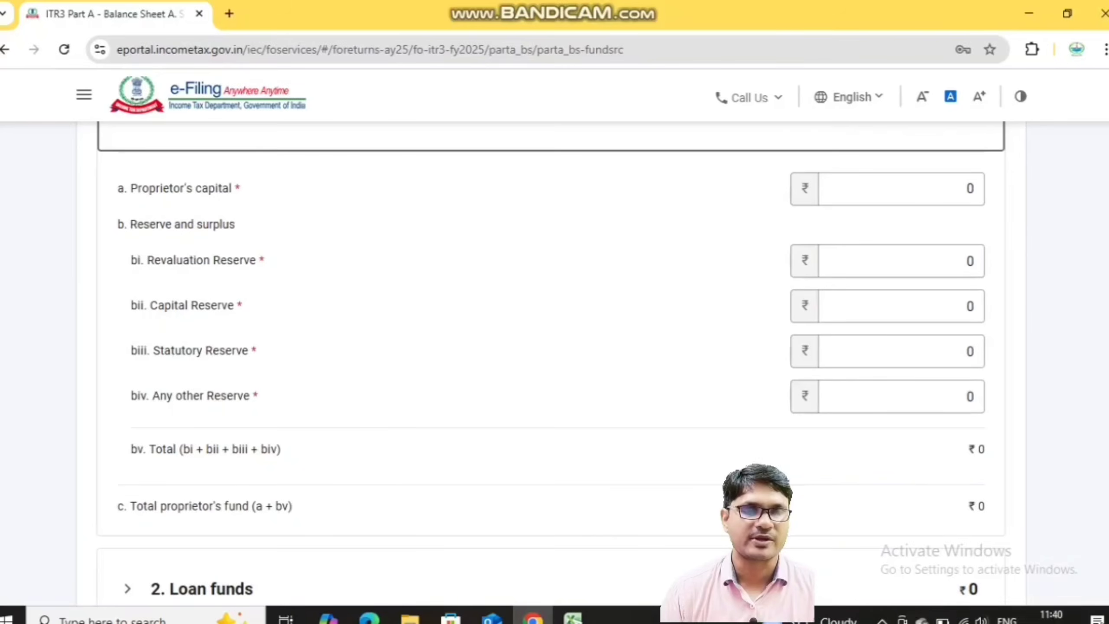
# Step: Review the remaining Sources of Funds items, including 4. Advances, and save A. Sources of Funds
pyautogui.hotkey('ctrl', 'alt', 'd')
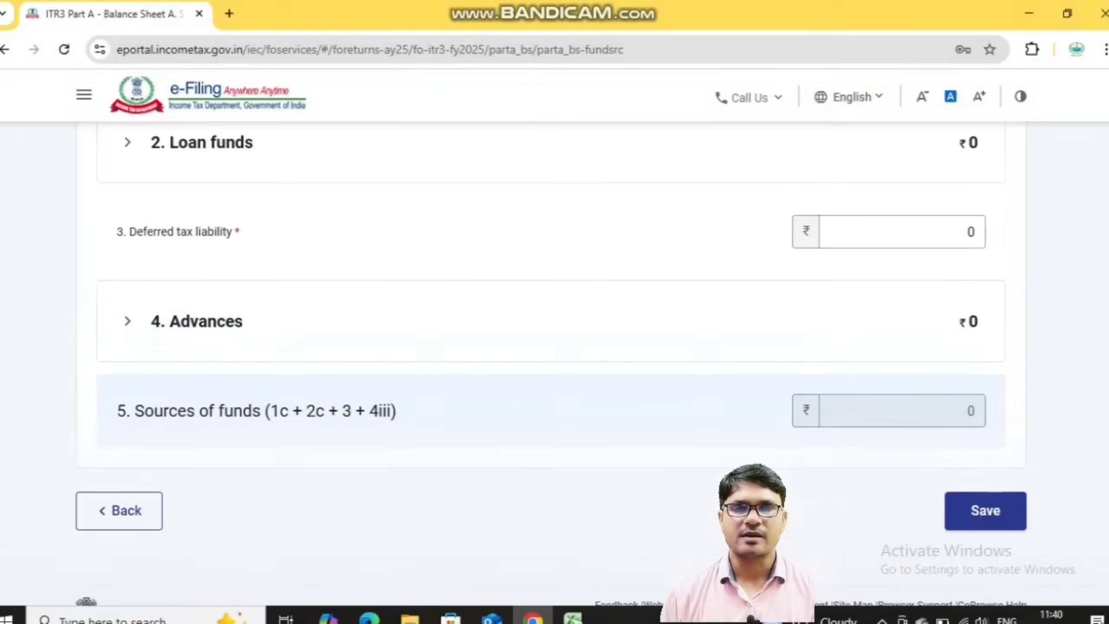
pyautogui.scroll(-2, 550, 244)
pyautogui.click(197, 246)
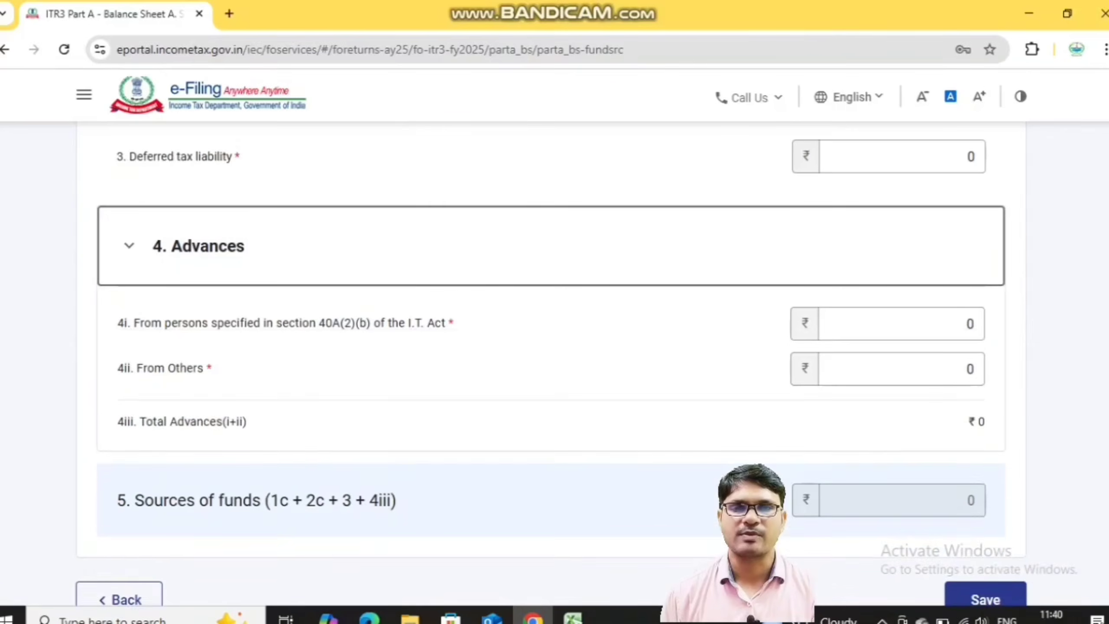
pyautogui.scroll(-1, 551, 305)
pyautogui.scroll(-3, 551, 305)
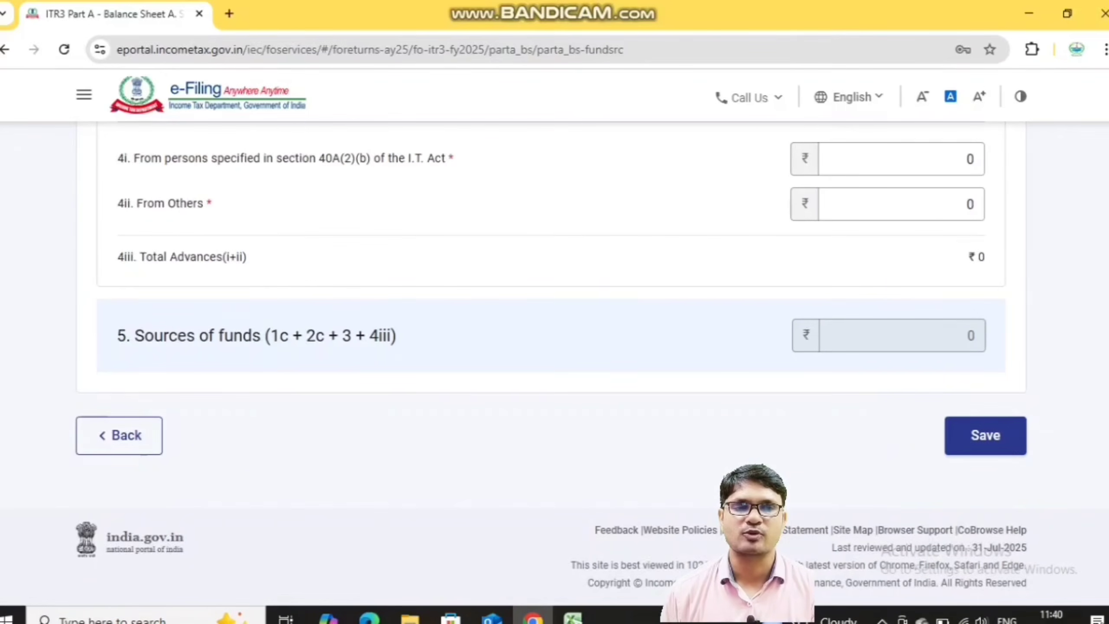
pyautogui.click(985, 435)
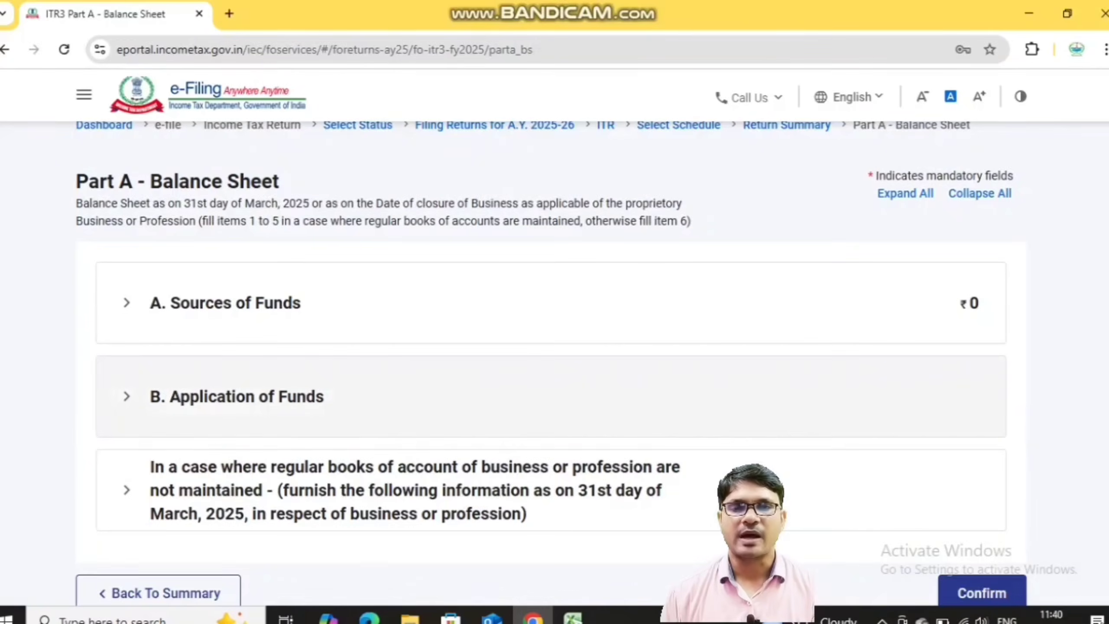
# Step: Open B. Application of Funds for editing and review the Fixed Assets fields
pyautogui.click(238, 397)
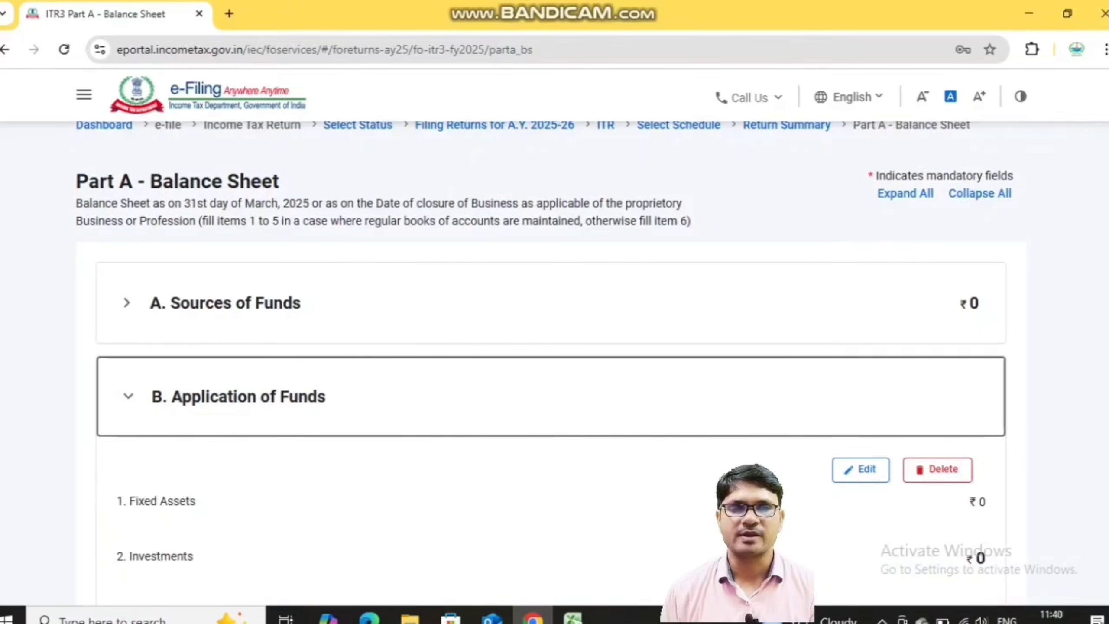
pyautogui.scroll(-6, 551, 349)
pyautogui.click(861, 202)
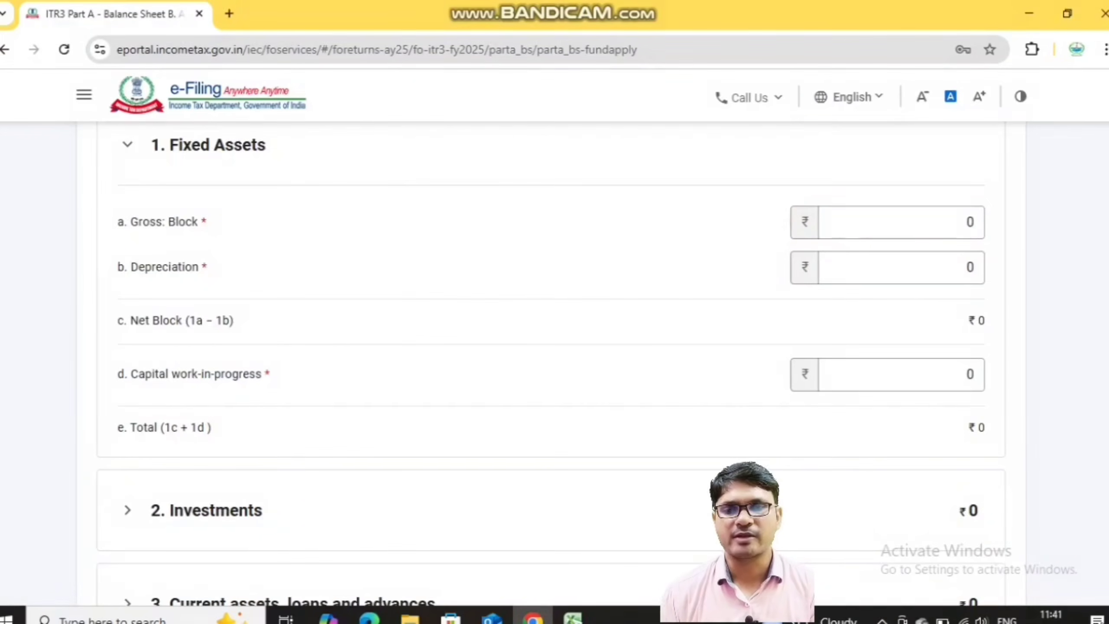
pyautogui.scroll(-3, 551, 306)
pyautogui.scroll(-3, 551, 306)
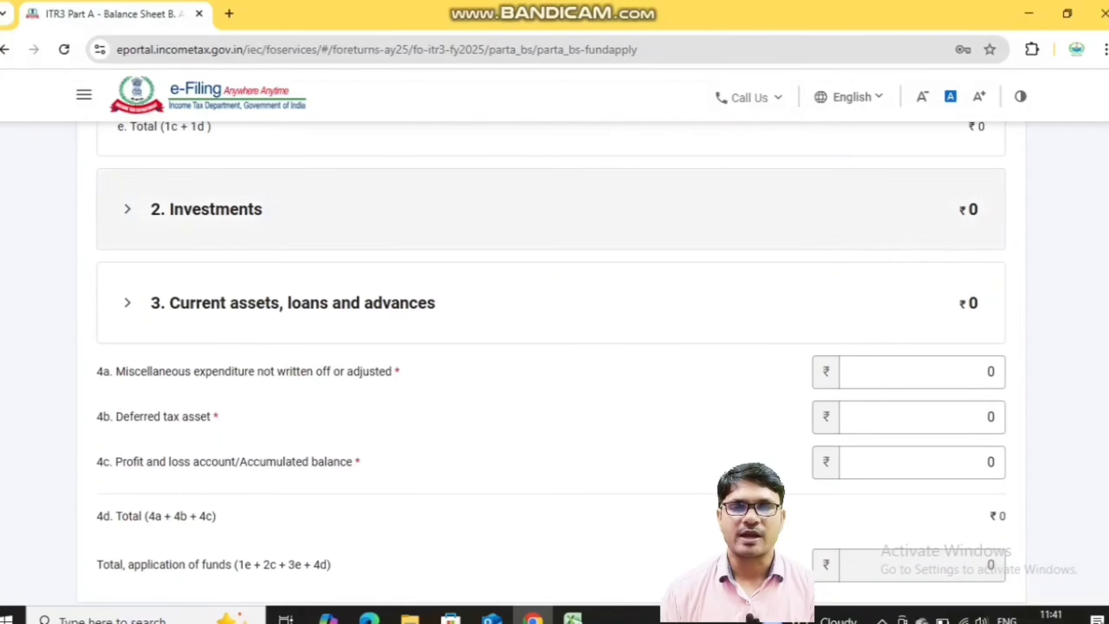
# Step: Expand 2. Investments and mark the short-term Equity Shares, Preference Shares and Debentures entries in red
pyautogui.click(551, 209)
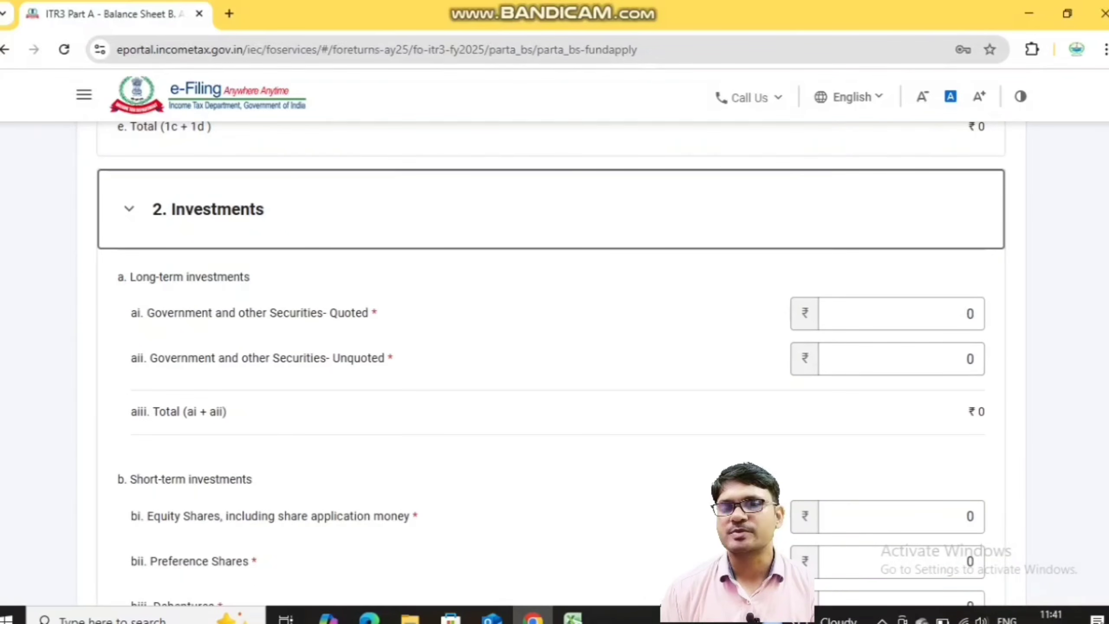
pyautogui.scroll(-5, 551, 363)
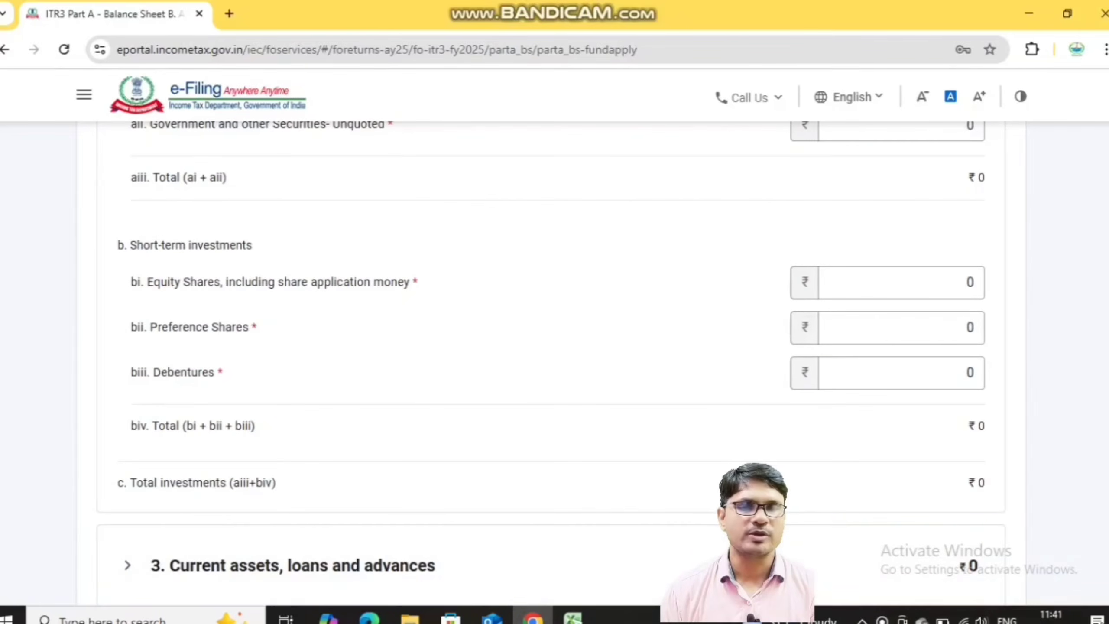
pyautogui.hotkey('ctrl', 'alt', 'd')
pyautogui.moveTo(117, 300); pyautogui.dragTo(253, 301)
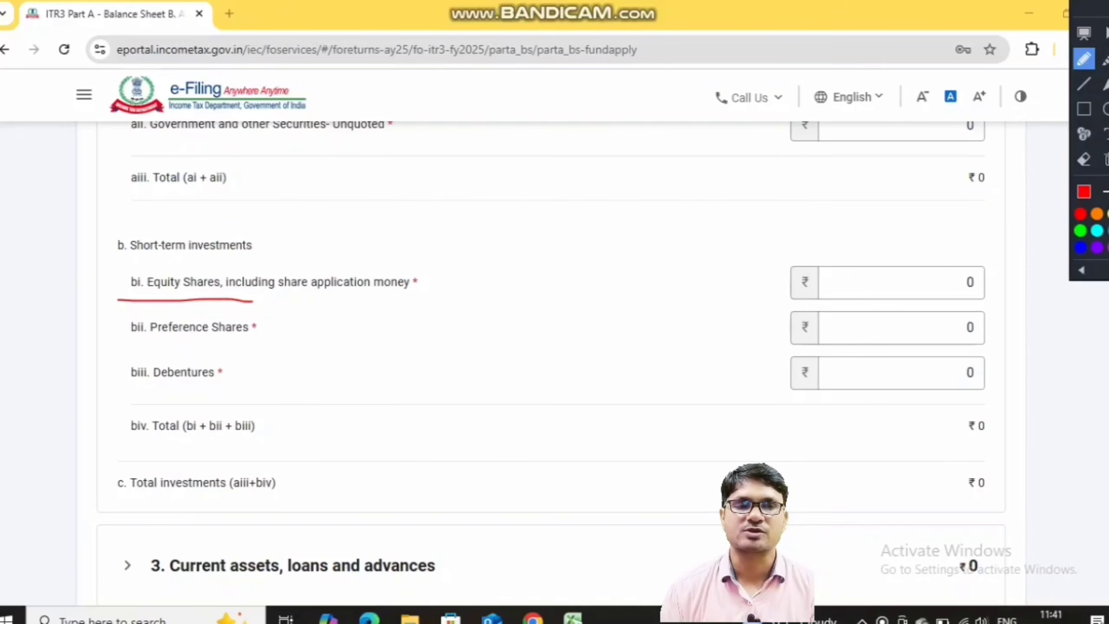
pyautogui.moveTo(975, 251)
pyautogui.mouseDown()
pyautogui.moveTo(959, 262)
pyautogui.moveTo(972, 297)
pyautogui.moveTo(965, 244)
pyautogui.moveTo(955, 243)
pyautogui.mouseUp()
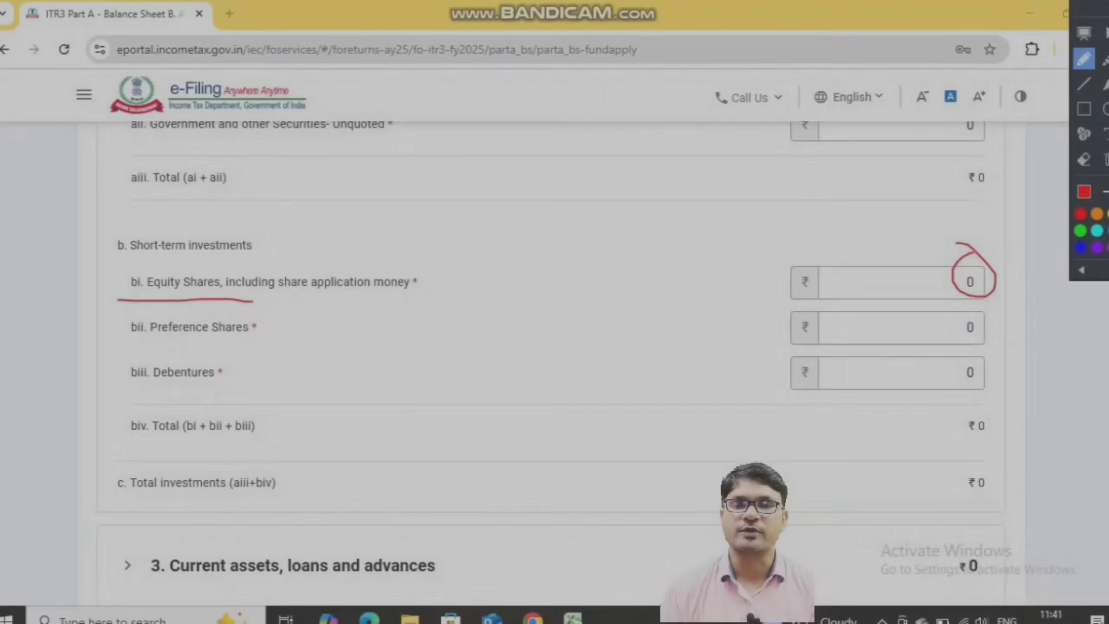
pyautogui.moveTo(136, 350); pyautogui.dragTo(291, 328)
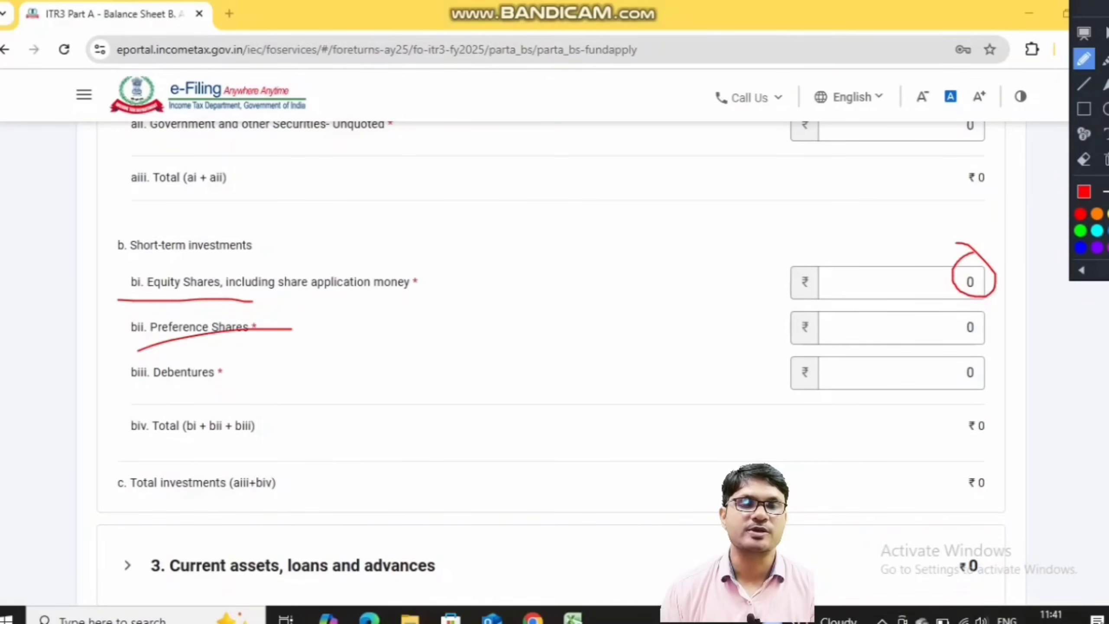
pyautogui.moveTo(192, 387); pyautogui.dragTo(369, 370)
pyautogui.moveTo(983, 302); pyautogui.dragTo(975, 380)
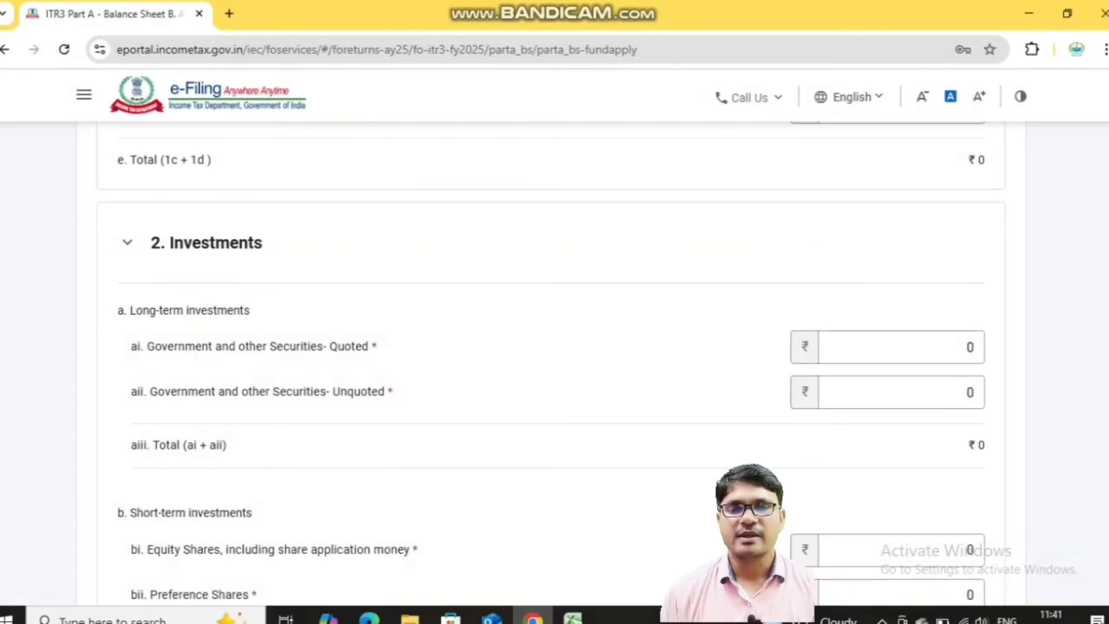
# Step: Mark Cash-in-hand and Balance with banks in red under Current assets, loans and advances
pyautogui.scroll(-10, 555, 350)
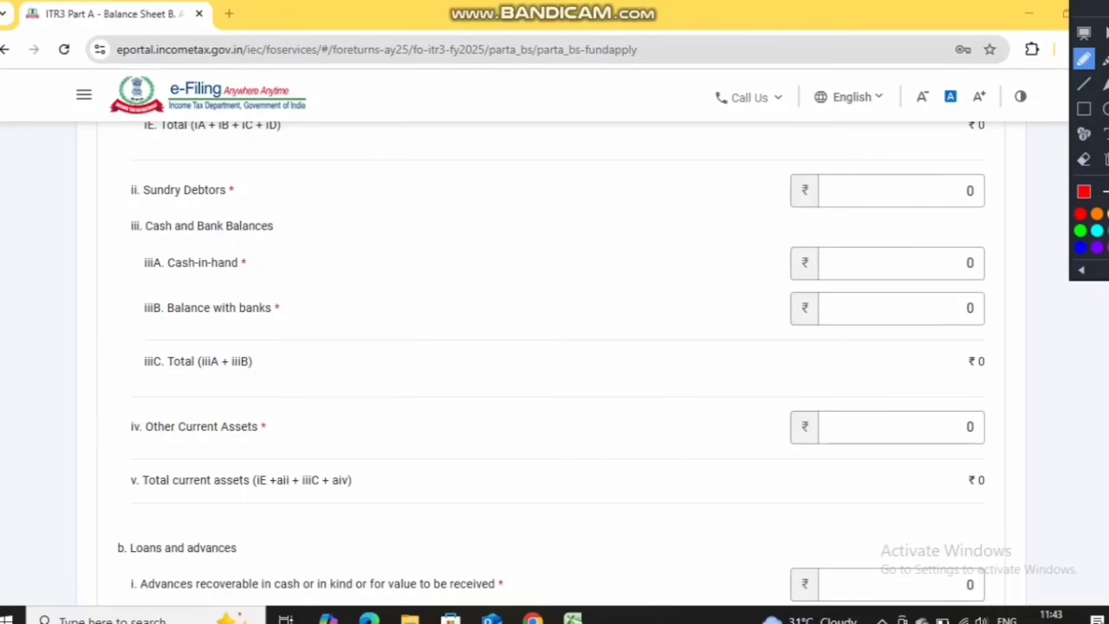
pyautogui.moveTo(255, 261); pyautogui.dragTo(278, 251)
pyautogui.moveTo(265, 325); pyautogui.dragTo(373, 273)
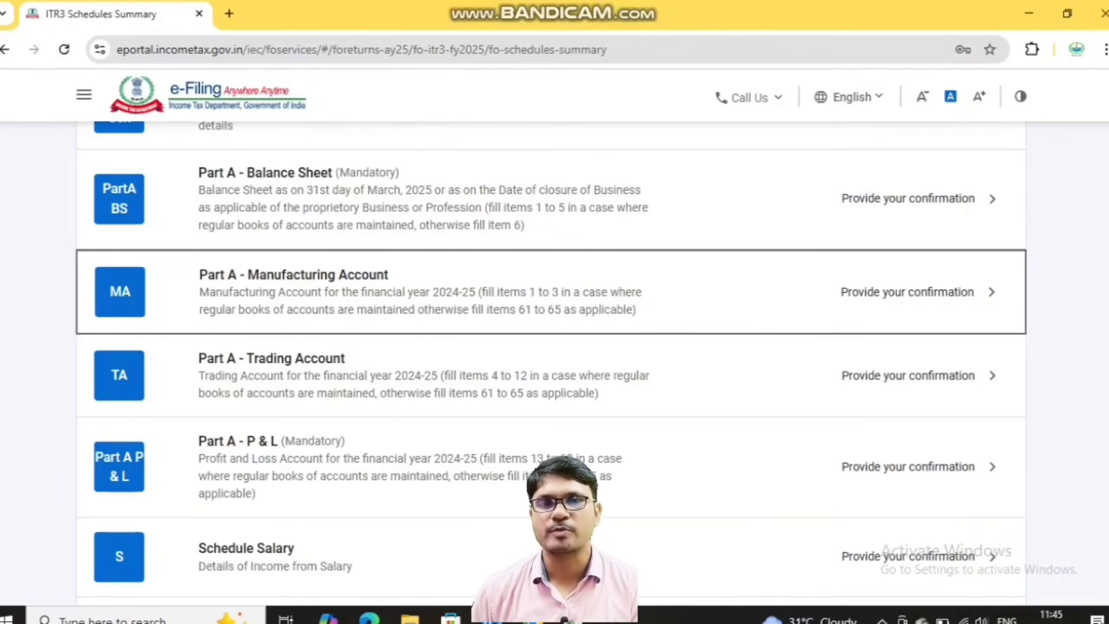
# Step: Open Part A - Manufacturing Account, review it without entering amounts, and confirm the schedule
pyautogui.click(908, 290)
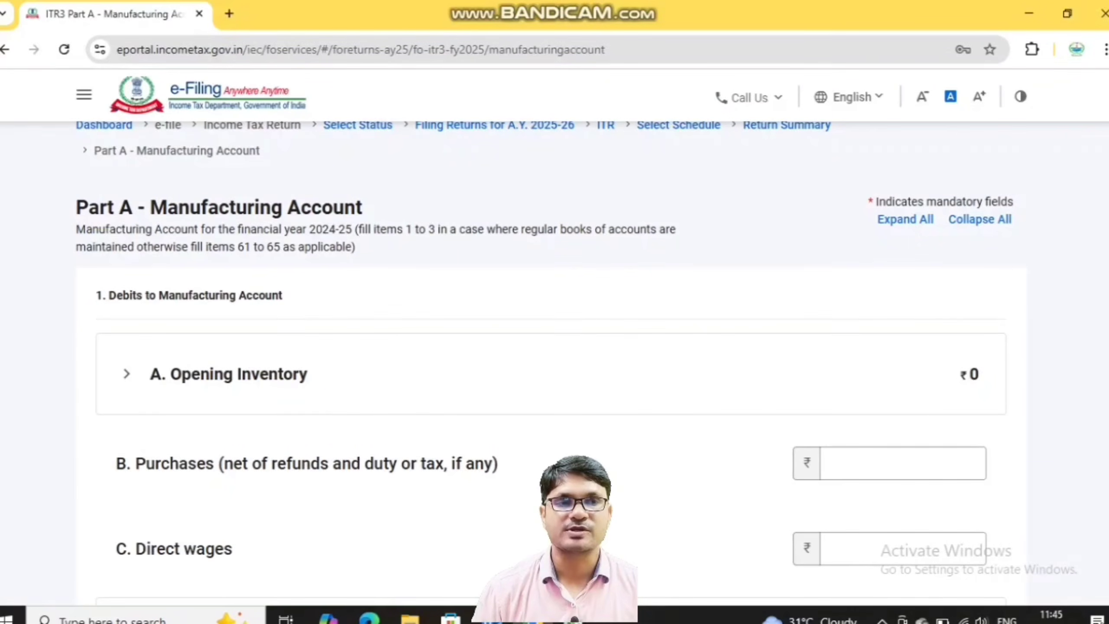
pyautogui.scroll(-15, 550, 363)
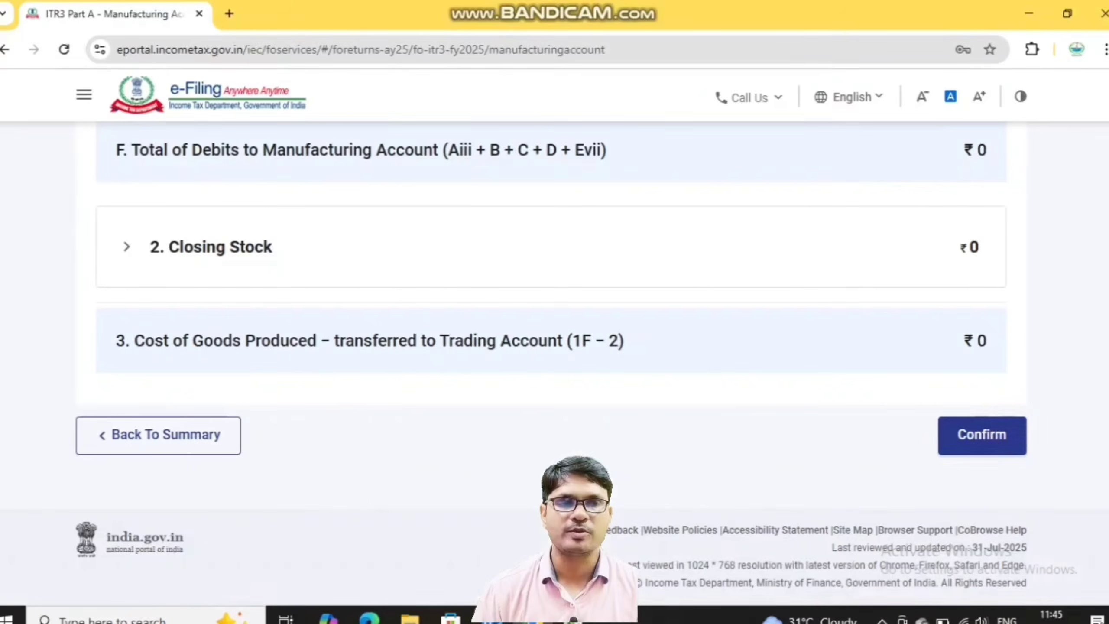
pyautogui.click(982, 435)
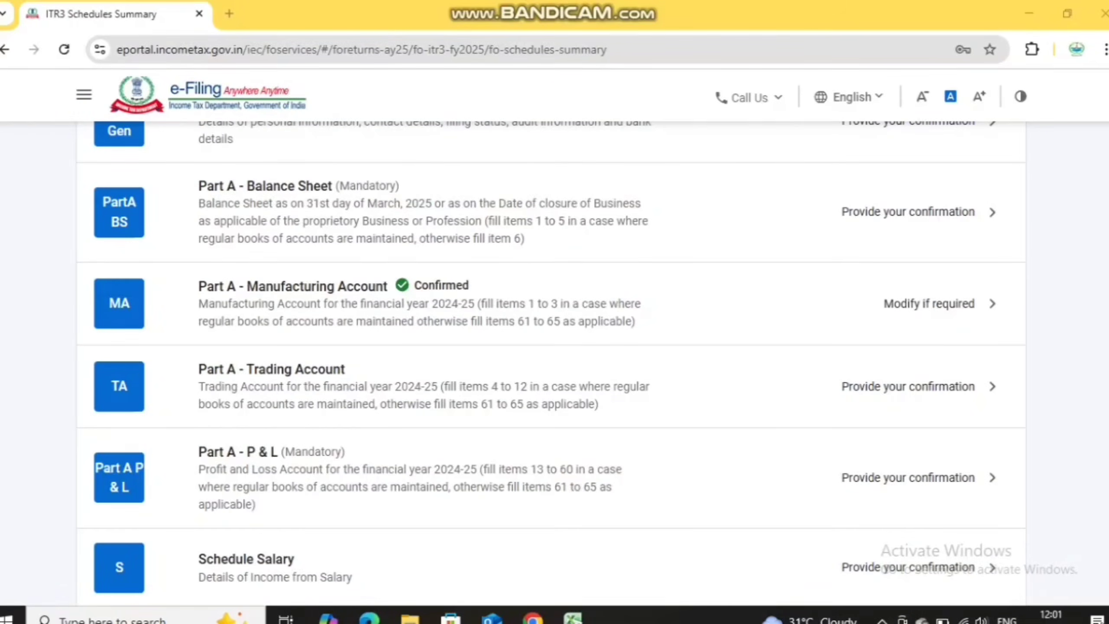
# Step: Open Part A - Trading Account and open 4. Revenue from operations for editing
pyautogui.click(551, 379)
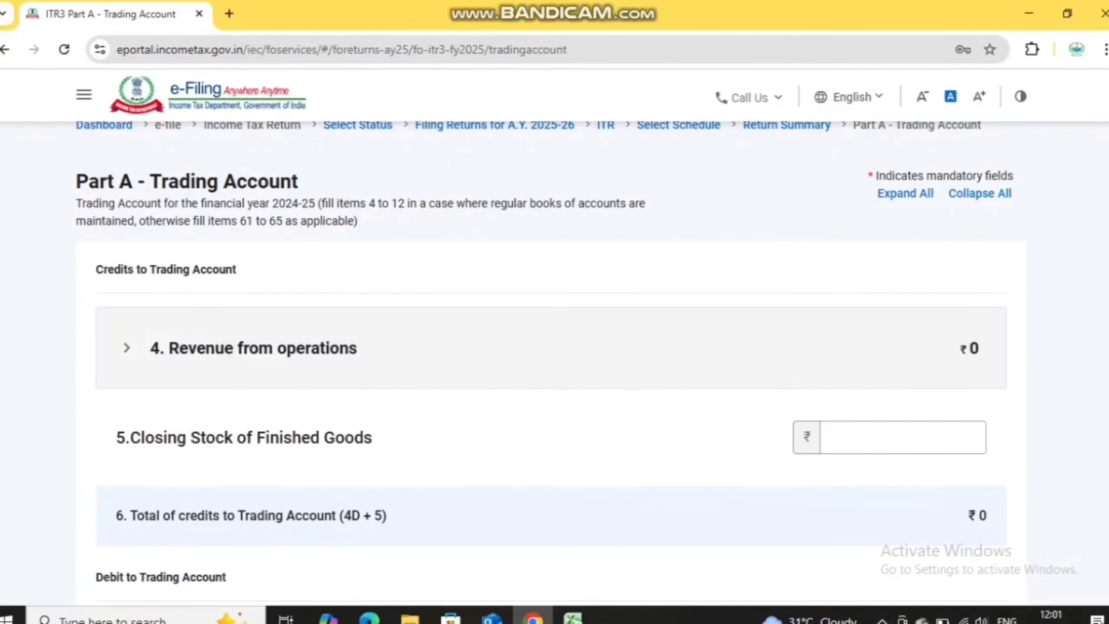
pyautogui.click(127, 347)
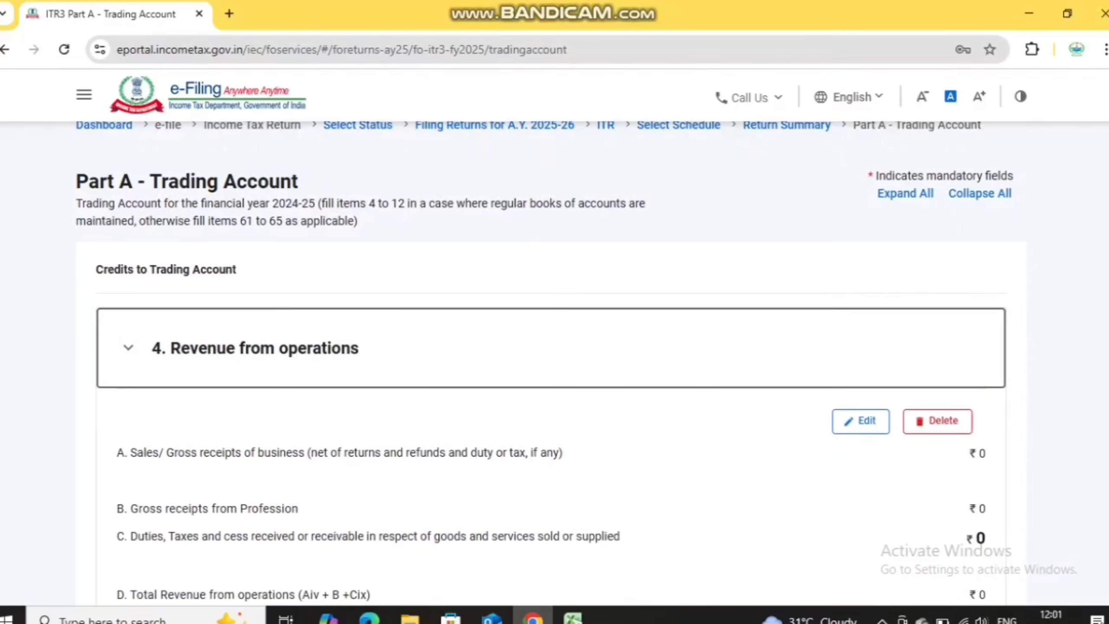
pyautogui.scroll(-4, 550, 362)
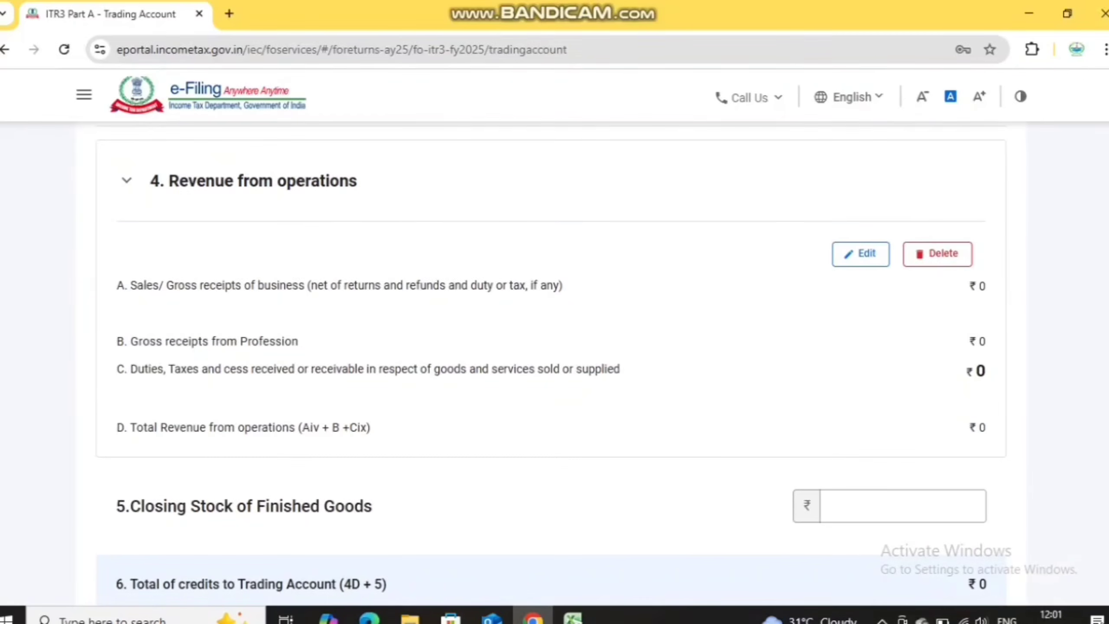
pyautogui.click(860, 254)
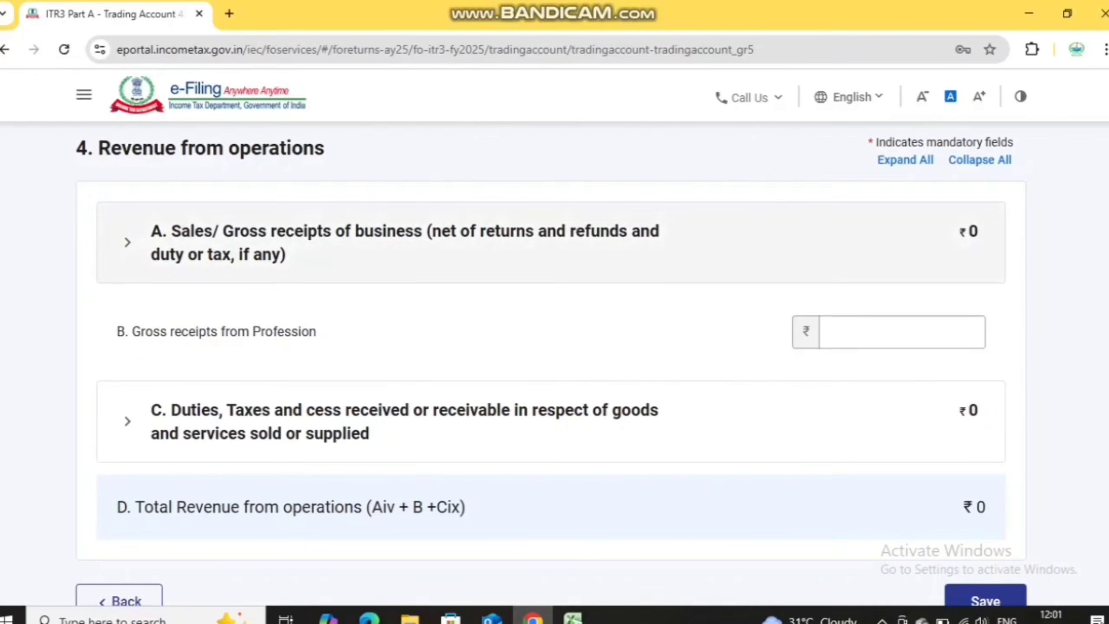
# Step: Add an other operating revenue entry under A. Sales/ Gross receipts of business, ready for its nature and amount
pyautogui.click(128, 243)
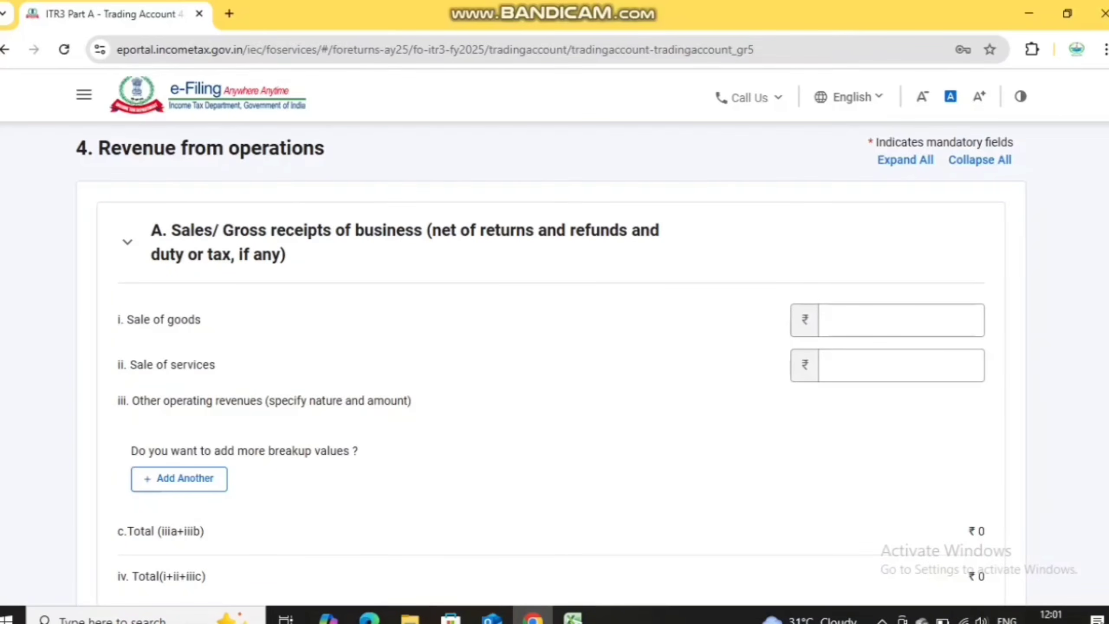
pyautogui.click(170, 474)
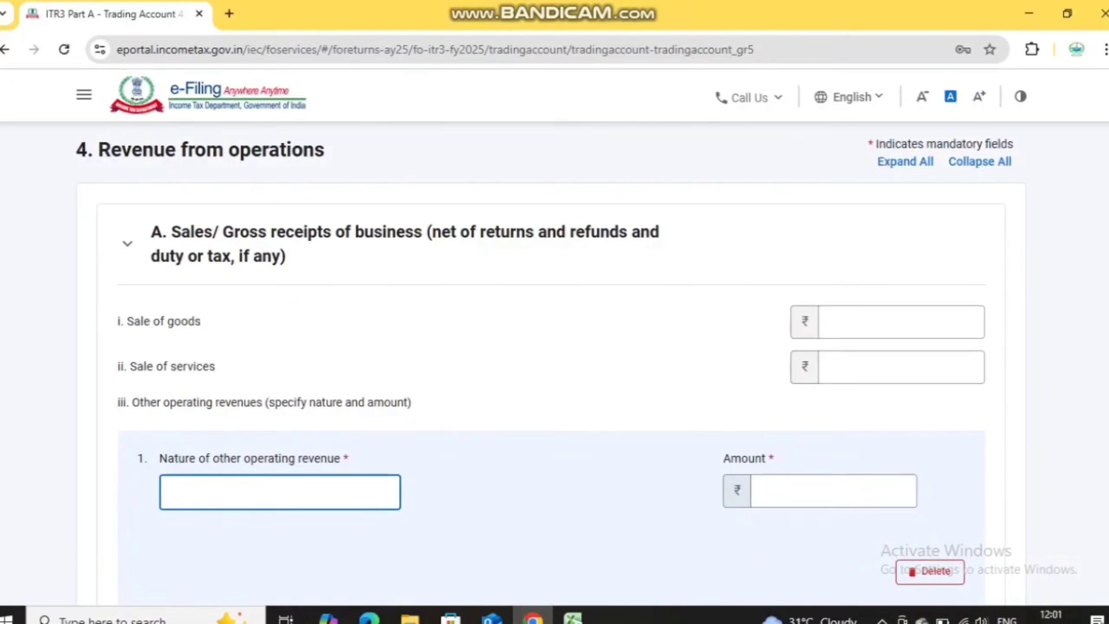
pyautogui.click(542, 371)
pyautogui.scroll(-2, 542, 372)
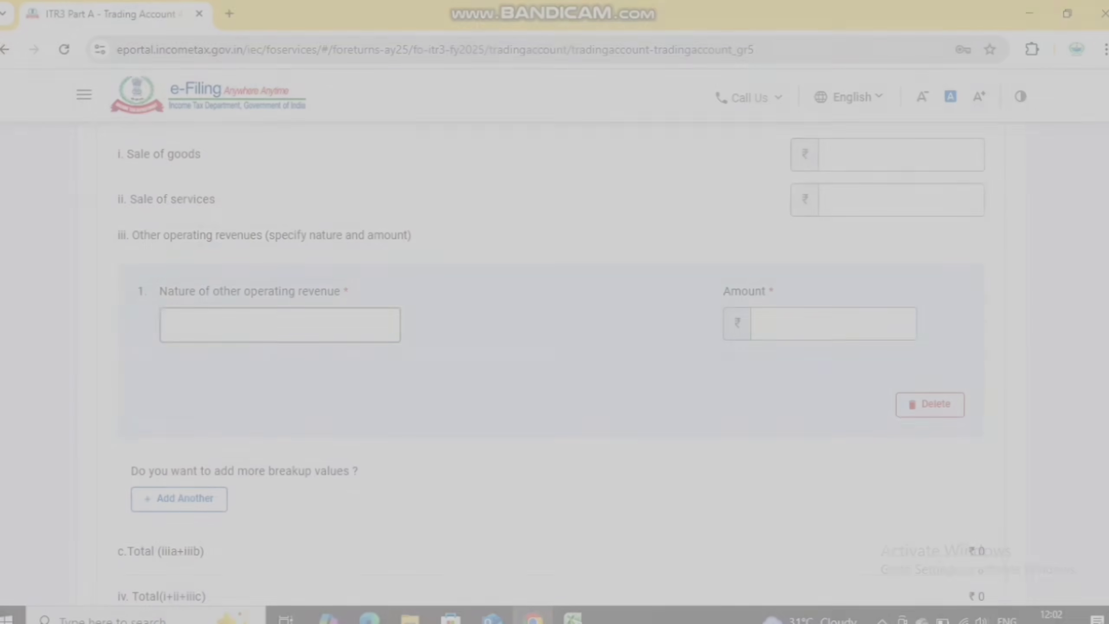
pyautogui.click(279, 324)
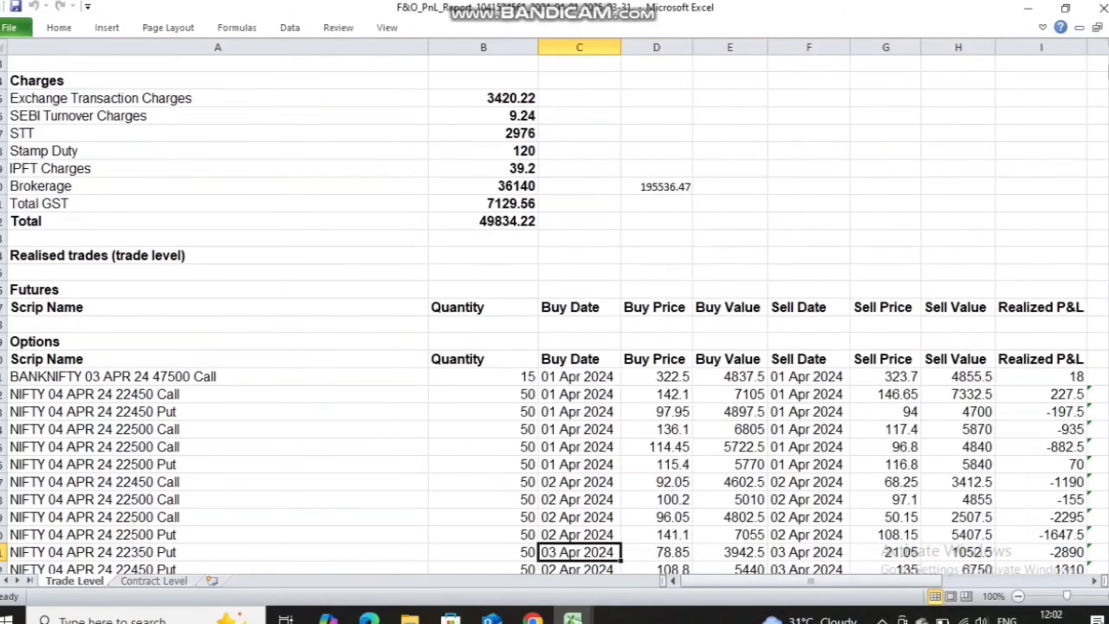
# Step: Examine the realised options trades on the Trade Level sheet of the F&O P&L report in Excel
pyautogui.press('Down')
pyautogui.press('Down')
pyautogui.press('Down')
pyautogui.press('Down')
pyautogui.press('Down')
pyautogui.press('Down')
pyautogui.press('Down')
pyautogui.press('Down')
pyautogui.press('Down')
pyautogui.press('Down')
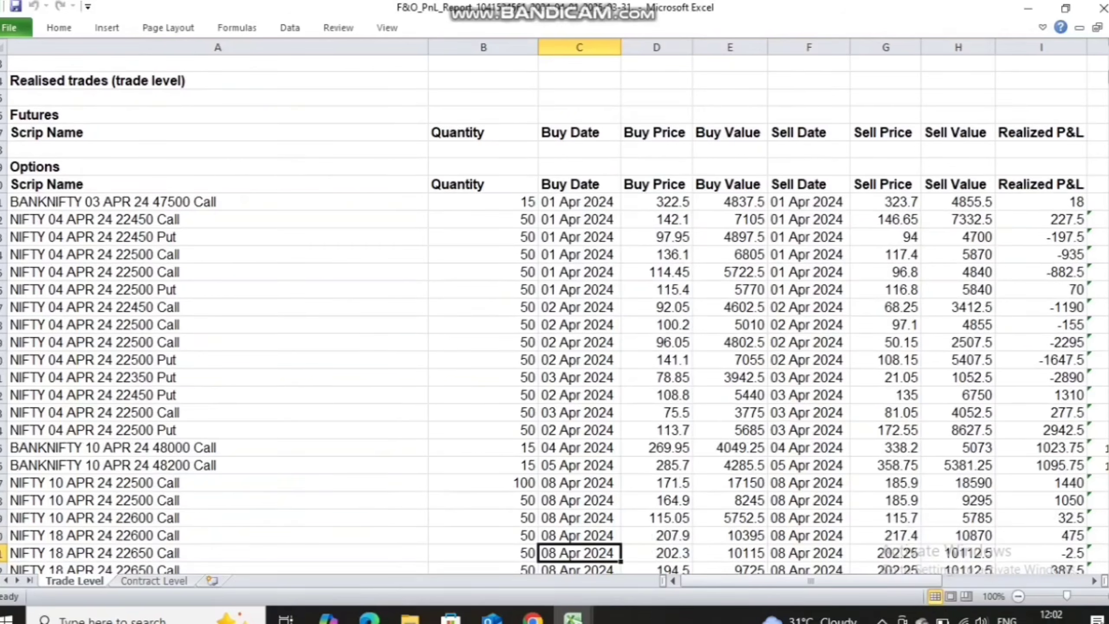
# Step: Examine the unsigned profit and loss amounts beside Realized P&L on the Trade Level sheet, down to their total
pyautogui.click(958, 185)
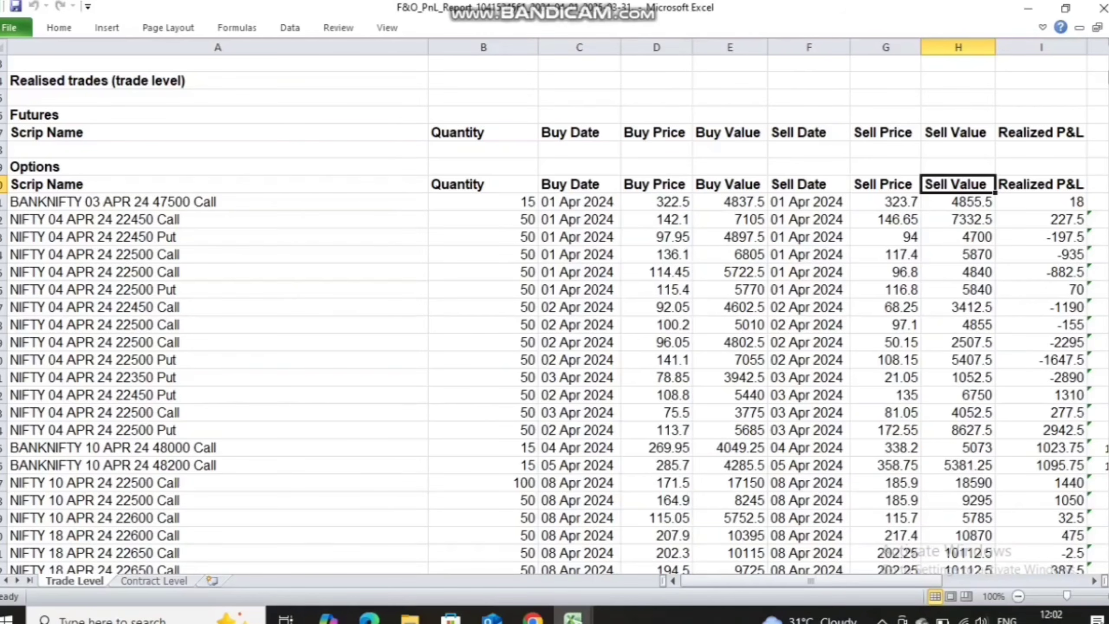
pyautogui.press('Right')
pyautogui.press('Right')
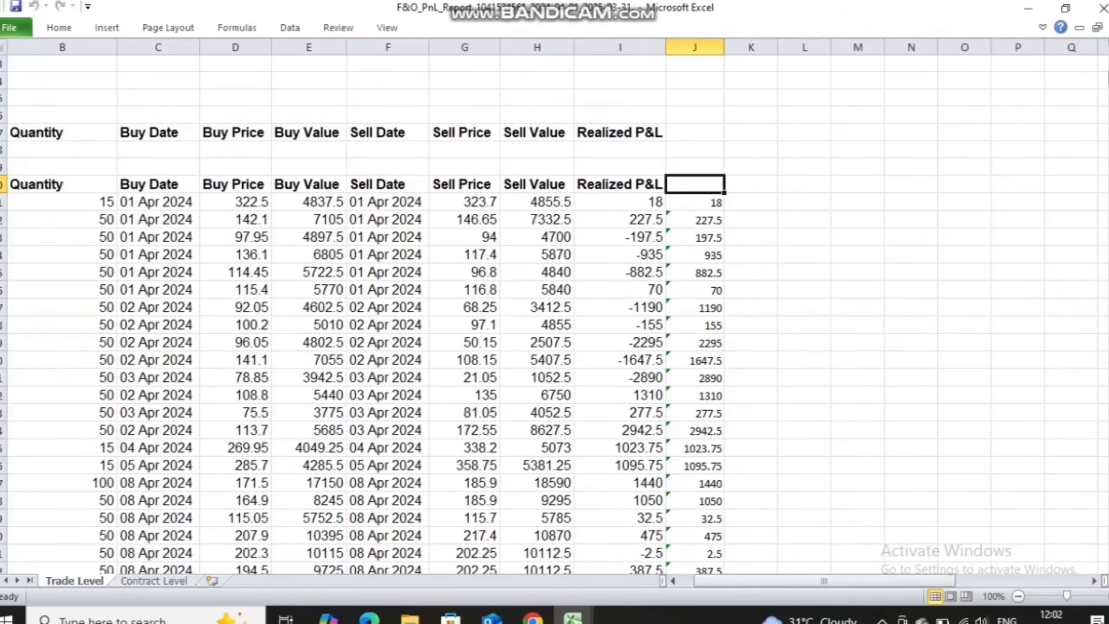
pyautogui.press('Down')
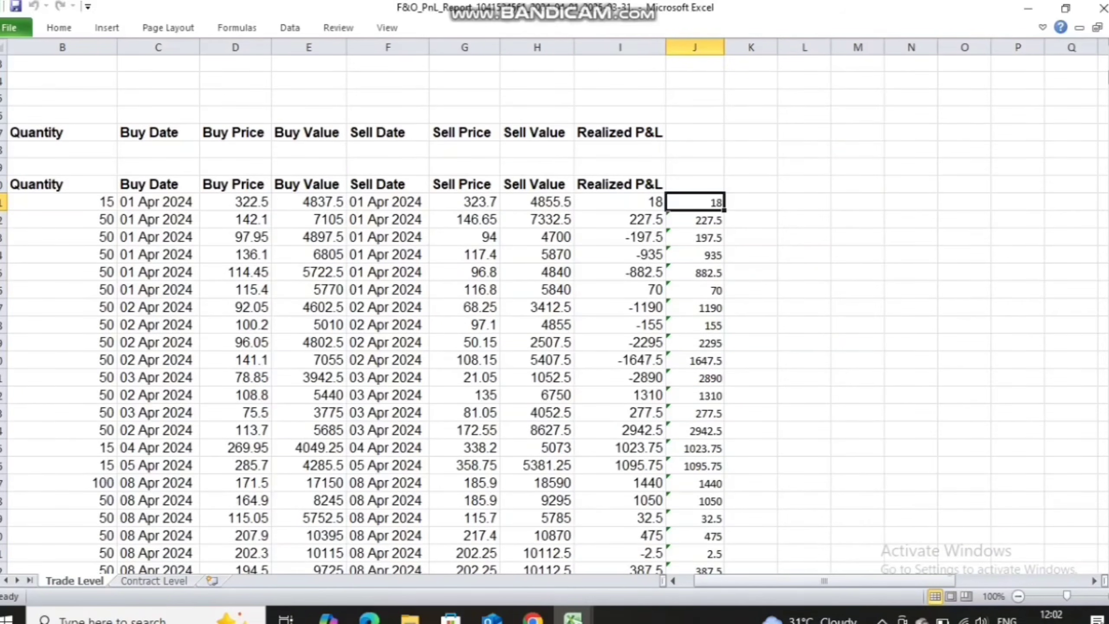
pyautogui.moveTo(1108, 77); pyautogui.dragTo(1107, 557)
pyautogui.click(701, 502)
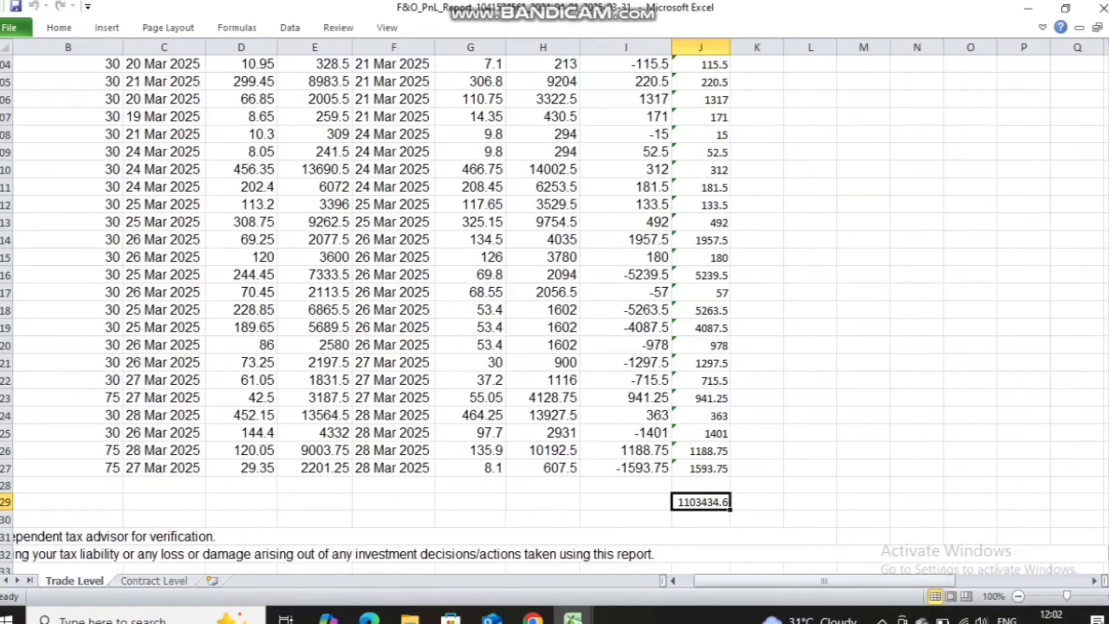
# Step: Switch to the Trading Account in Chrome and select the amount of 8. Purchases for editing
pyautogui.hotkey('alt', 'Tab')
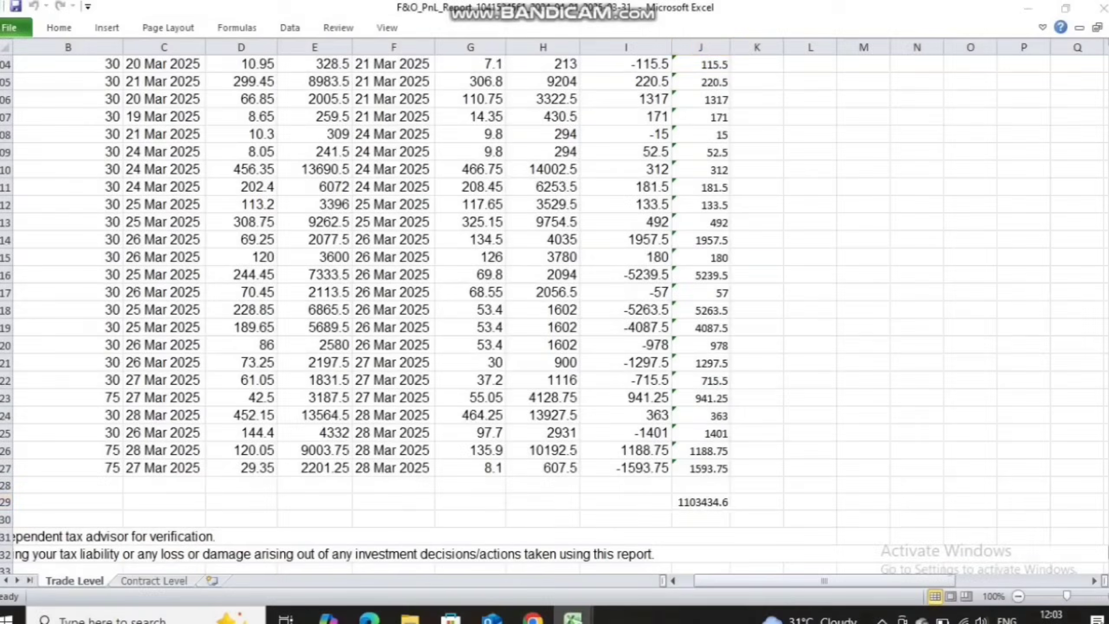
pyautogui.hotkey('alt', 'Tab')
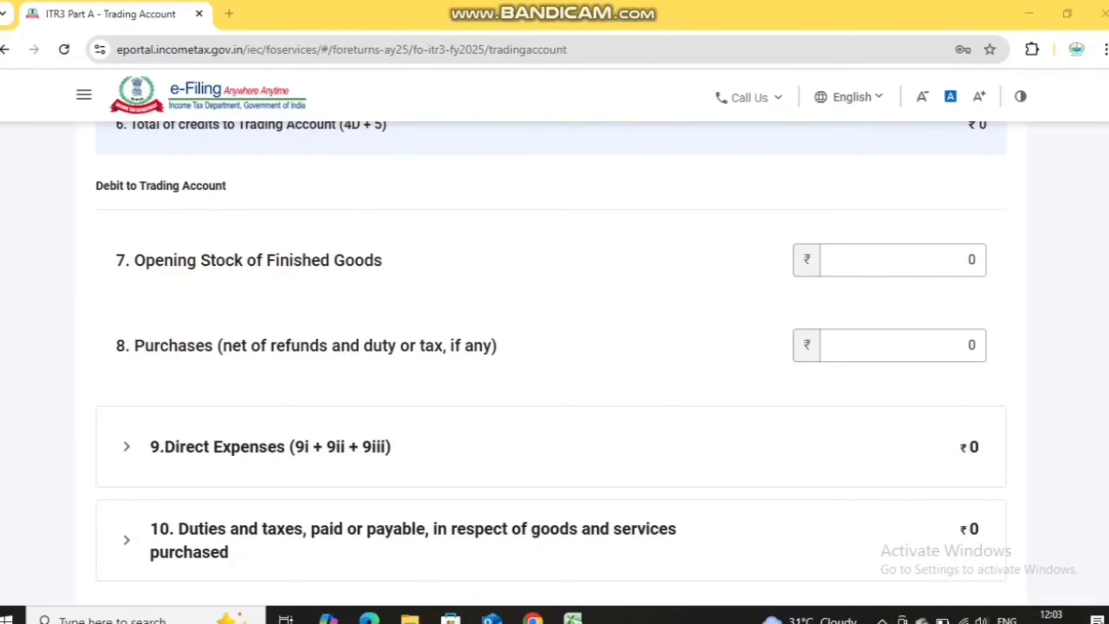
pyautogui.click(967, 346)
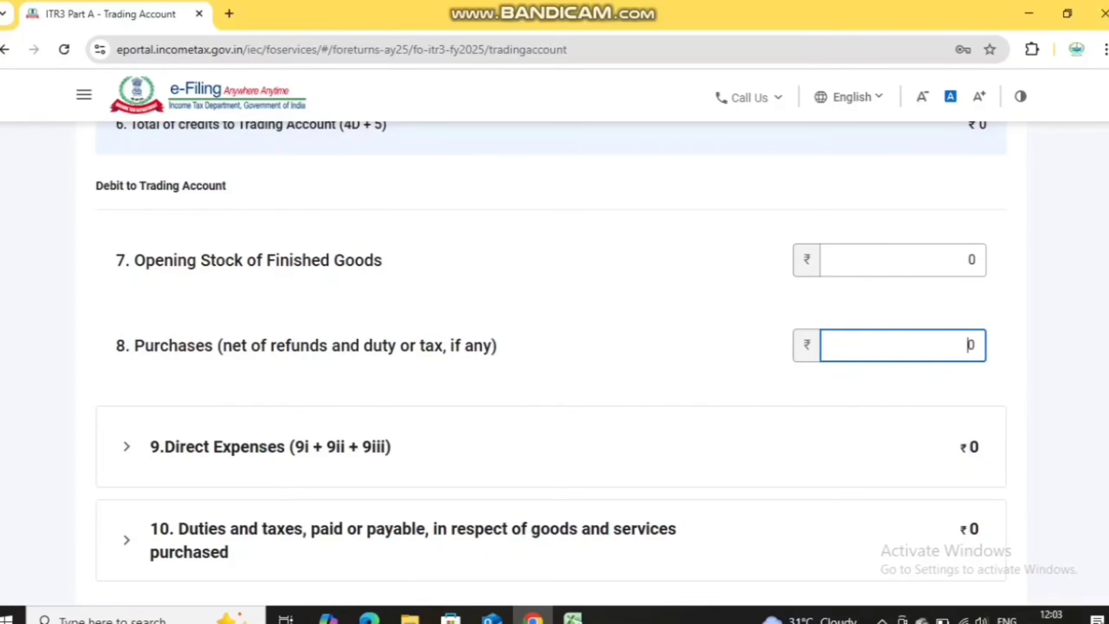
# Step: Switch to the Balance sheet 2025-26 workbook and mark the FnO turnover, loss, purchase and sale figures on the Turnover sheet for review
pyautogui.hotkey('alt', 'Tab')
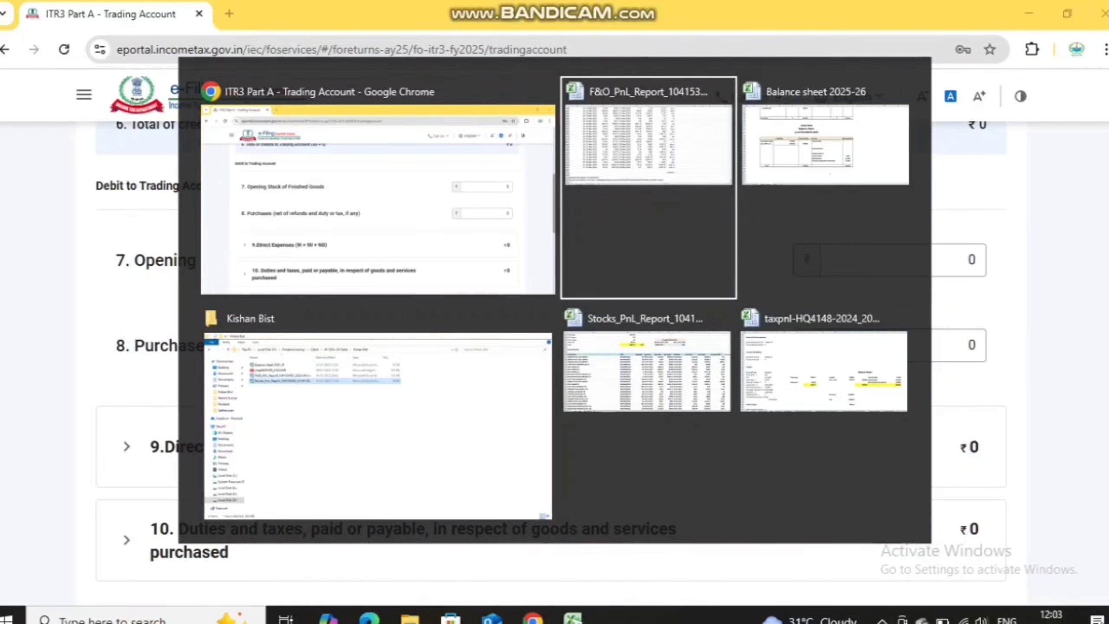
pyautogui.hotkey('alt', 'Tab')
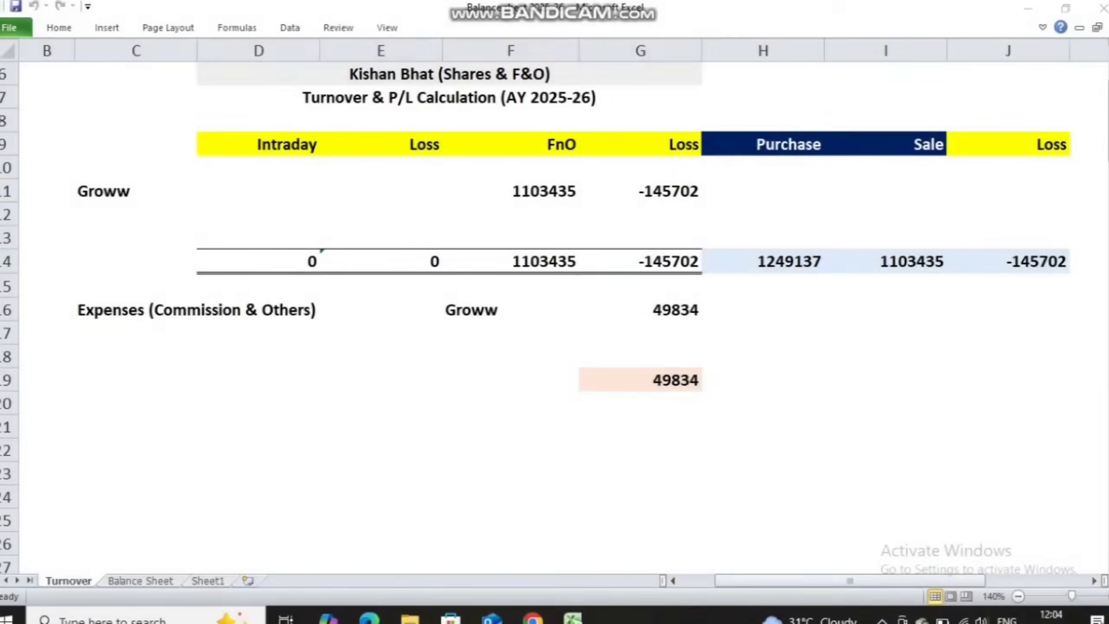
pyautogui.moveTo(496, 204)
pyautogui.mouseDown()
pyautogui.moveTo(562, 208)
pyautogui.moveTo(585, 190)
pyautogui.moveTo(515, 173)
pyautogui.moveTo(499, 202)
pyautogui.mouseUp()
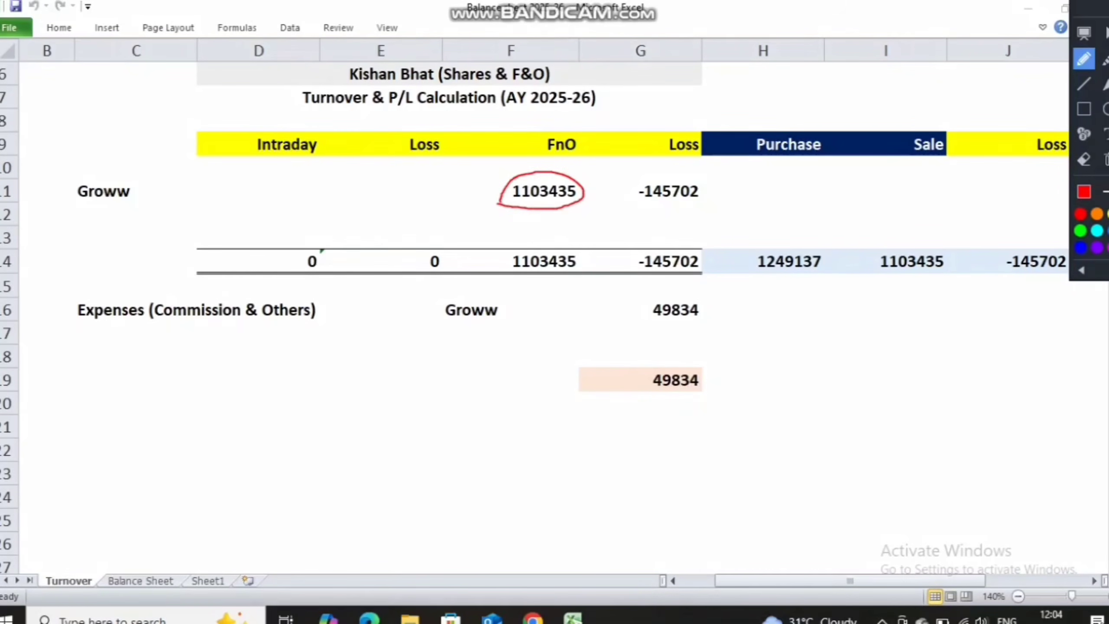
pyautogui.moveTo(646, 174)
pyautogui.mouseDown()
pyautogui.moveTo(632, 182)
pyautogui.moveTo(645, 208)
pyautogui.moveTo(694, 205)
pyautogui.moveTo(679, 177)
pyautogui.moveTo(632, 192)
pyautogui.mouseUp()
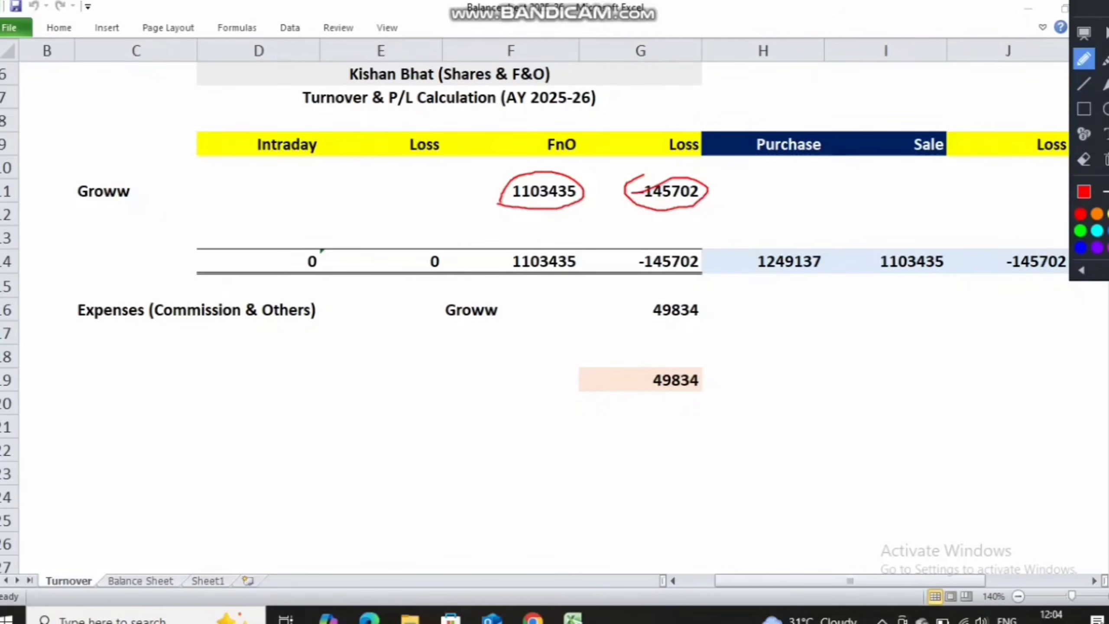
pyautogui.moveTo(912, 238)
pyautogui.mouseDown()
pyautogui.moveTo(876, 252)
pyautogui.moveTo(904, 289)
pyautogui.moveTo(960, 270)
pyautogui.moveTo(902, 235)
pyautogui.mouseUp()
pyautogui.moveTo(781, 239)
pyautogui.mouseDown()
pyautogui.moveTo(768, 242)
pyautogui.moveTo(779, 238)
pyautogui.mouseUp()
pyautogui.moveTo(537, 287)
pyautogui.mouseDown()
pyautogui.moveTo(600, 273)
pyautogui.moveTo(623, 187)
pyautogui.mouseUp()
pyautogui.moveTo(671, 241); pyautogui.dragTo(692, 233)
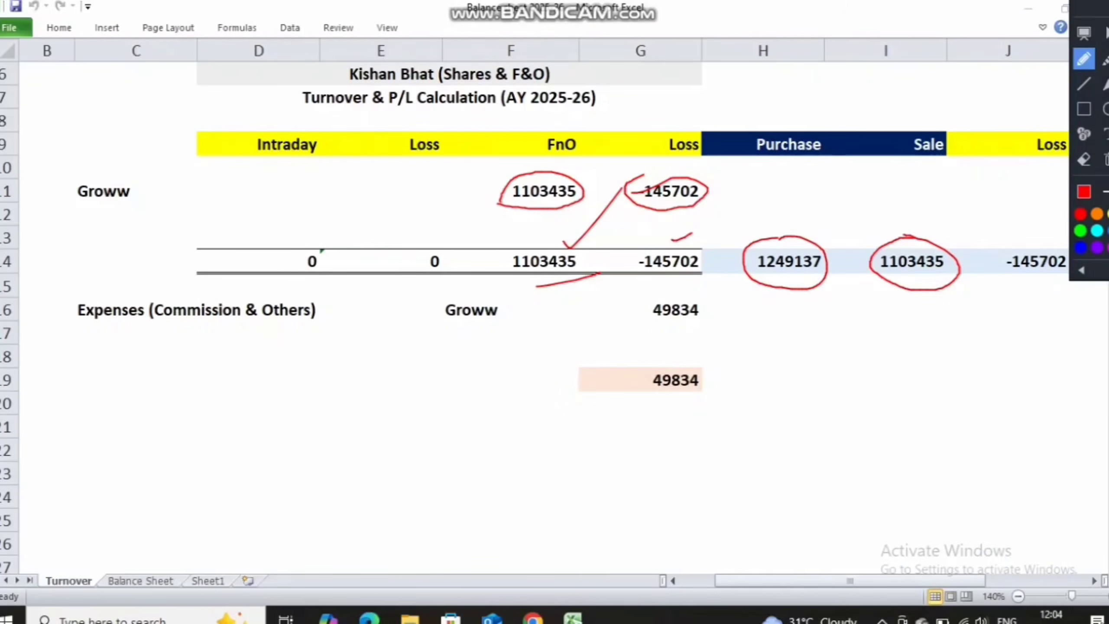
pyautogui.moveTo(770, 222); pyautogui.dragTo(794, 209)
pyautogui.moveTo(1039, 244)
pyautogui.mouseDown()
pyautogui.moveTo(1004, 276)
pyautogui.moveTo(1069, 288)
pyautogui.moveTo(1047, 239)
pyautogui.mouseUp()
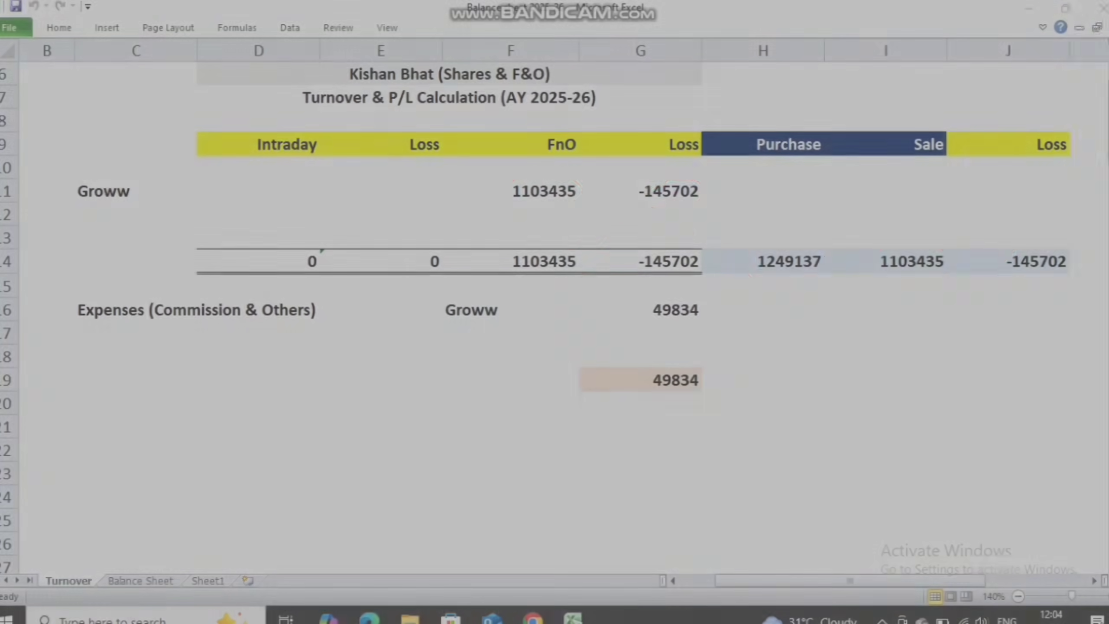
# Step: View the intraday items of the Trading Account, then switch to the F&O report and check its Realised P&L summary
pyautogui.hotkey('alt', 'Tab')
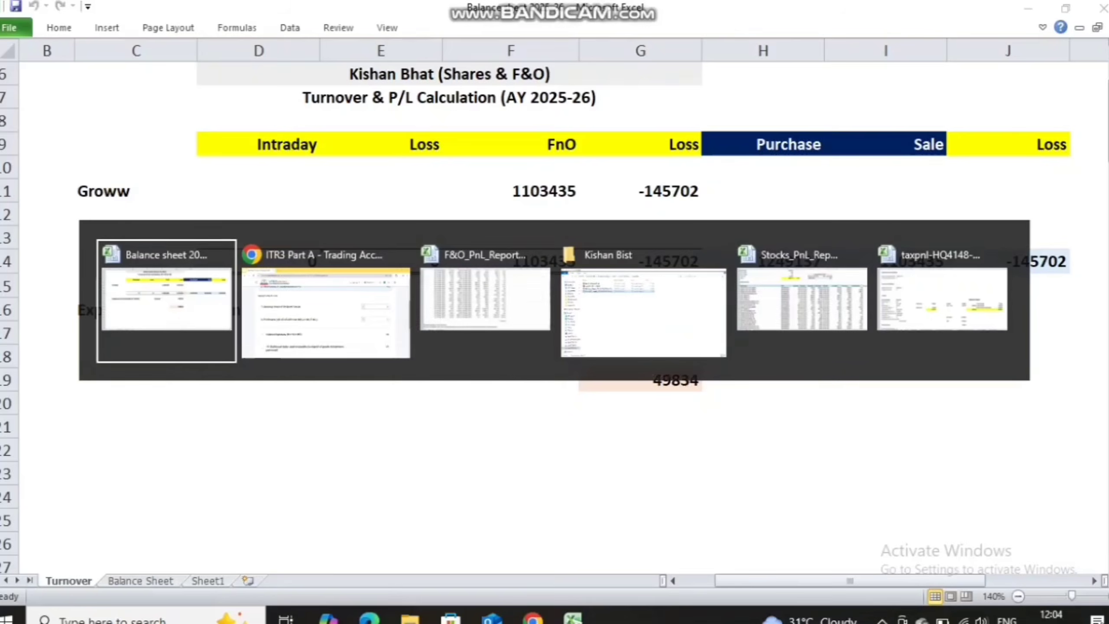
pyautogui.hotkey('alt', 'Tab')
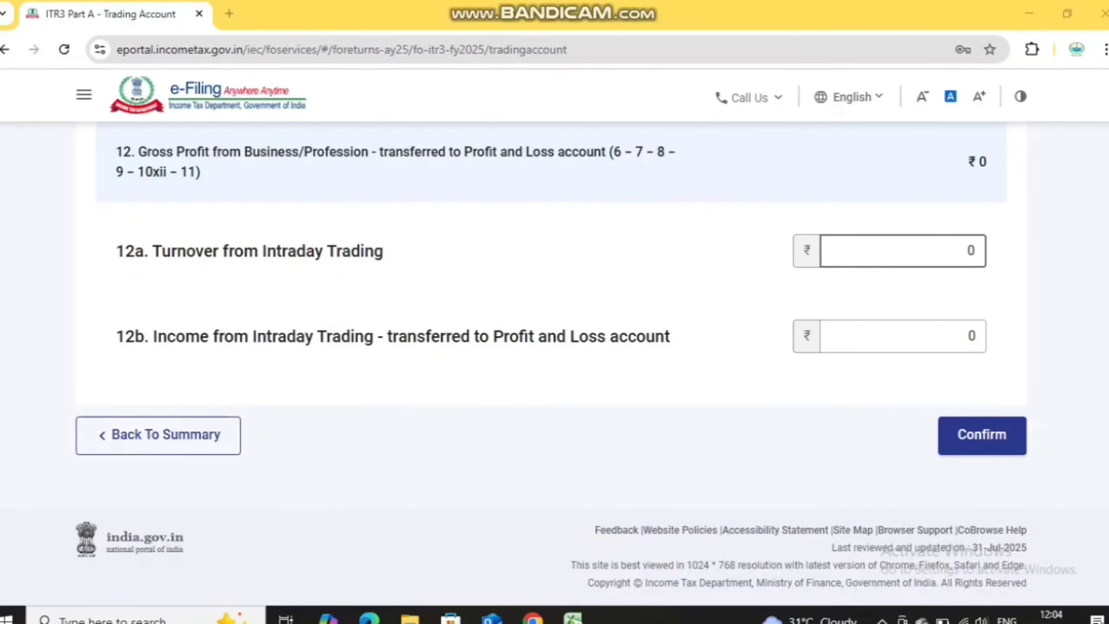
pyautogui.hotkey('alt', 'Tab')
pyautogui.press('Tab')
pyautogui.press('Tab')
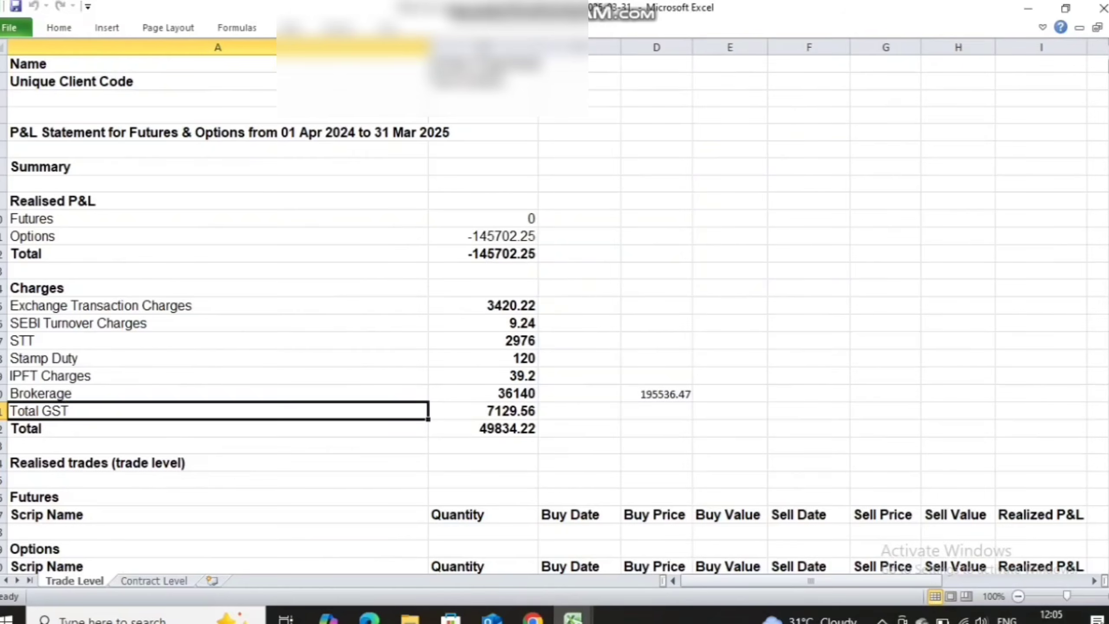
pyautogui.click(217, 201)
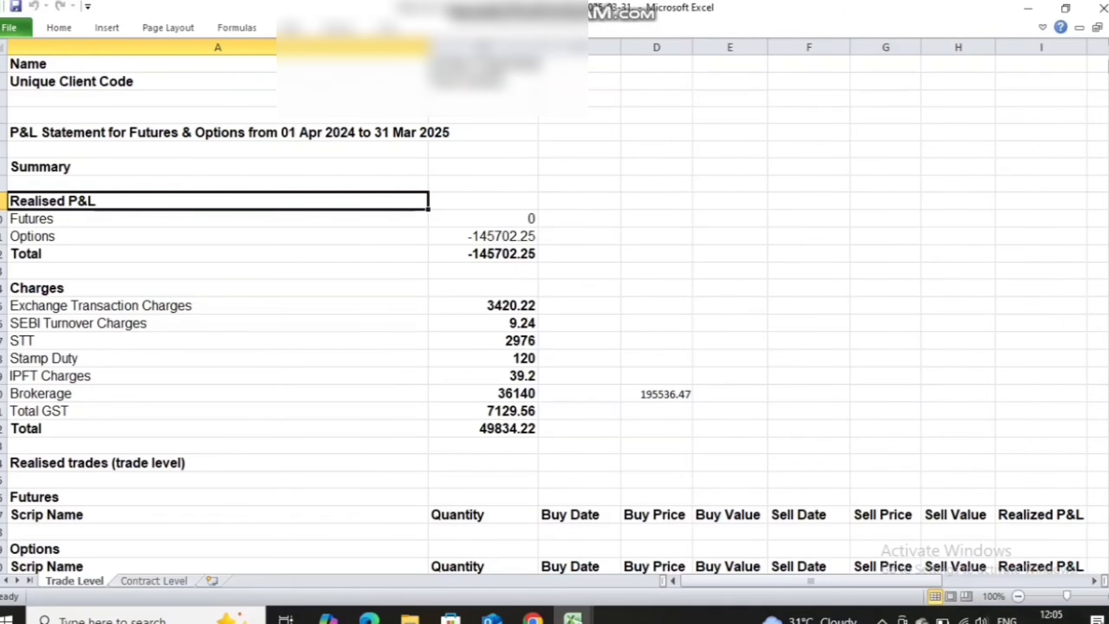
# Step: Return to the Trading Account and go through 12a. Turnover and 12b. Income from Intraday Trading without entering amounts
pyautogui.hotkey('alt', 'Tab')
pyautogui.hotkey('alt', 'Tab')
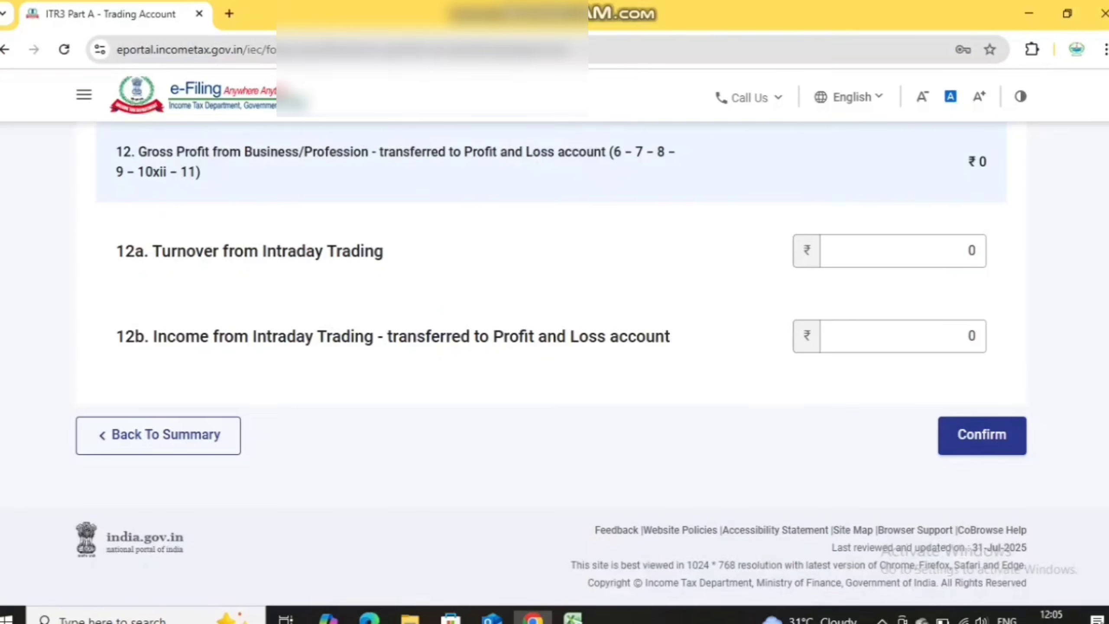
pyautogui.click(967, 250)
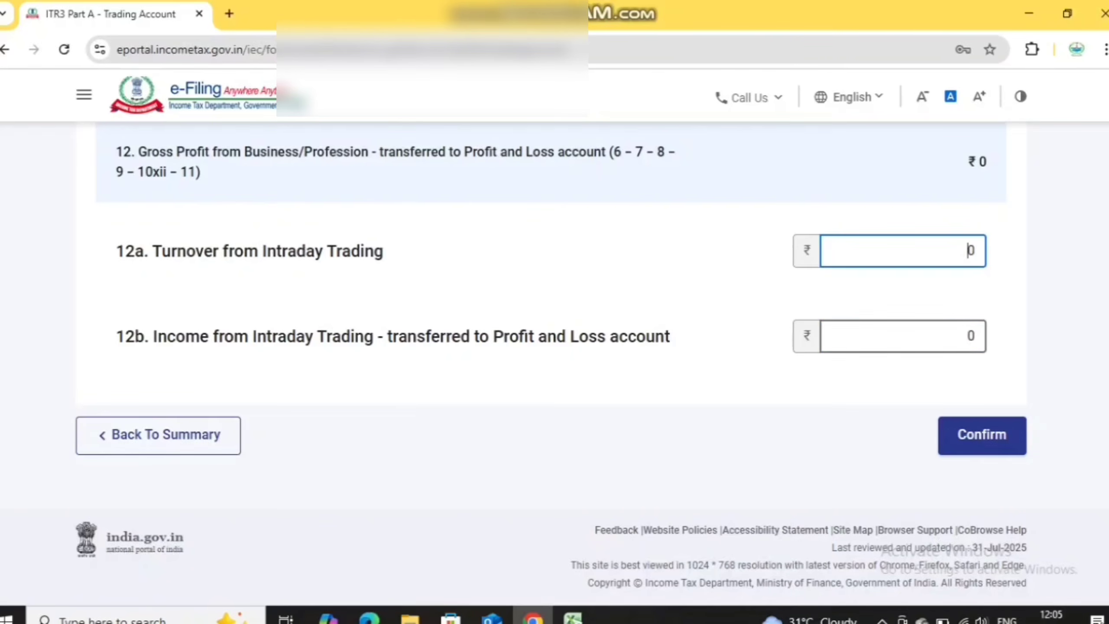
pyautogui.click(968, 336)
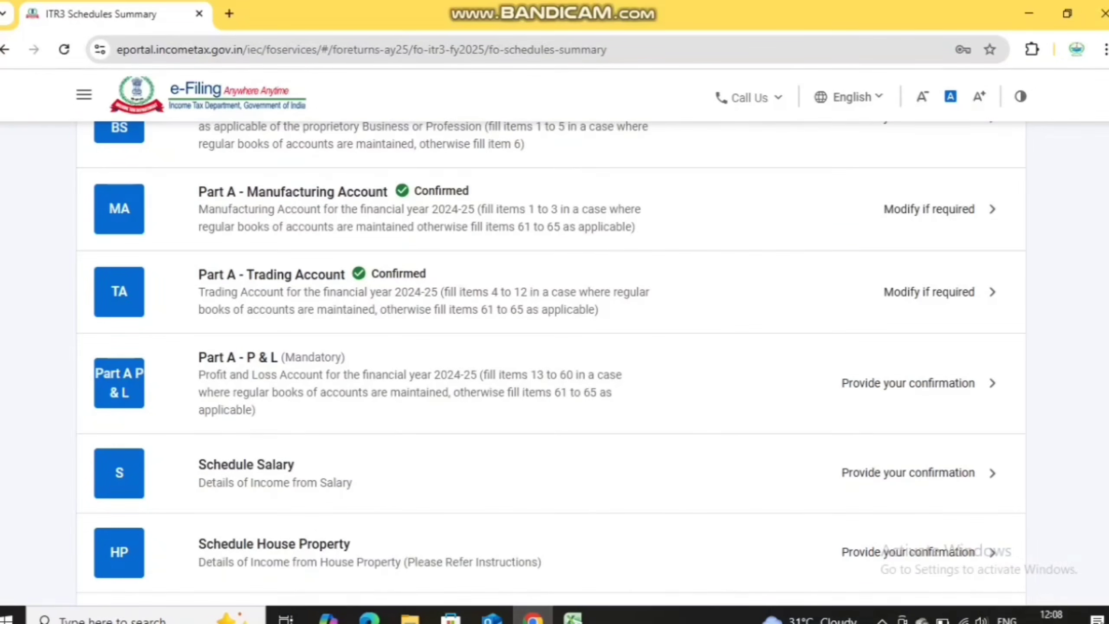
# Step: Open Part A - P & L and open Debit to Profit and Loss Account for editing
pyautogui.click(551, 384)
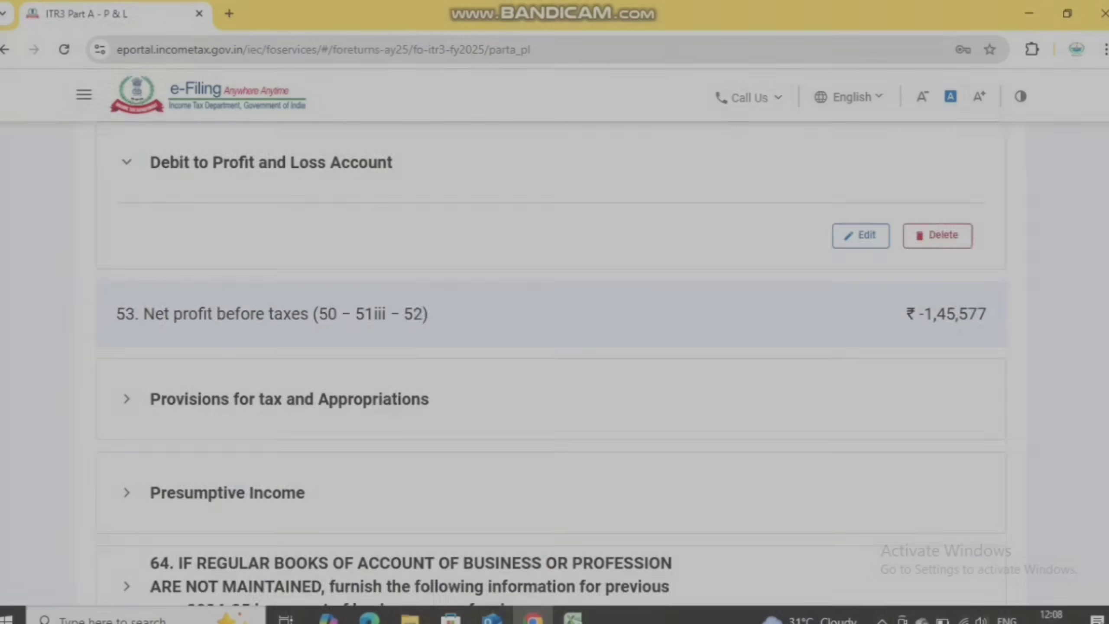
pyautogui.scroll(3, 551, 363)
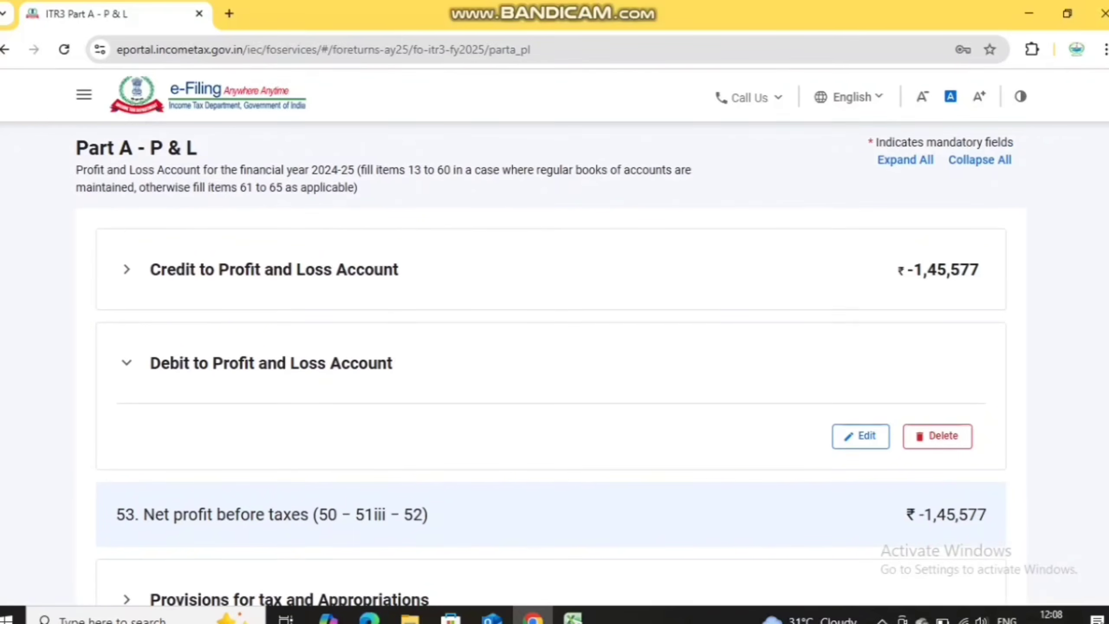
pyautogui.click(126, 362)
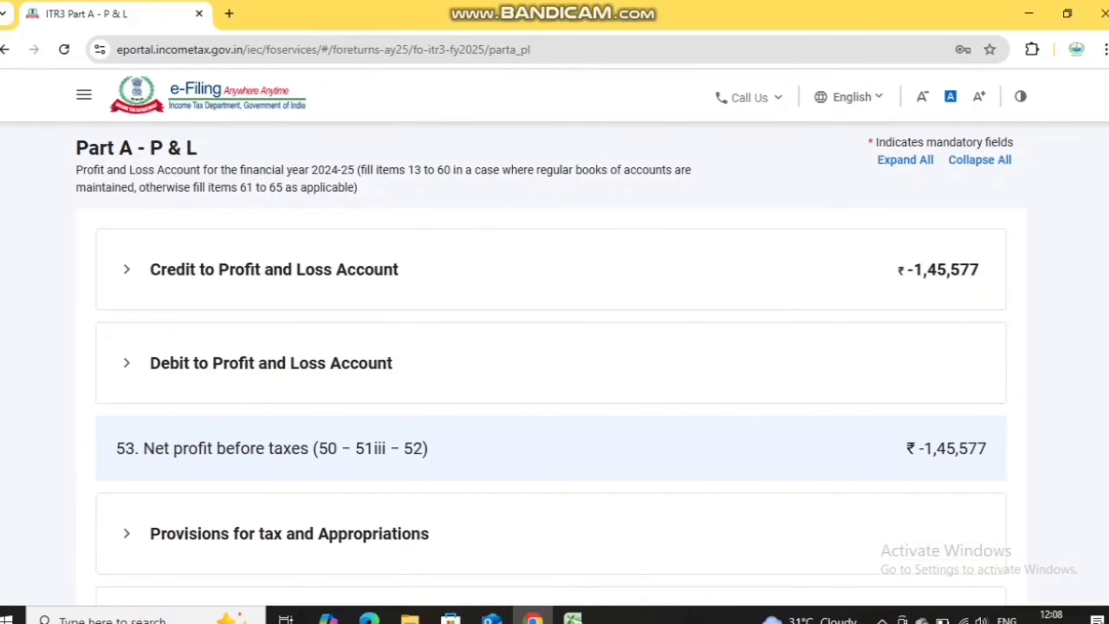
pyautogui.click(126, 363)
pyautogui.click(860, 435)
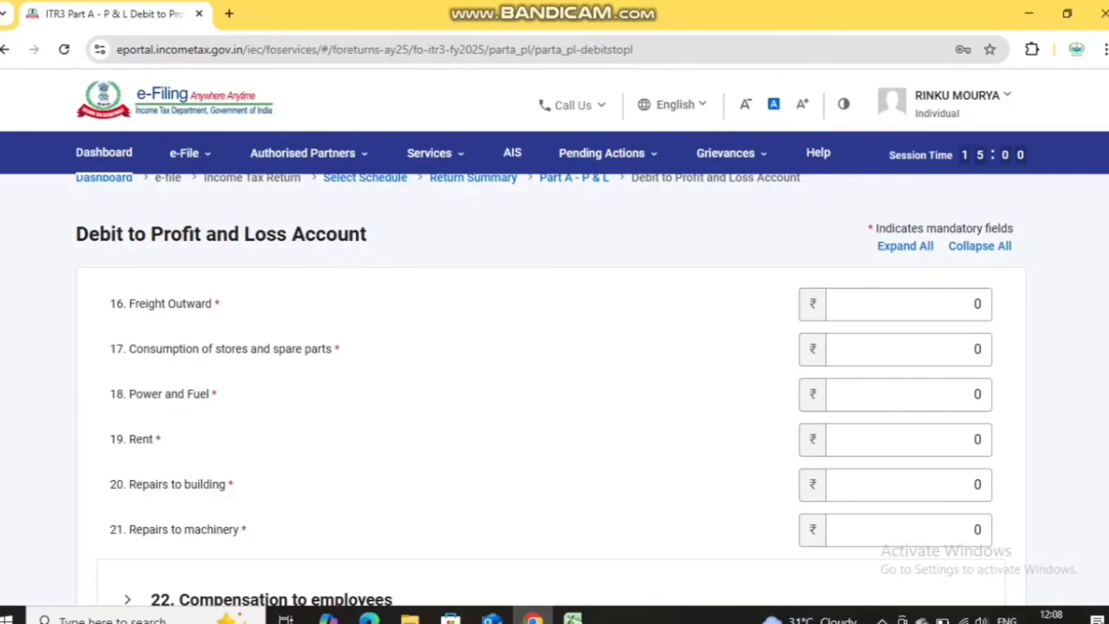
pyautogui.scroll(-5, 552, 388)
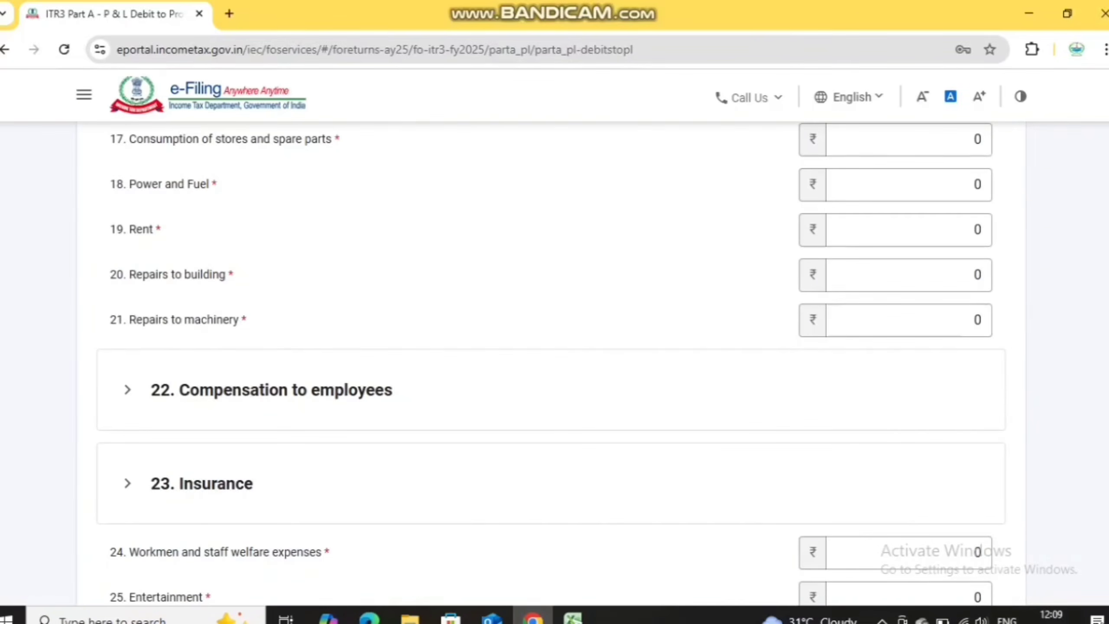
# Step: Switch to the F&O P&L report in Excel and examine the Charges section, from exchange transaction charges to total GST
pyautogui.hotkey('alt', 'Tab')
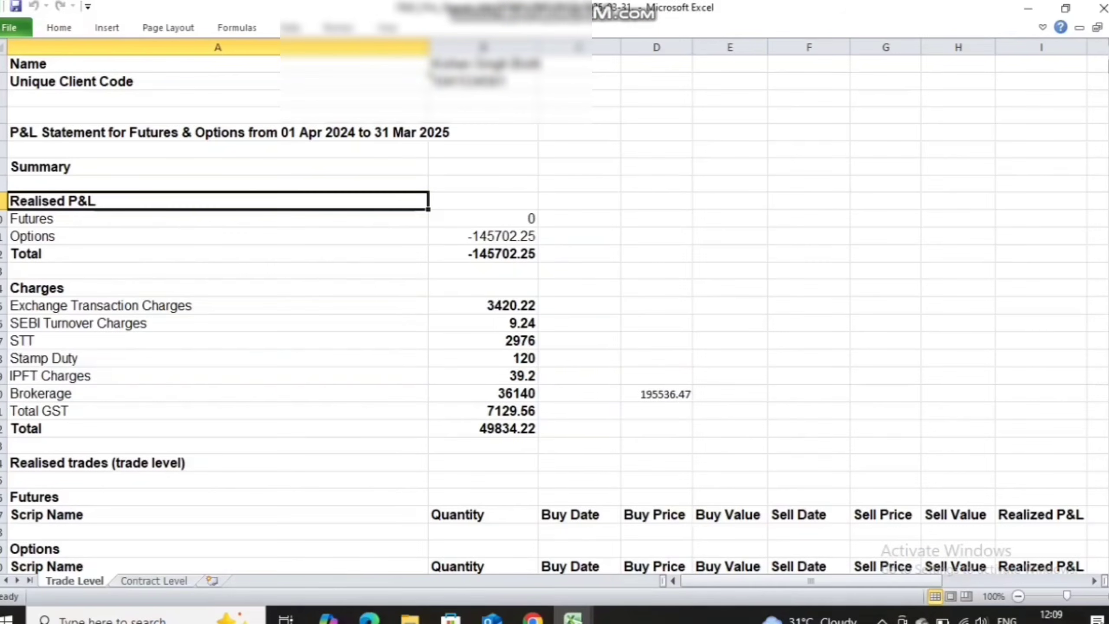
pyautogui.press('Down')
pyautogui.press('Down')
pyautogui.press('Down')
pyautogui.press('Down')
pyautogui.press('Down')
pyautogui.press('Down')
pyautogui.press('Down')
pyautogui.press('Down')
pyautogui.press('Down')
pyautogui.press('Down')
pyautogui.press('Down')
pyautogui.press('Down')
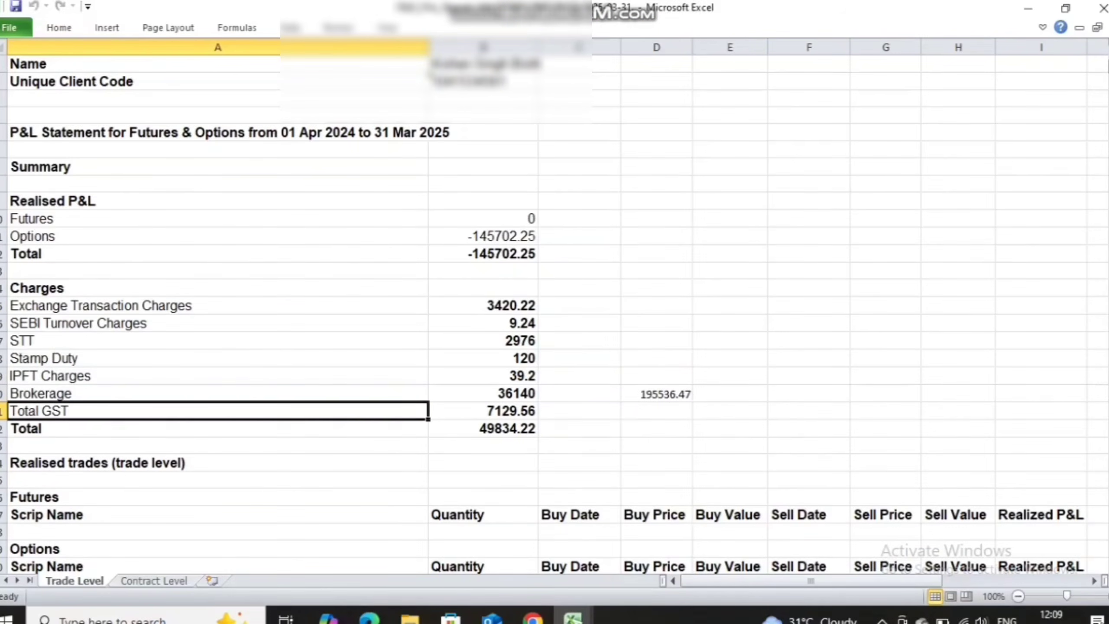
pyautogui.press('Up')
pyautogui.press('Up')
# Step: Return to Debit to Profit and Loss Account and add an entry under 46. Other expenses, ready for its nature and amount
pyautogui.hotkey('alt', 'Tab')
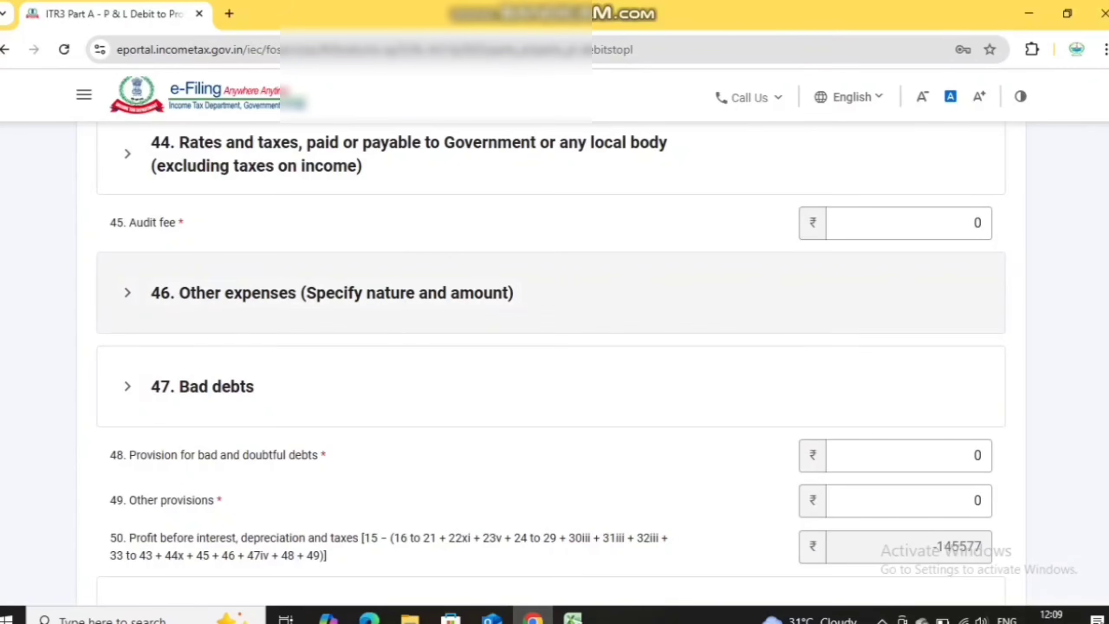
pyautogui.click(551, 293)
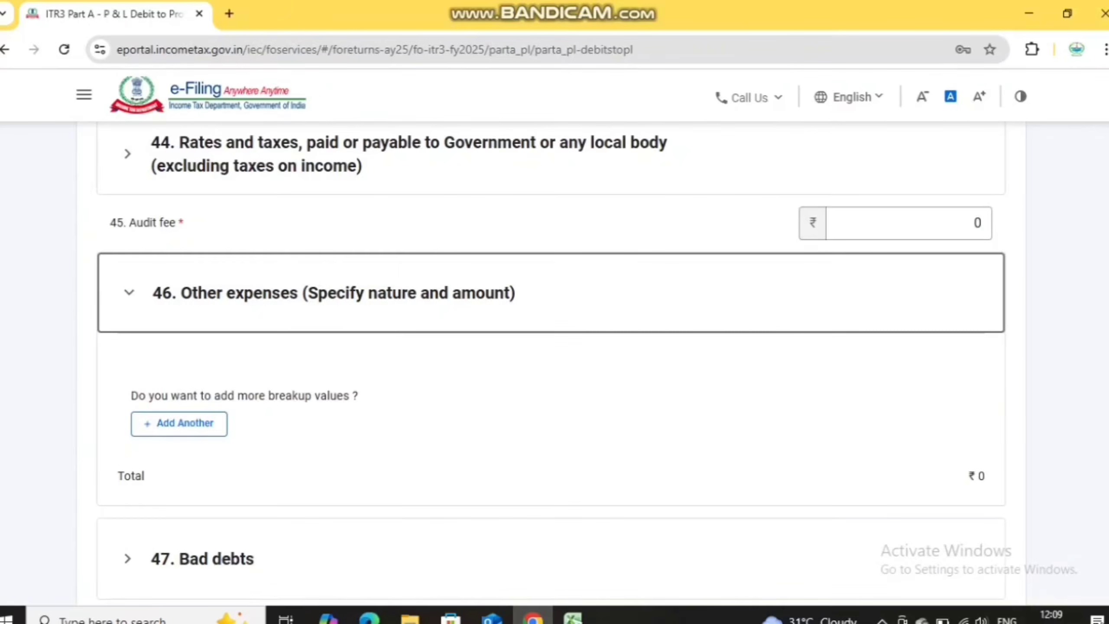
pyautogui.click(179, 423)
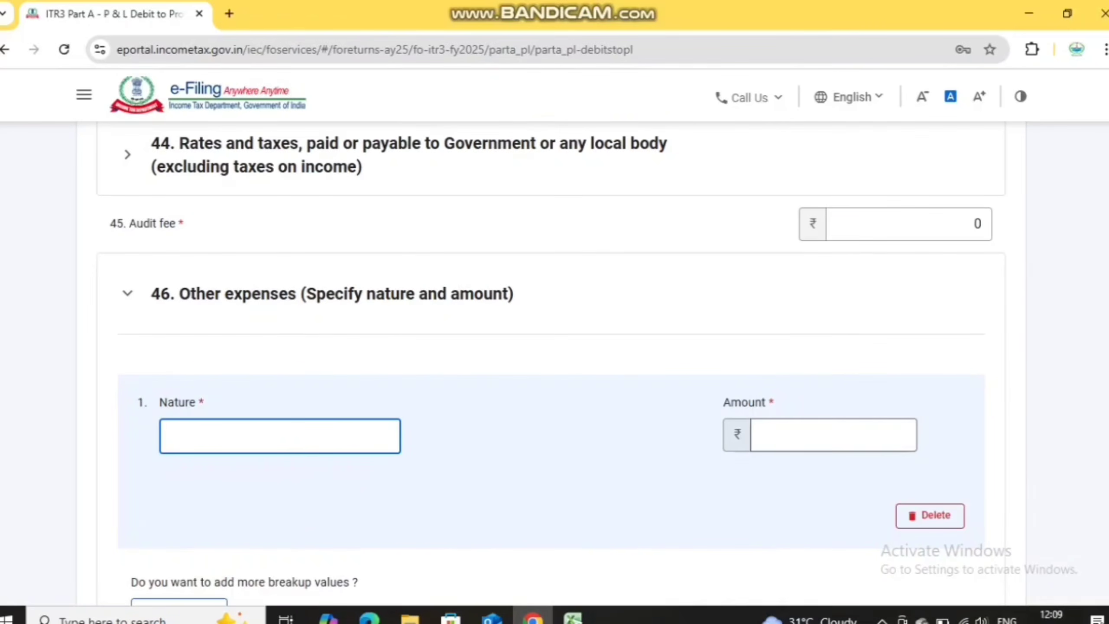
pyautogui.scroll(-10, 551, 366)
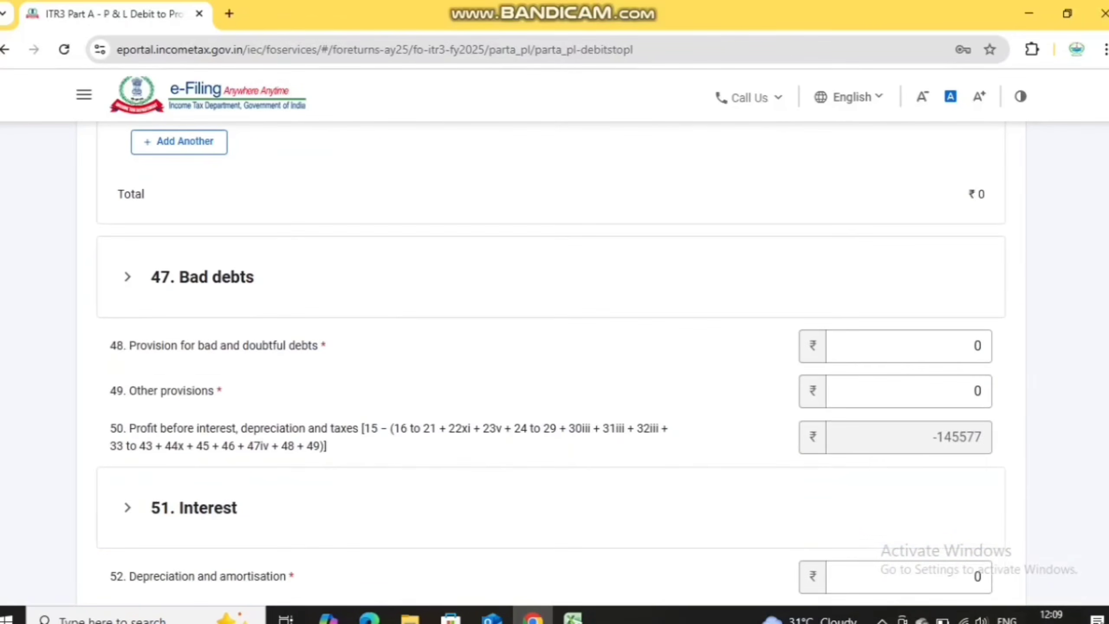
pyautogui.scroll(-5, 551, 365)
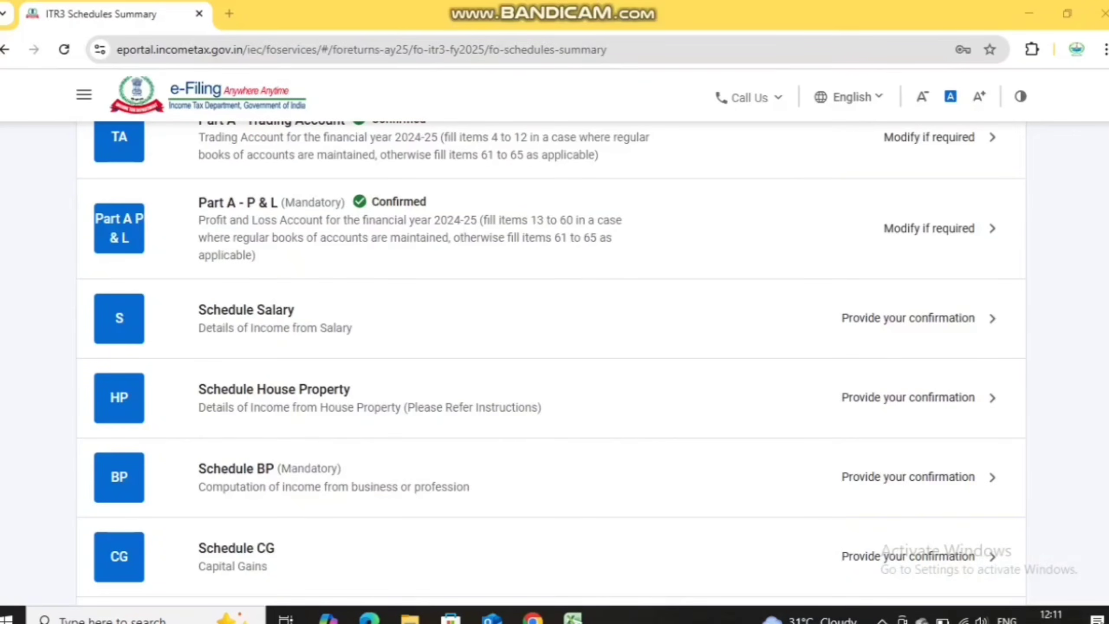
# Step: Open Schedule Salary and go through 1. Gross Salary without adding an entry
pyautogui.click(917, 318)
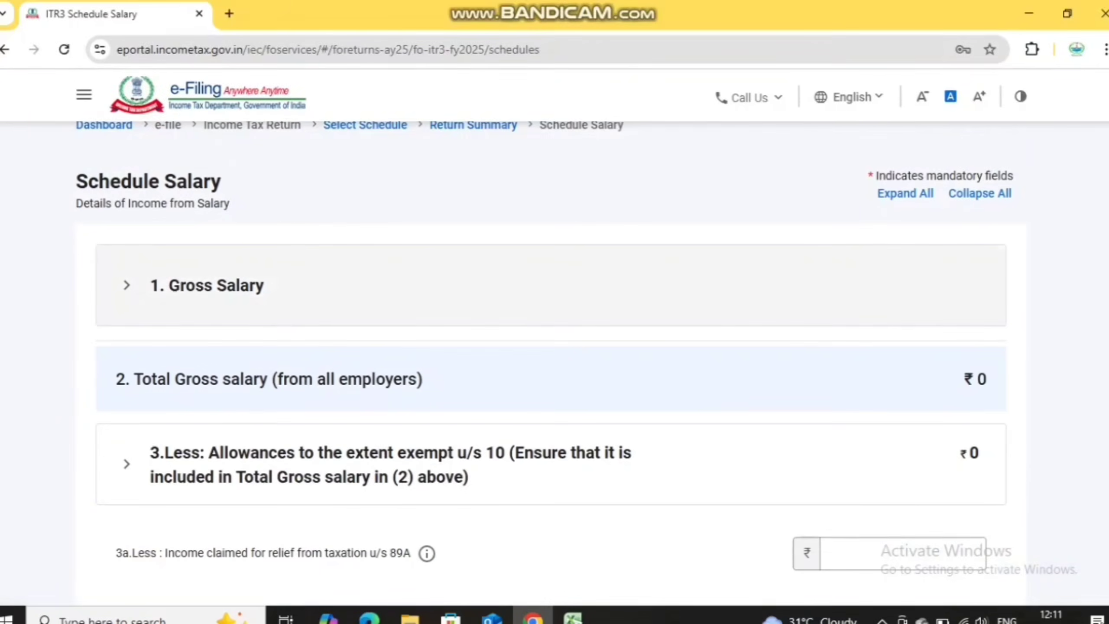
pyautogui.click(551, 285)
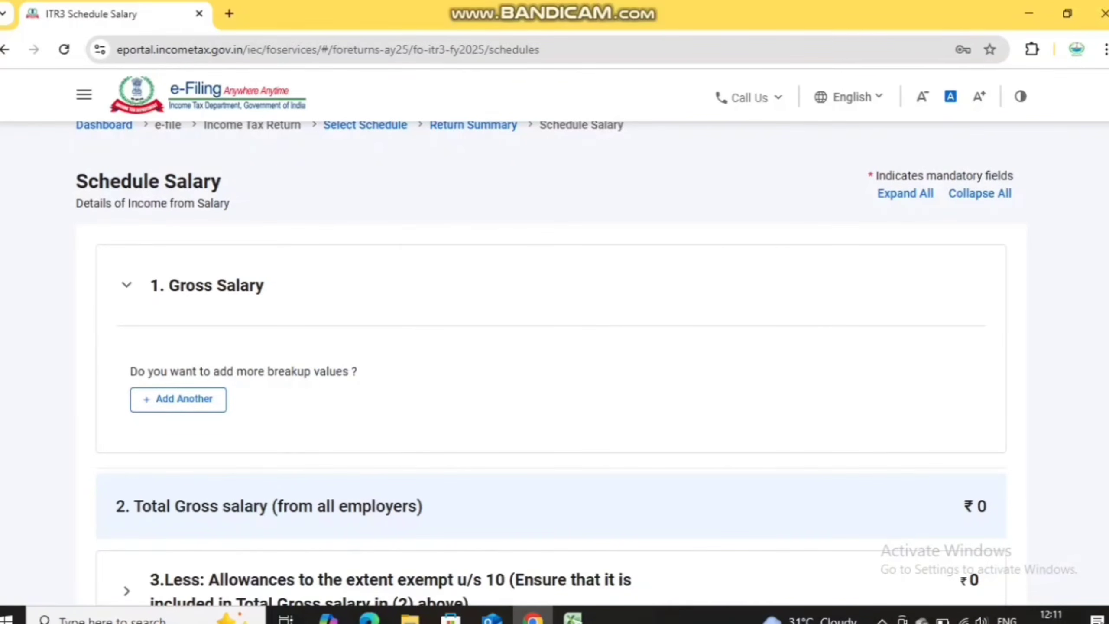
pyautogui.scroll(-5, 551, 350)
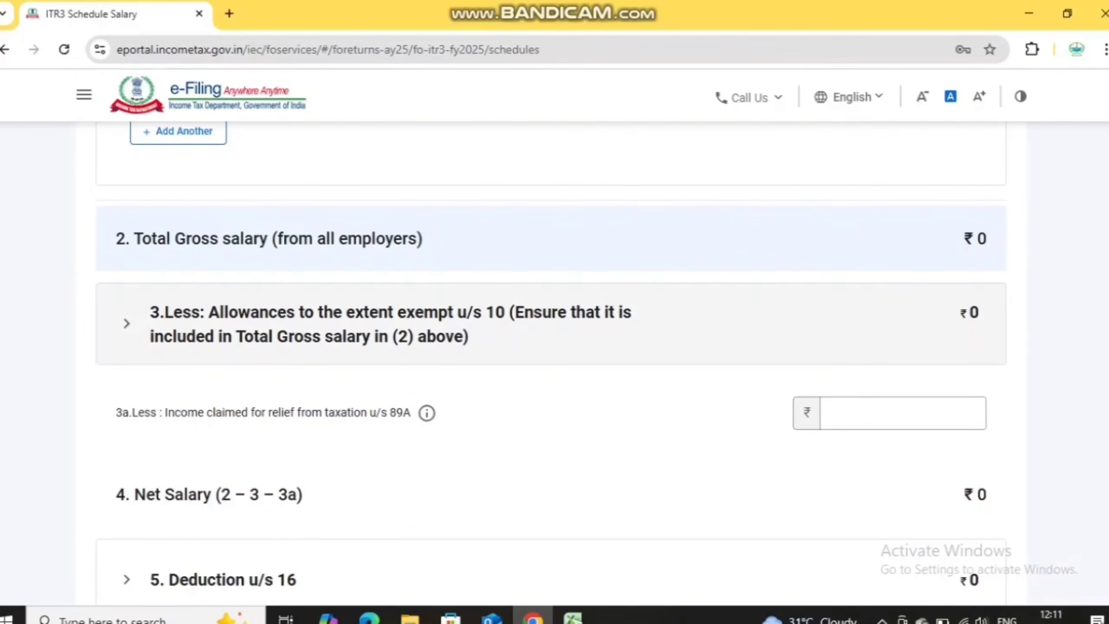
# Step: Open a new entry under 3. Allowances exempt u/s 10 and view its nature options, leaving the rest of Schedule Salary unfilled
pyautogui.click(551, 323)
pyautogui.scroll(-4, 551, 350)
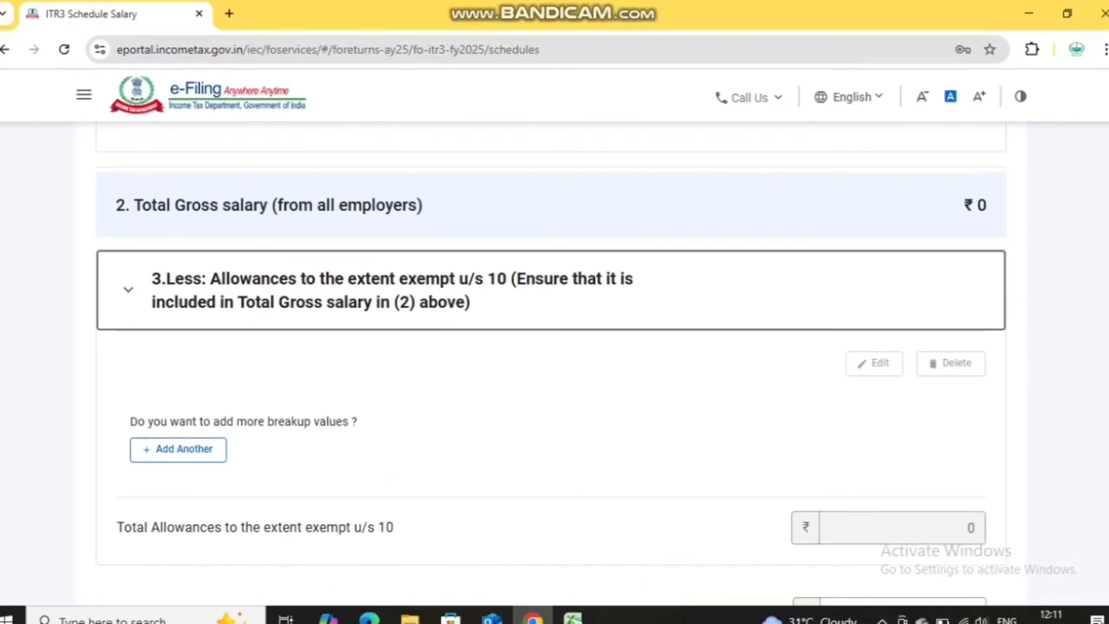
pyautogui.click(179, 282)
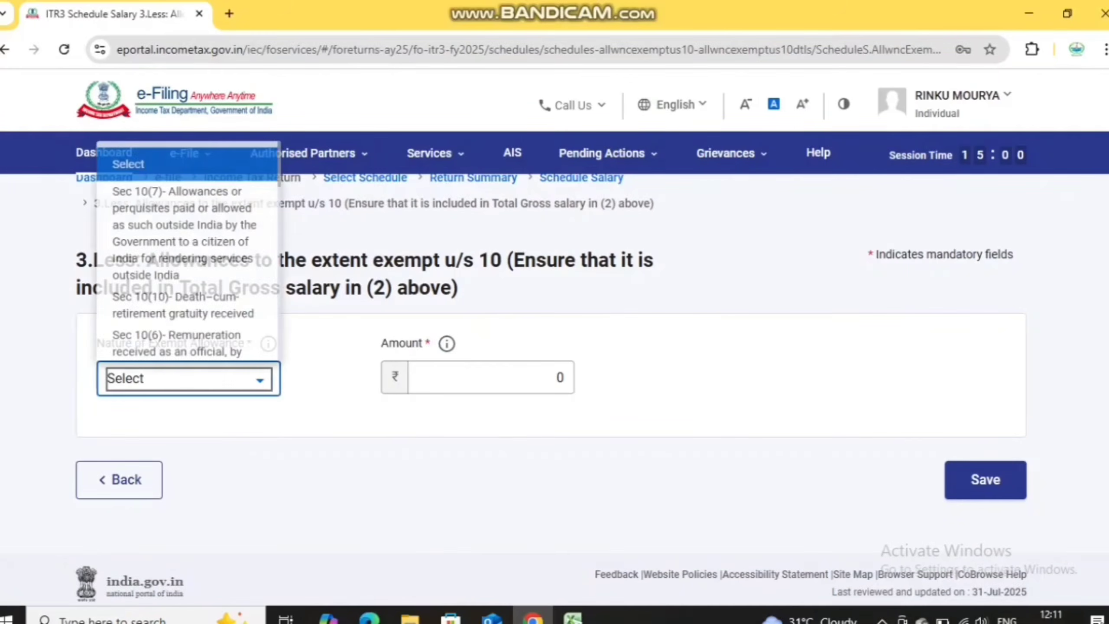
pyautogui.click(187, 378)
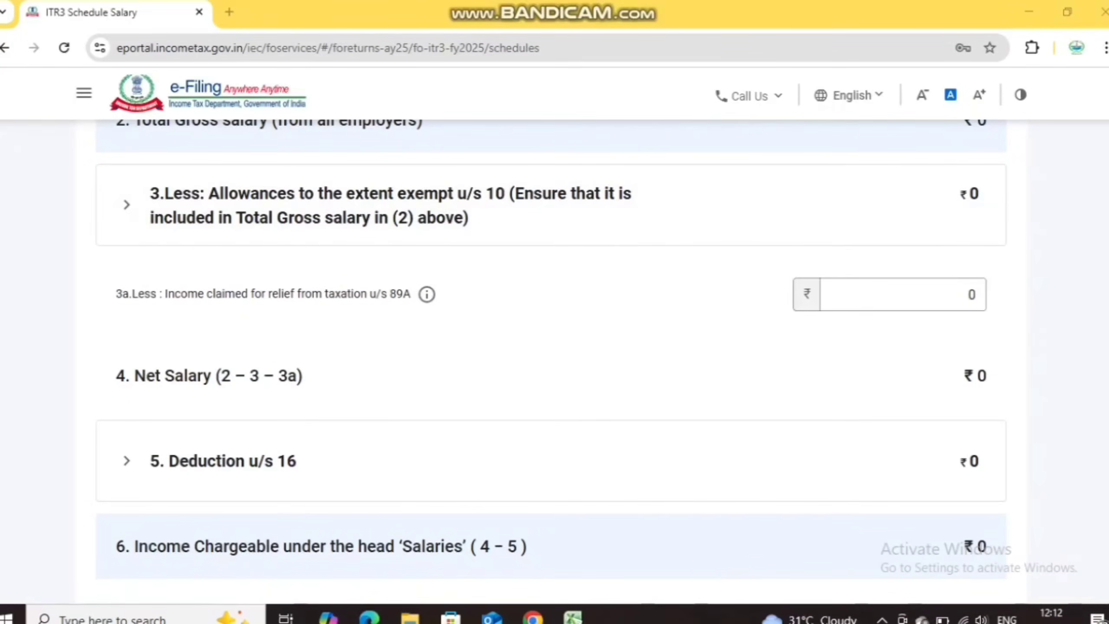
pyautogui.scroll(-5, 555, 350)
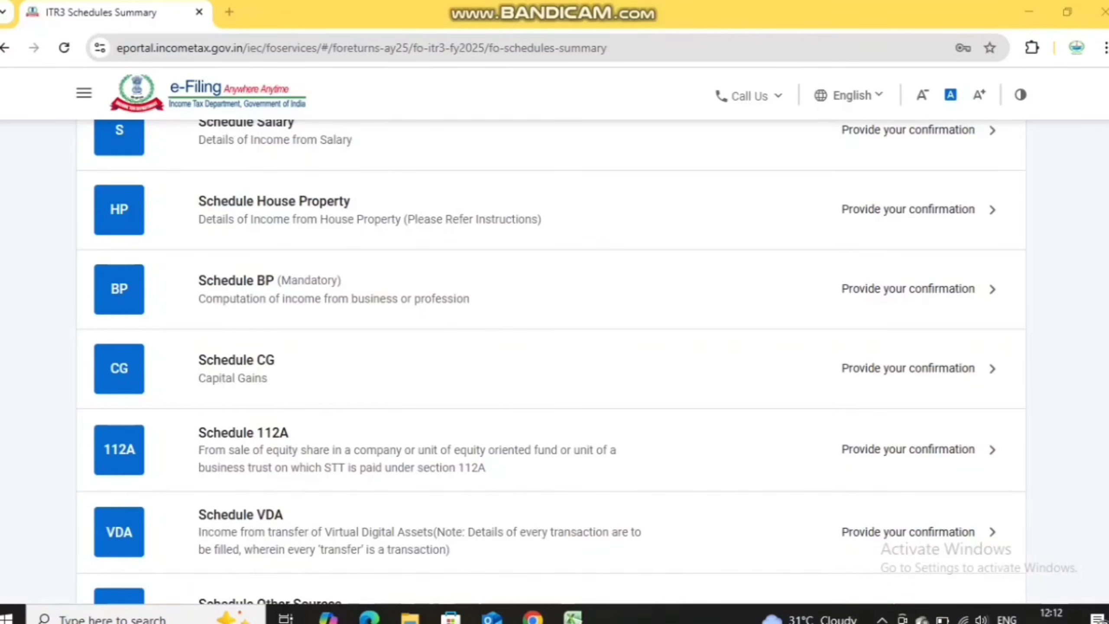
# Step: Open Schedule House Property and open the listed property under 1. House Property for editing
pyautogui.click(908, 210)
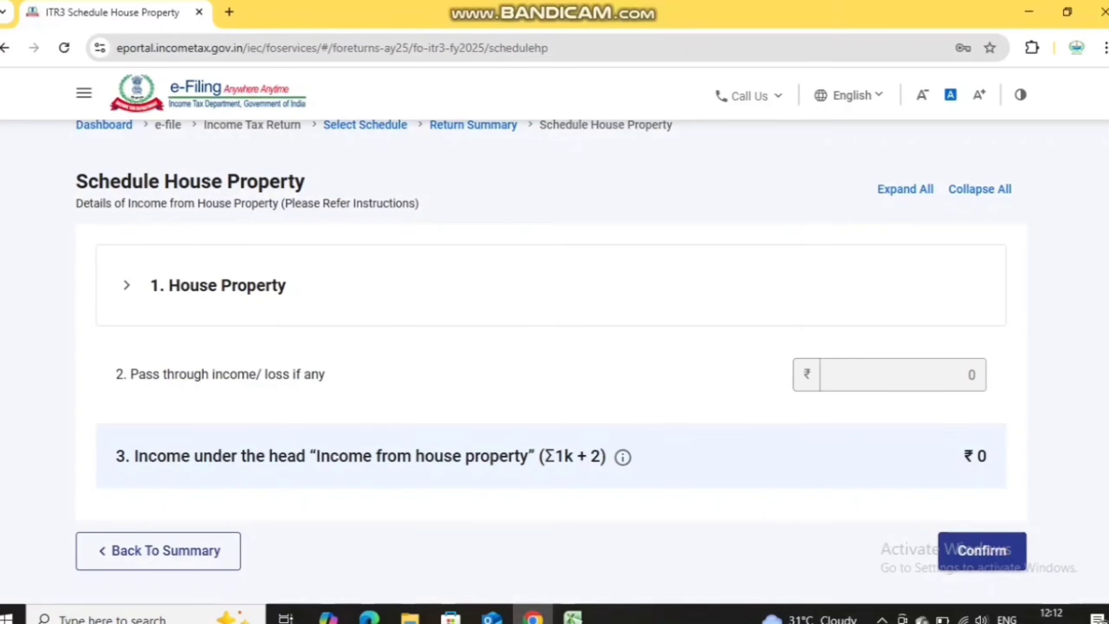
pyautogui.click(127, 285)
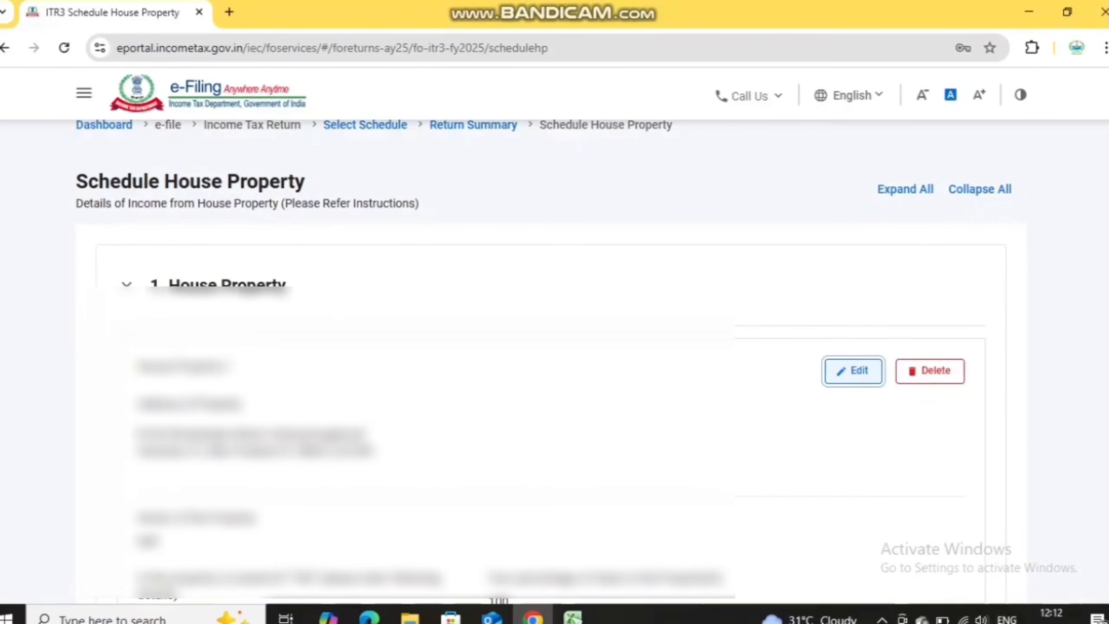
pyautogui.click(853, 371)
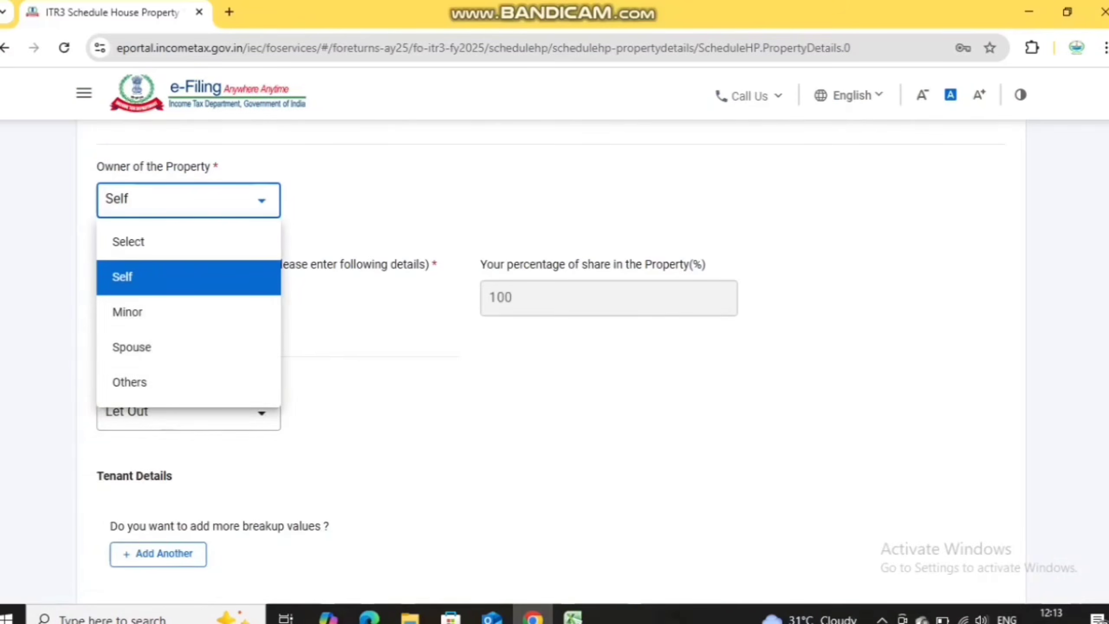
# Step: View the owner and co-ownership options of the property, keeping Self as owner and NO for co-owned
pyautogui.press('Return')
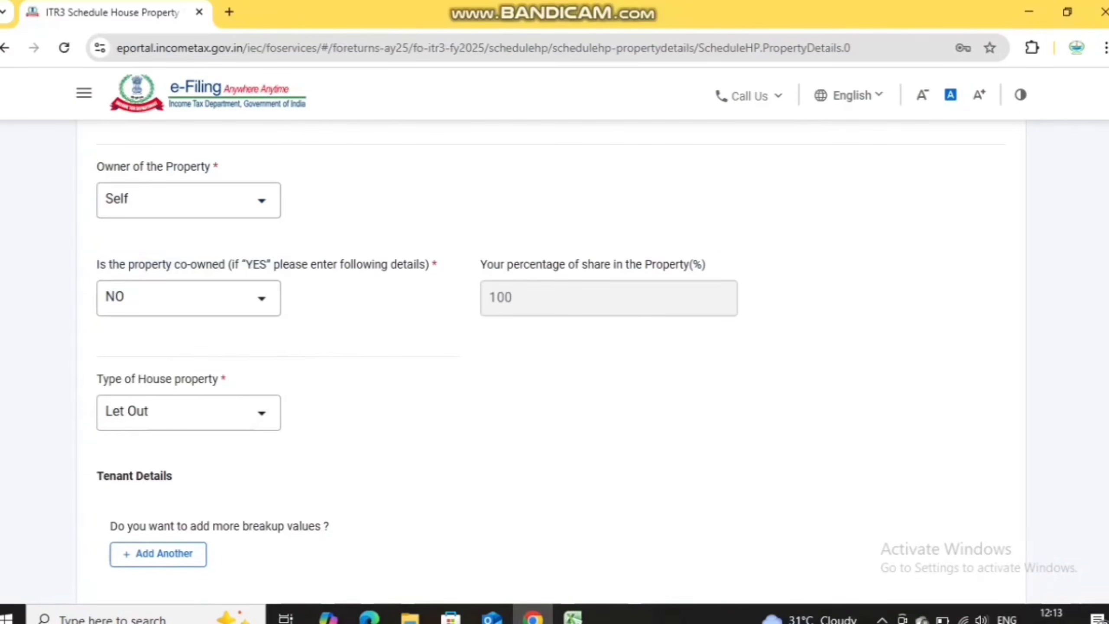
pyautogui.click(188, 200)
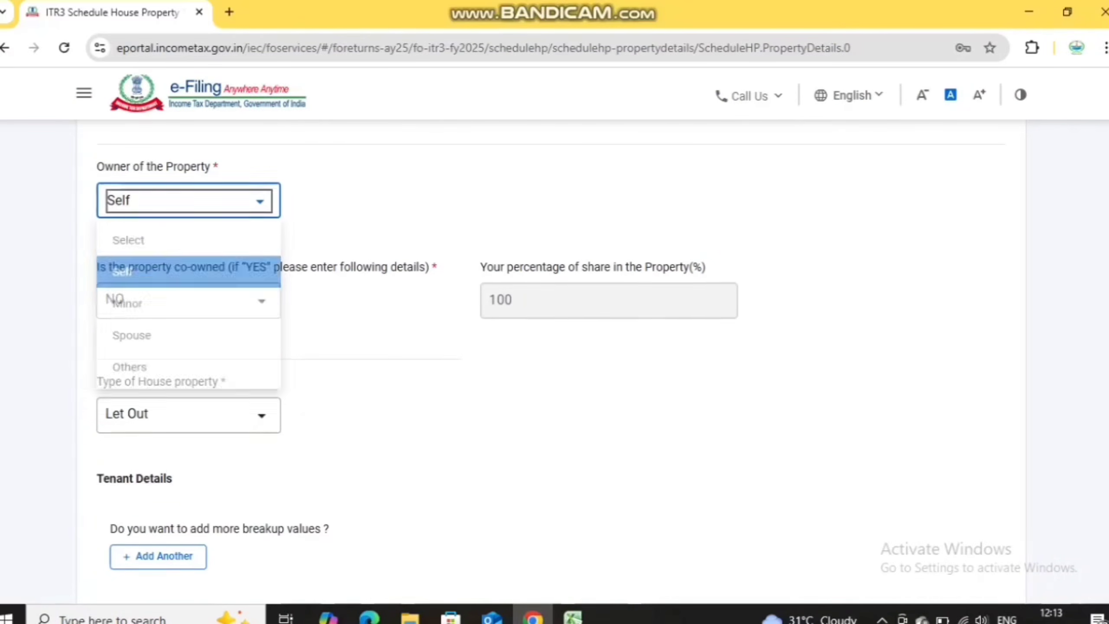
pyautogui.click(184, 278)
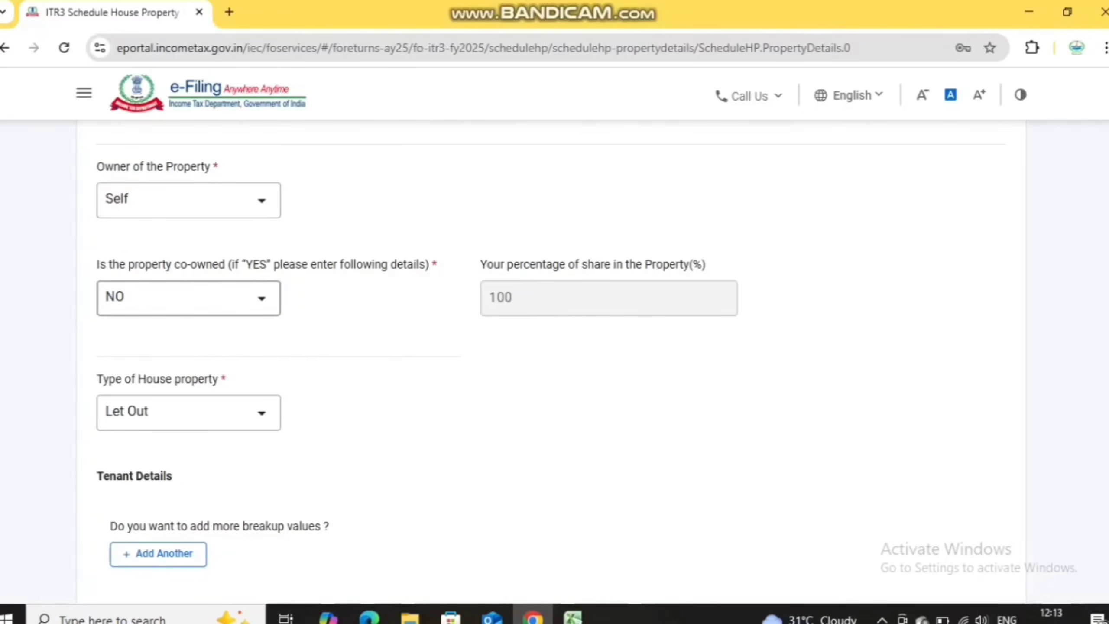
pyautogui.click(188, 298)
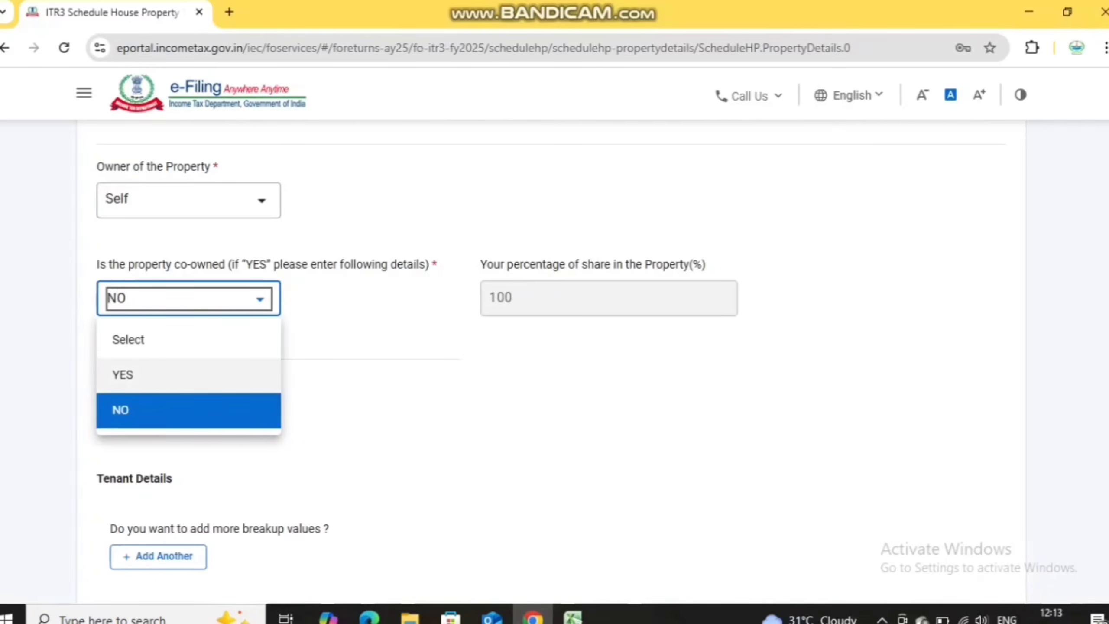
pyautogui.click(189, 410)
# Step: Examine the let-out property's fields, from tenant details and gross rent down to income from house property
pyautogui.scroll(-4, 551, 360)
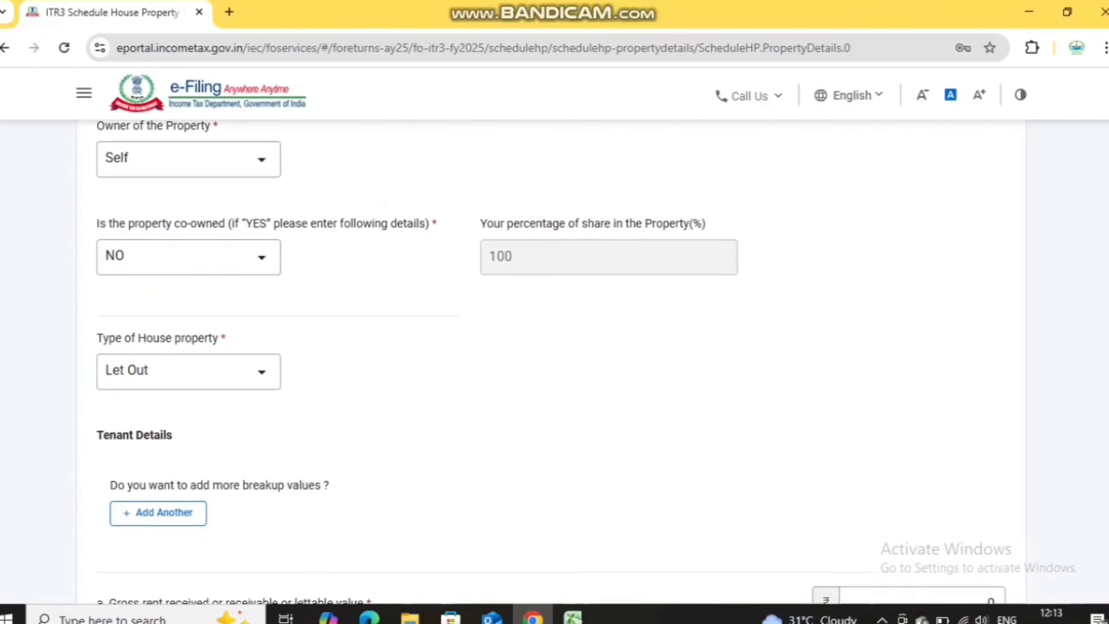
pyautogui.scroll(2, 551, 360)
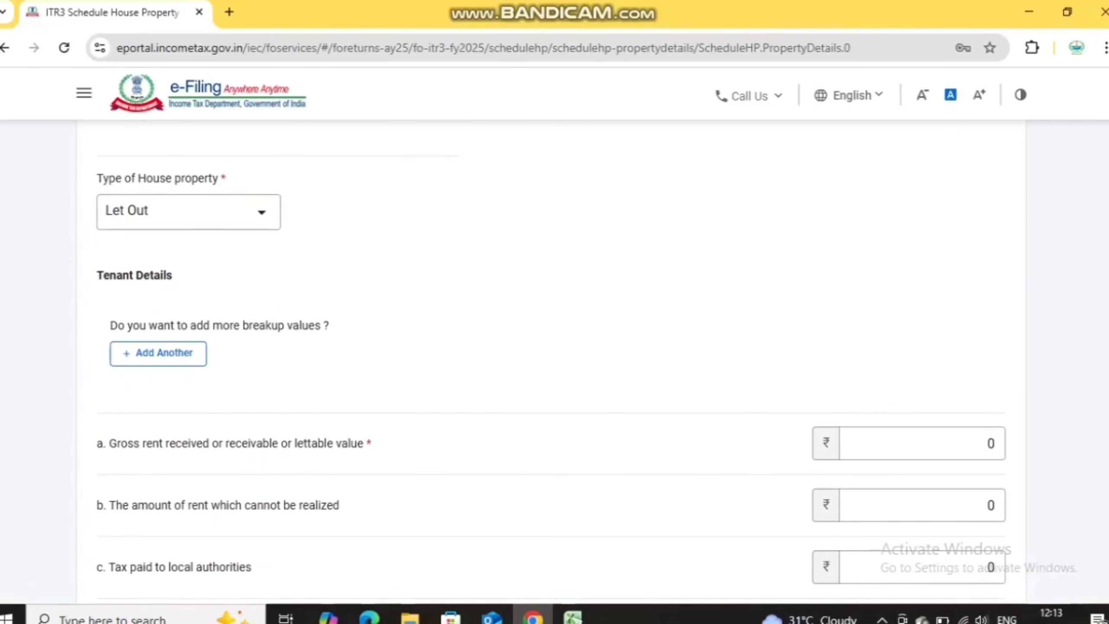
pyautogui.scroll(-5, 551, 362)
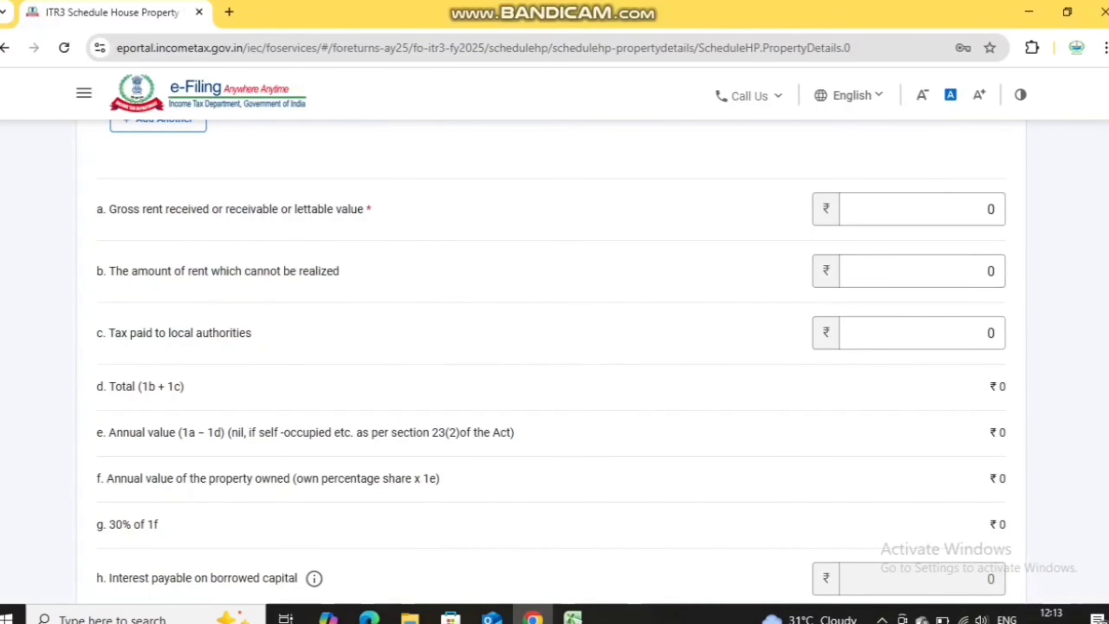
pyautogui.scroll(-5, 551, 362)
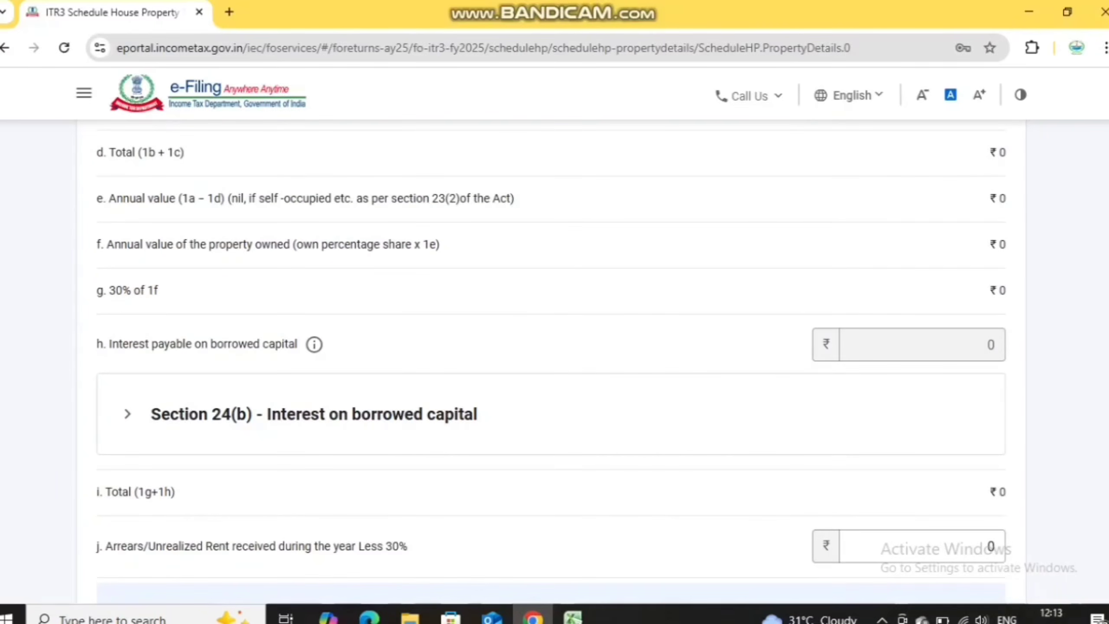
pyautogui.scroll(-5, 551, 362)
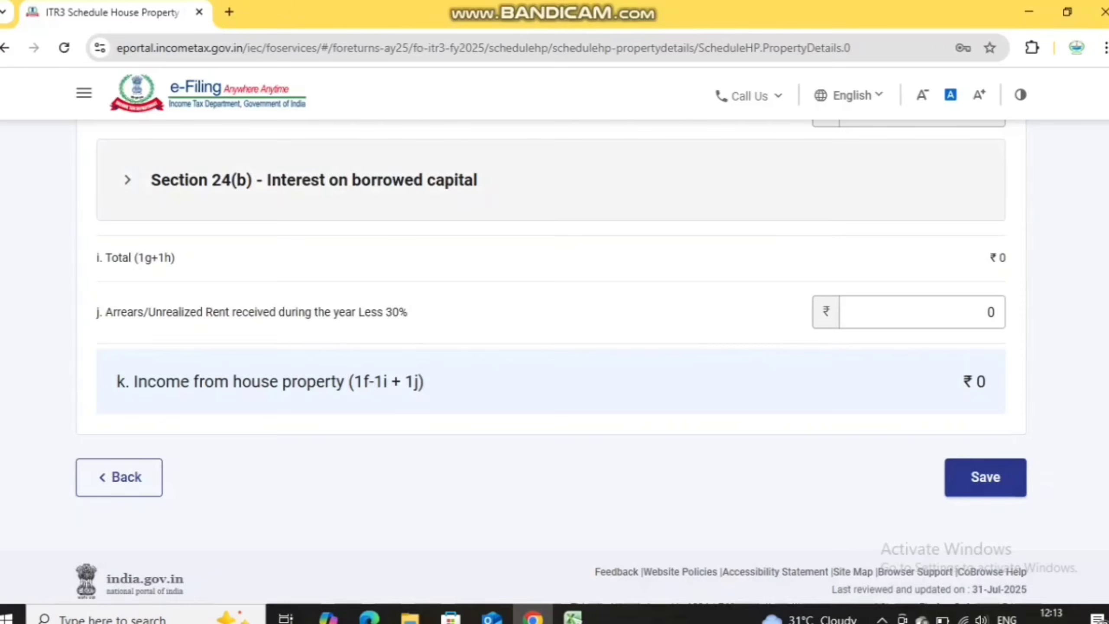
# Step: Try Other than Bank as the loan source under Section 24(b) - Interest on borrowed capital, and collapse the section
pyautogui.click(127, 180)
pyautogui.click(178, 327)
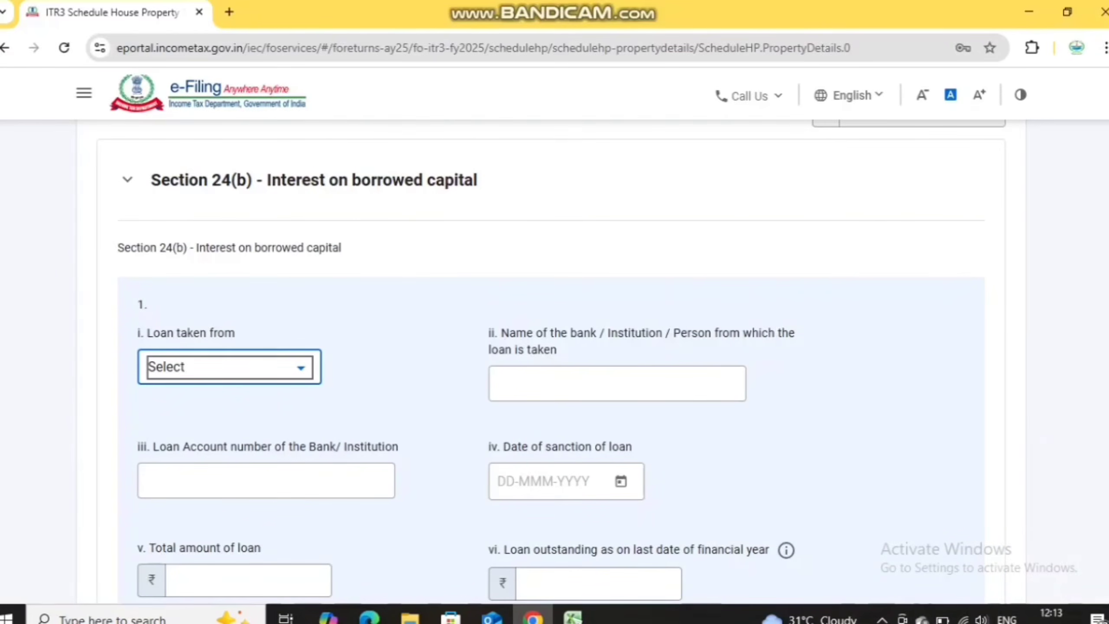
pyautogui.press('Down')
pyautogui.press('Down')
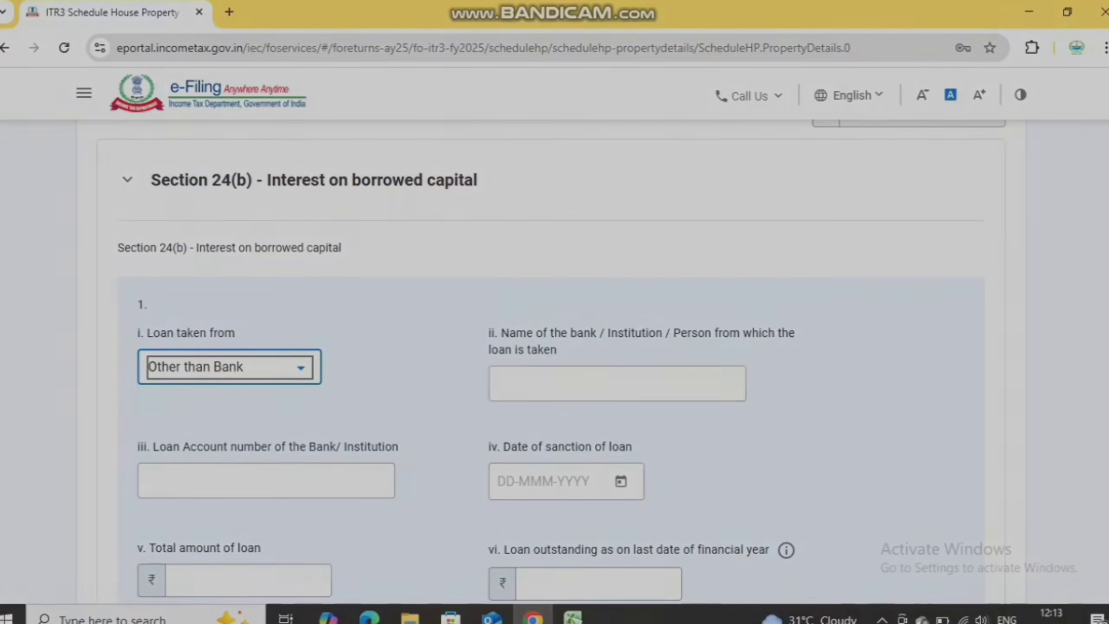
pyautogui.click(127, 179)
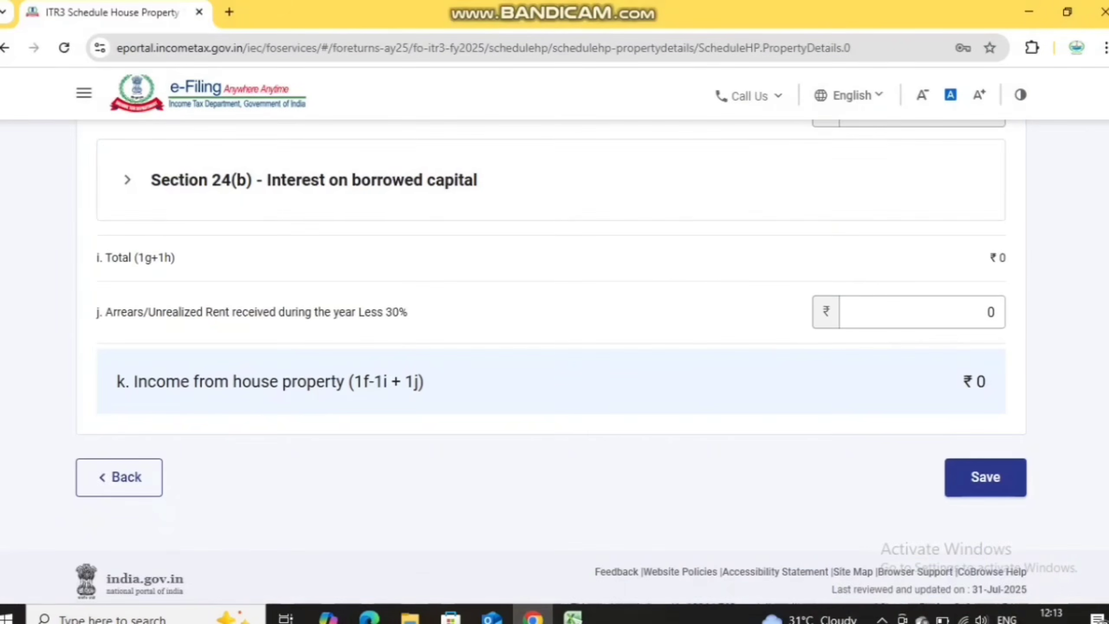
# Step: Go through the business income items A to E in Schedule BP and confirm the schedule
pyautogui.scroll(-1, 551, 306)
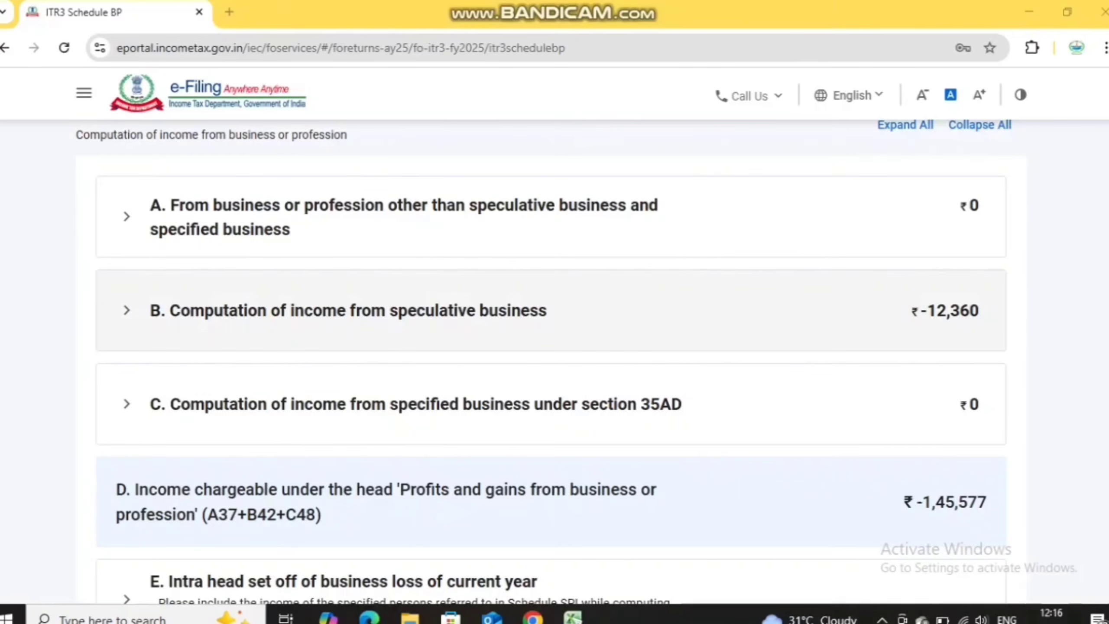
pyautogui.scroll(-4, 550, 362)
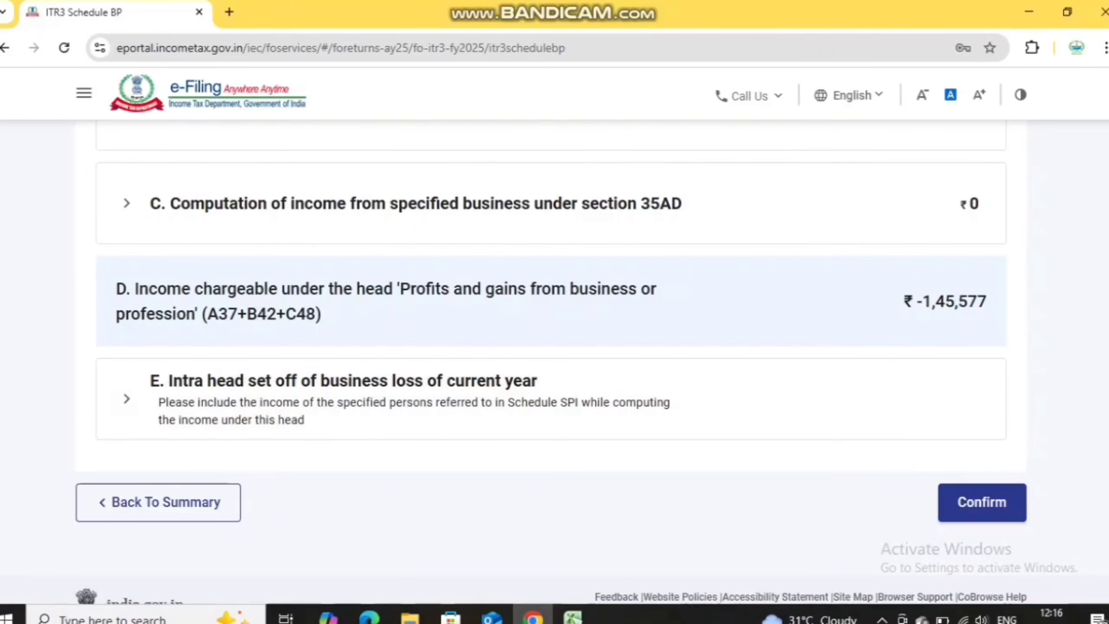
pyautogui.click(982, 502)
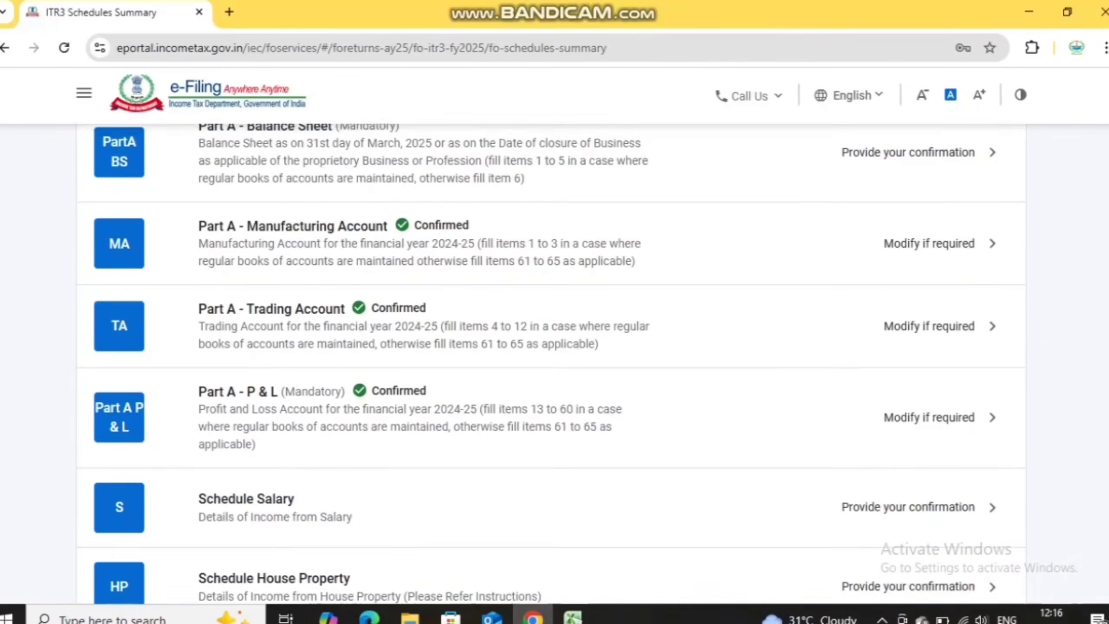
# Step: Open Schedule CG, dismiss the section 234C interest notice and return to the capital gain sections at its start
pyautogui.scroll(-6, 550, 362)
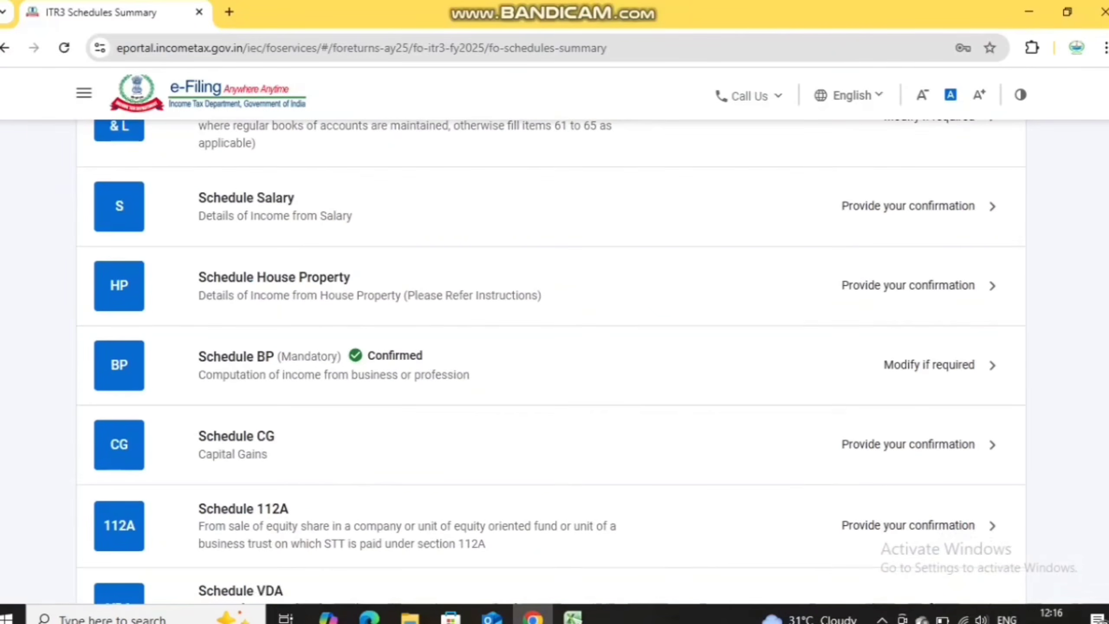
pyautogui.scroll(-4, 550, 363)
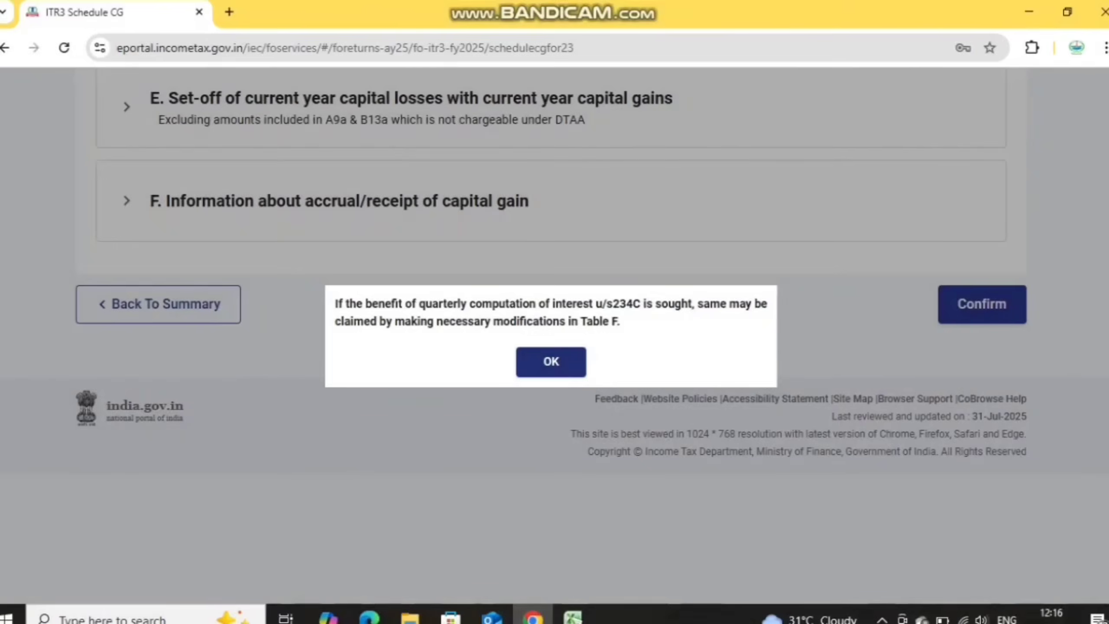
pyautogui.click(551, 362)
pyautogui.scroll(6, 551, 362)
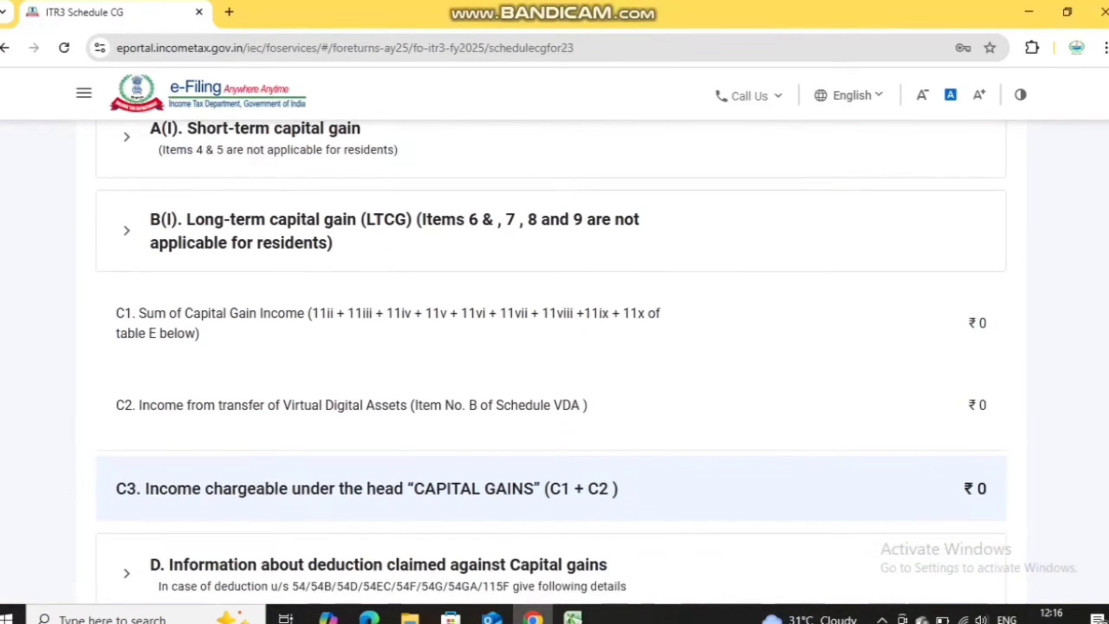
pyautogui.scroll(3, 551, 362)
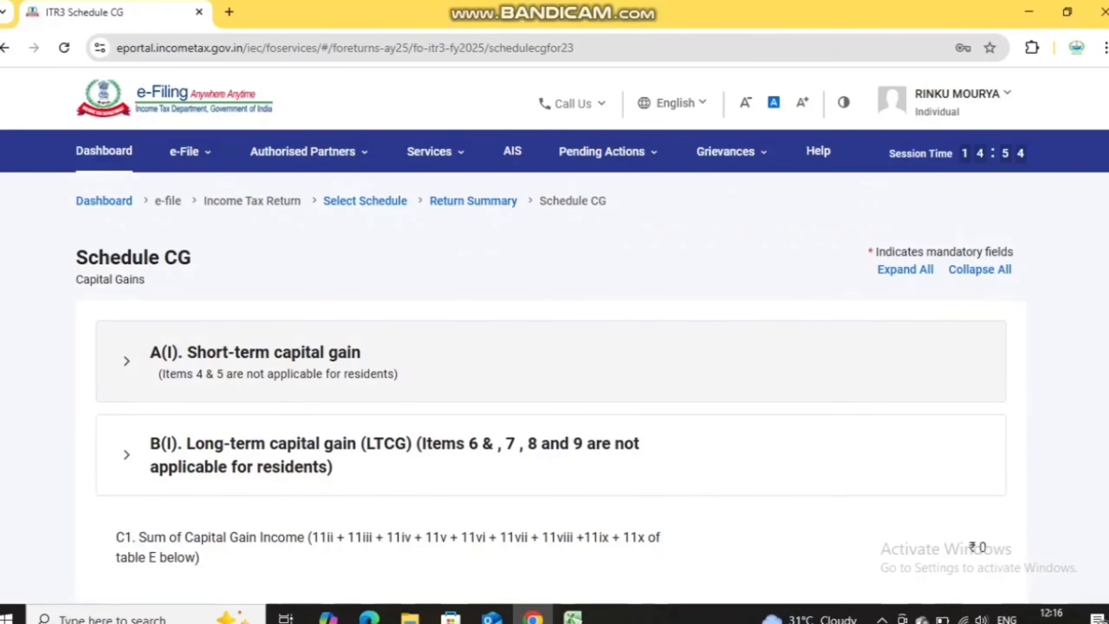
# Step: Add an entry under short-term capital gain item 3, sale of STT-paid equity shares or funds, with section 111A [for others]
pyautogui.click(280, 363)
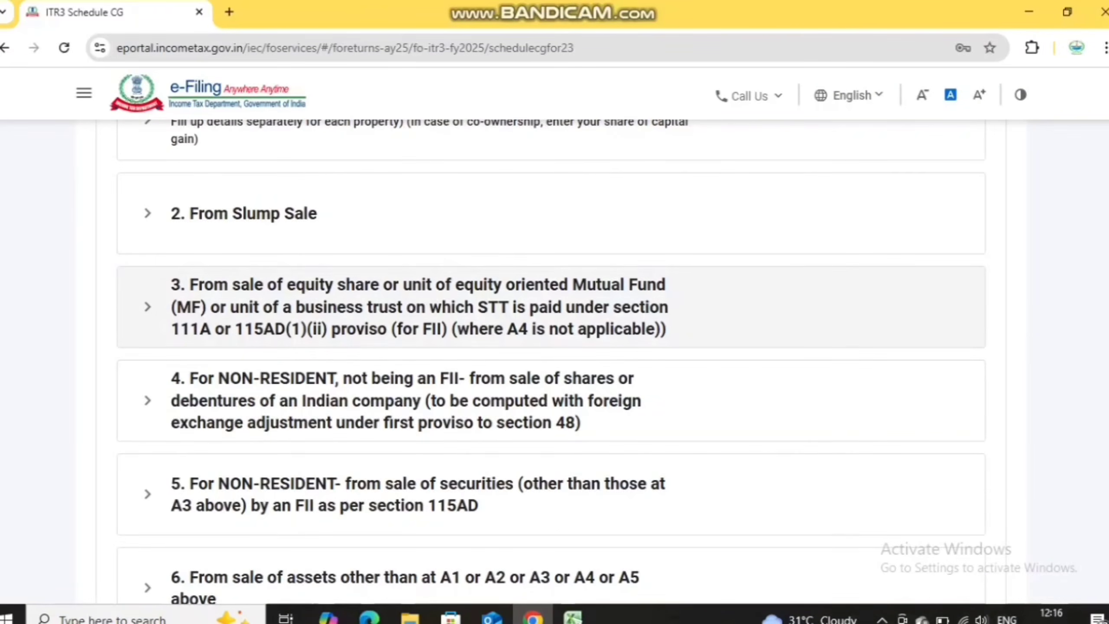
pyautogui.click(419, 307)
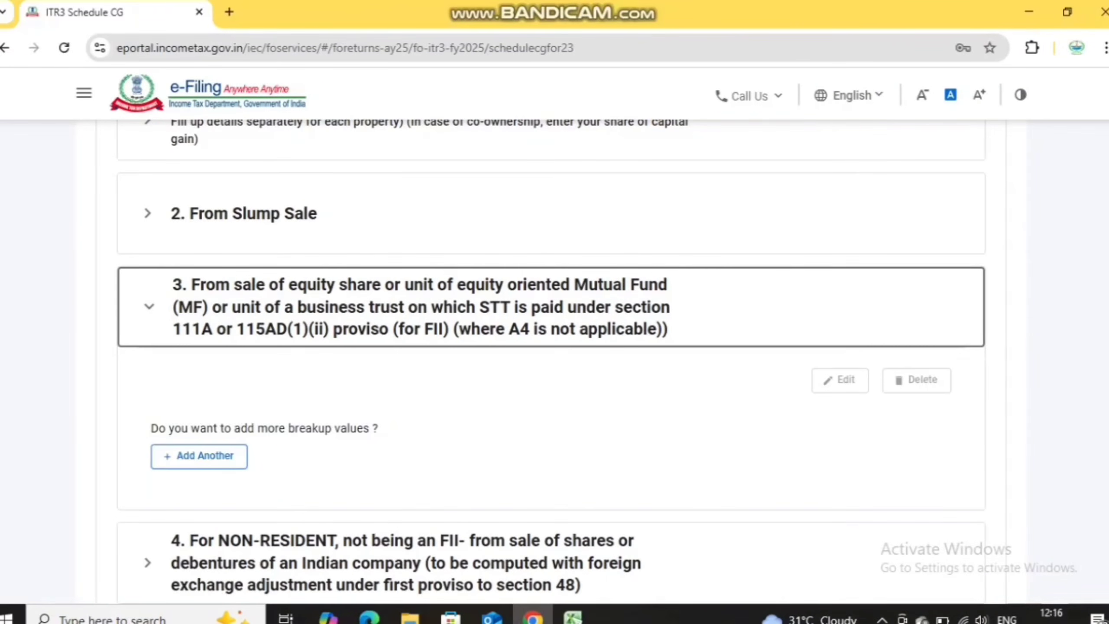
pyautogui.click(199, 456)
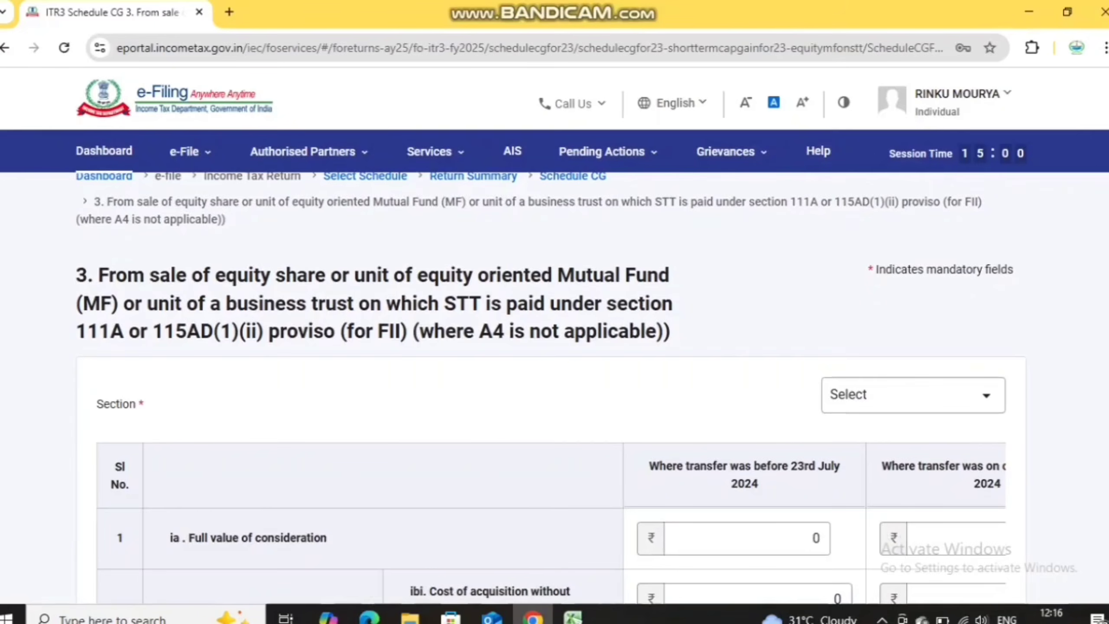
pyautogui.click(912, 395)
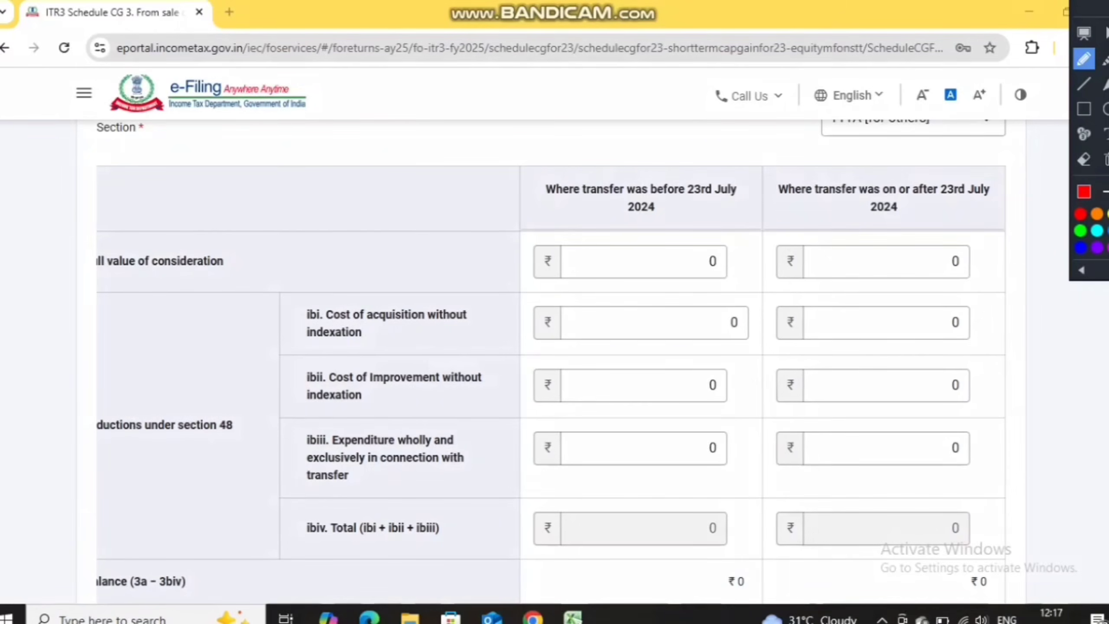
pyautogui.moveTo(538, 199); pyautogui.dragTo(614, 199)
pyautogui.moveTo(686, 223); pyautogui.dragTo(740, 201)
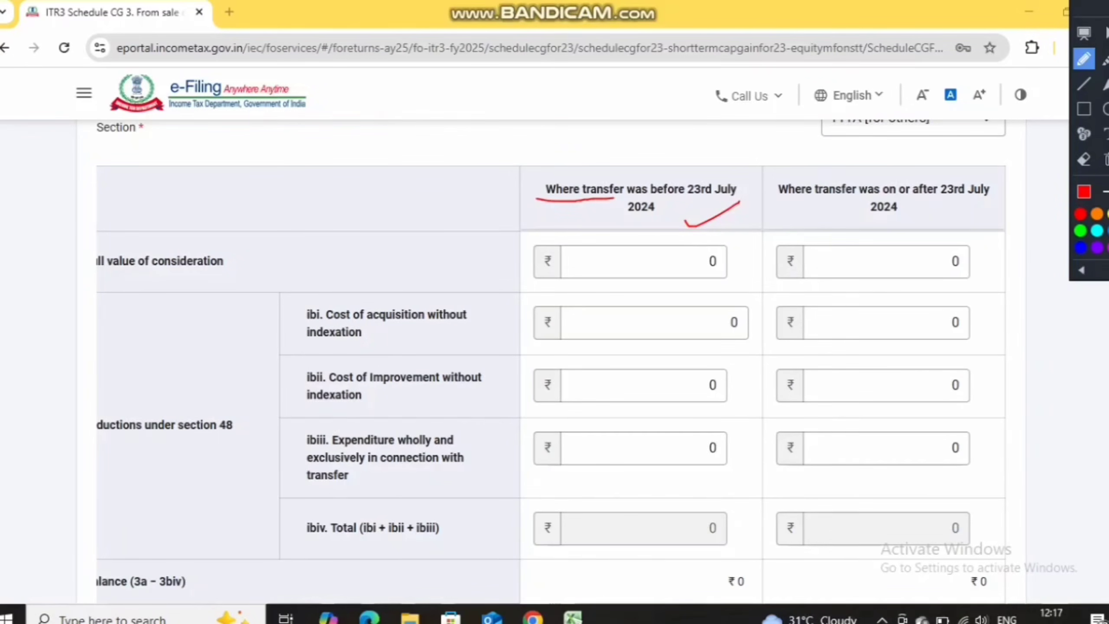
pyautogui.moveTo(796, 222); pyautogui.dragTo(946, 226)
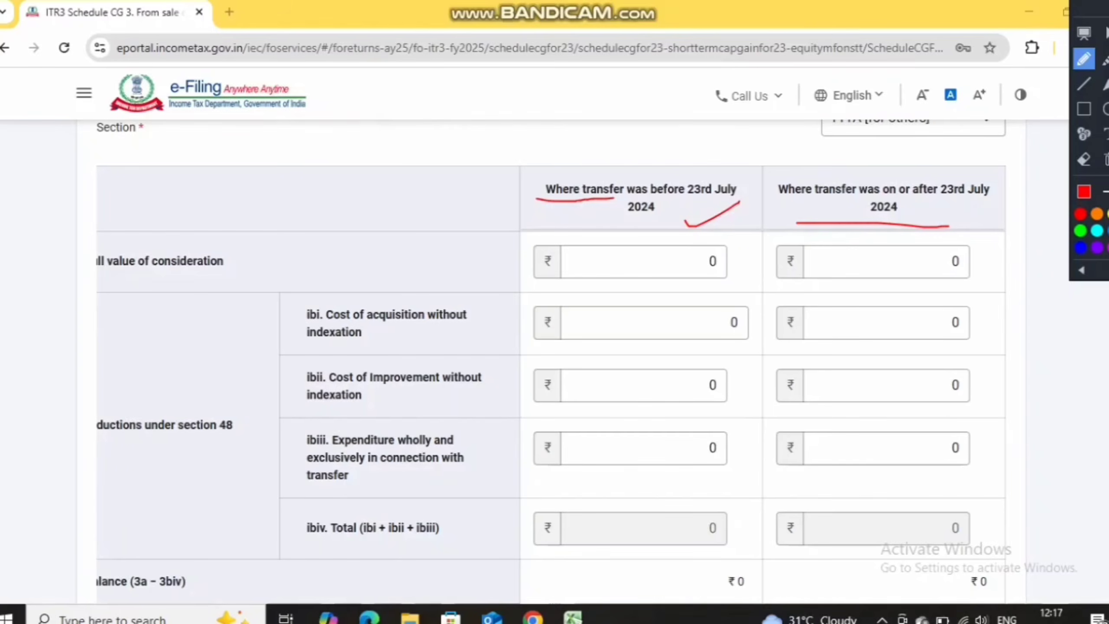
# Step: Switch to the stocks P&L report in Excel and bring up its realised trades for review
pyautogui.hotkey('alt', 'Tab')
pyautogui.hotkey('alt', 'Tab')
pyautogui.hotkey('alt', 'Tab')
pyautogui.hotkey('alt', 'Tab')
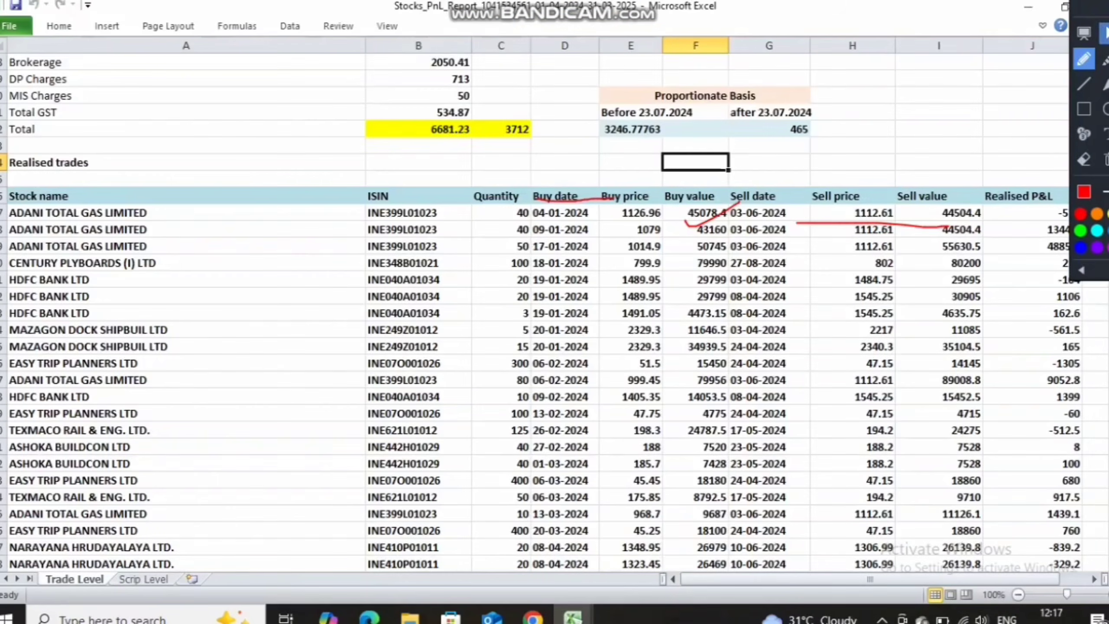
pyautogui.click(1107, 8)
pyautogui.click(696, 162)
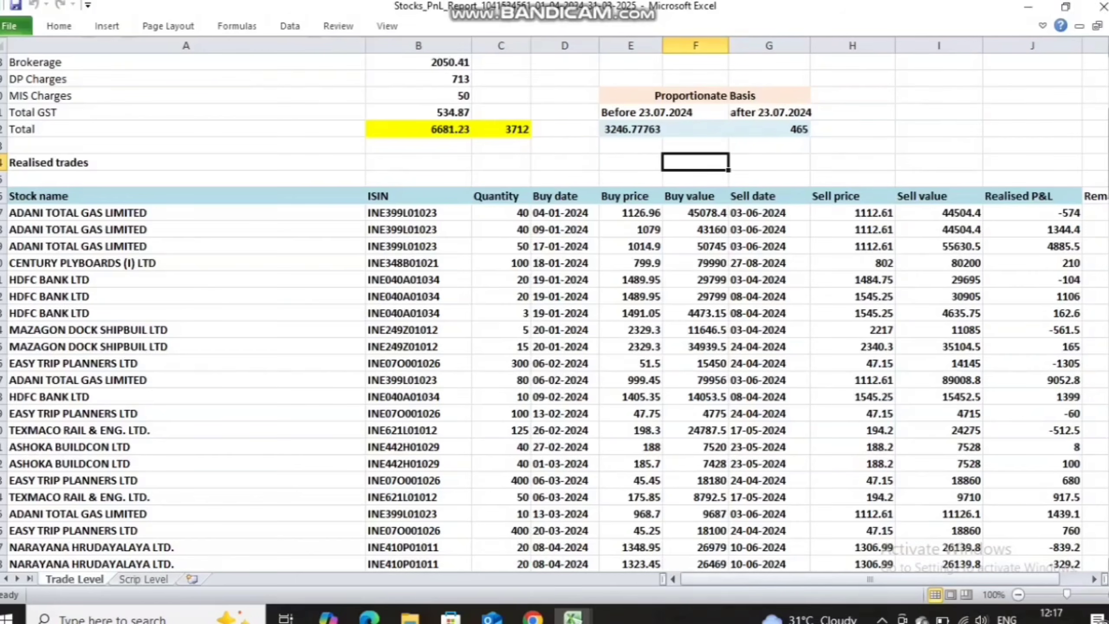
# Step: Examine the buy, sale and gain totals before and after 23.07.2024 beside the end of the realised trades
pyautogui.moveTo(1108, 186); pyautogui.dragTo(1108, 430)
pyautogui.click(853, 430)
pyautogui.press('Right')
pyautogui.press('Right')
pyautogui.press('Right')
pyautogui.press('Right')
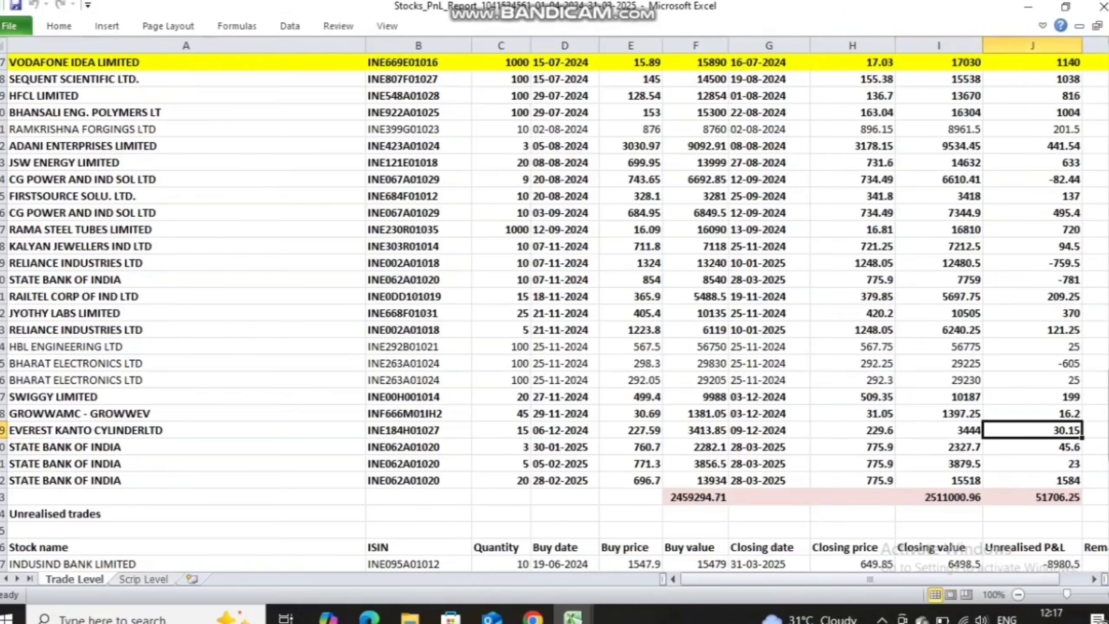
pyautogui.press('Up')
pyautogui.press('Up')
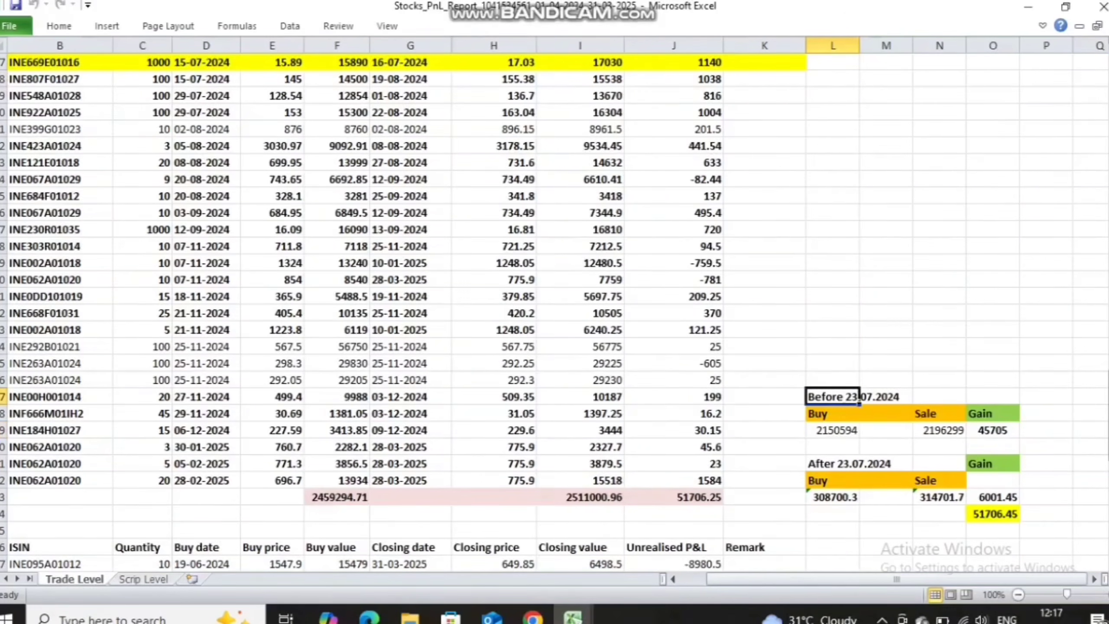
pyautogui.press('Down')
pyautogui.press('Down')
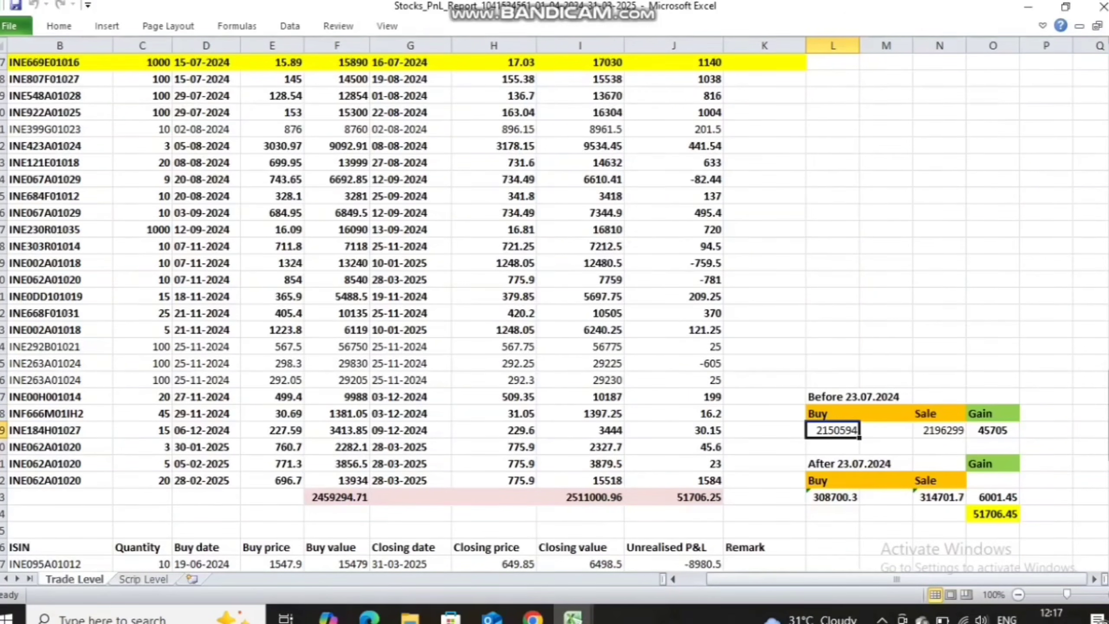
pyautogui.press('Right')
pyautogui.press('Right')
pyautogui.click(858, 463)
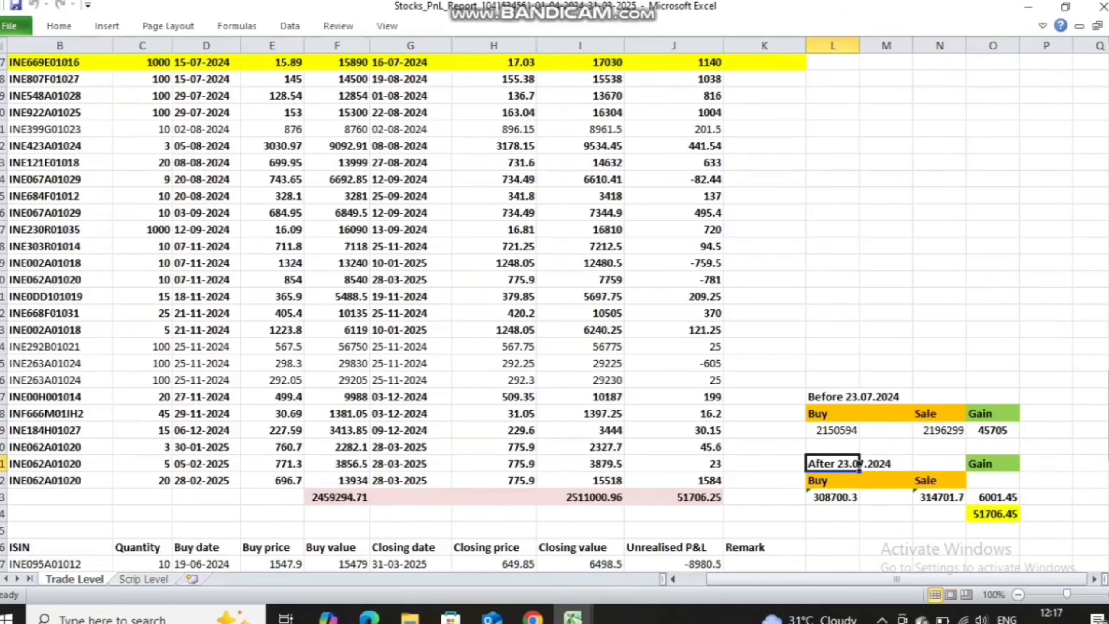
pyautogui.press('Down')
pyautogui.press('Down')
pyautogui.click(940, 497)
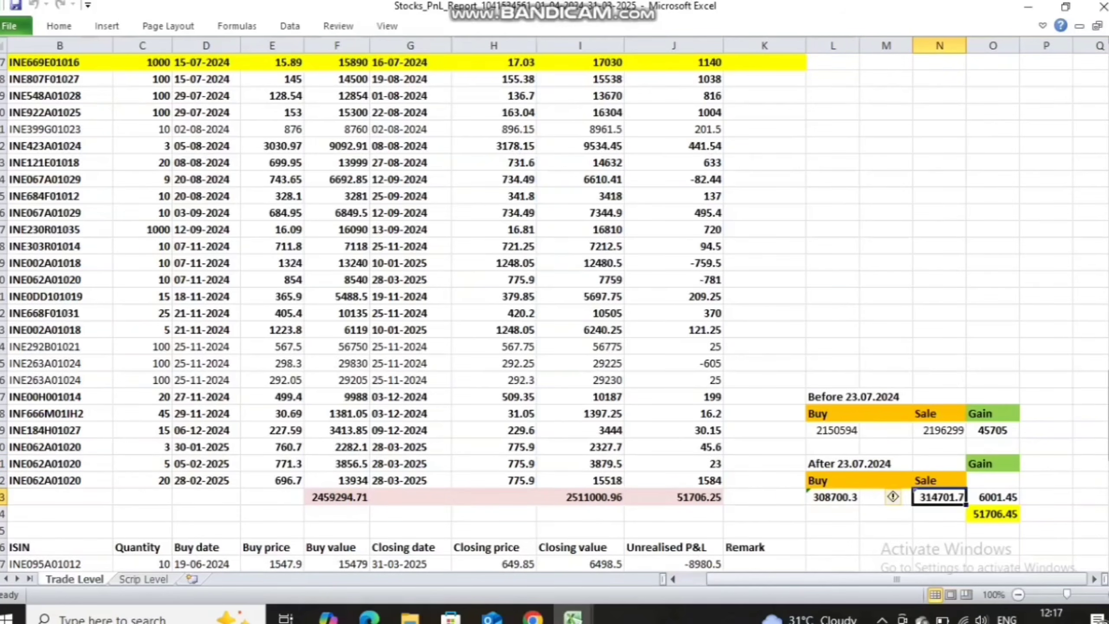
# Step: Examine the charges summary, including STT and the total, and its proportionate split before and after 23.07.2024
pyautogui.scroll(15, 554, 306)
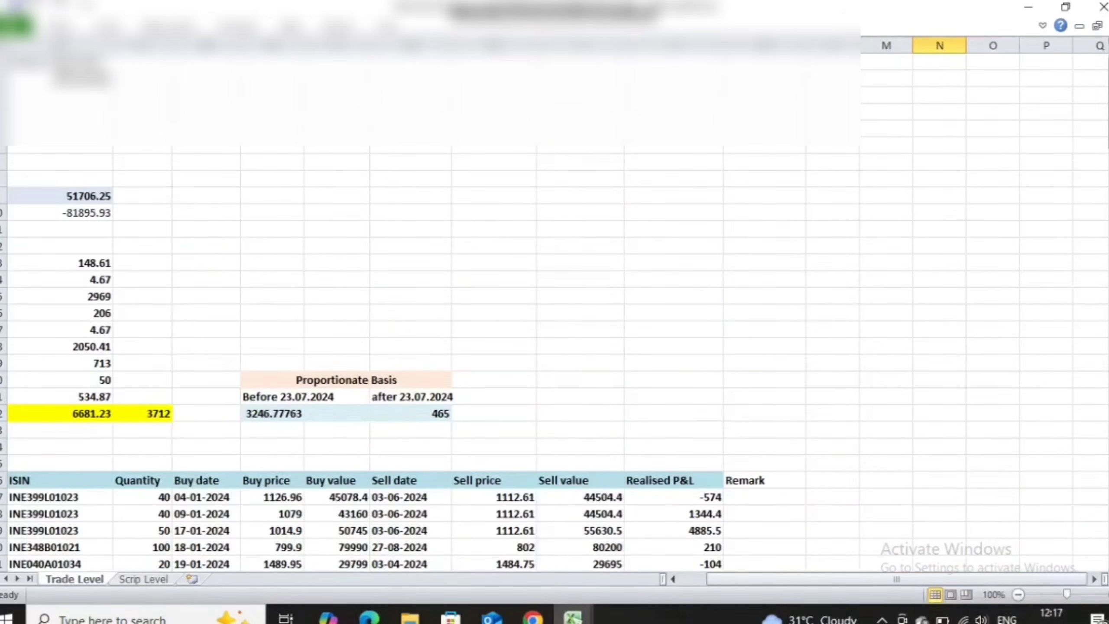
pyautogui.click(493, 279)
pyautogui.press('Left')
pyautogui.press('Left')
pyautogui.press('Left')
pyautogui.press('Left')
pyautogui.press('Left')
pyautogui.press('Left')
pyautogui.press('Left')
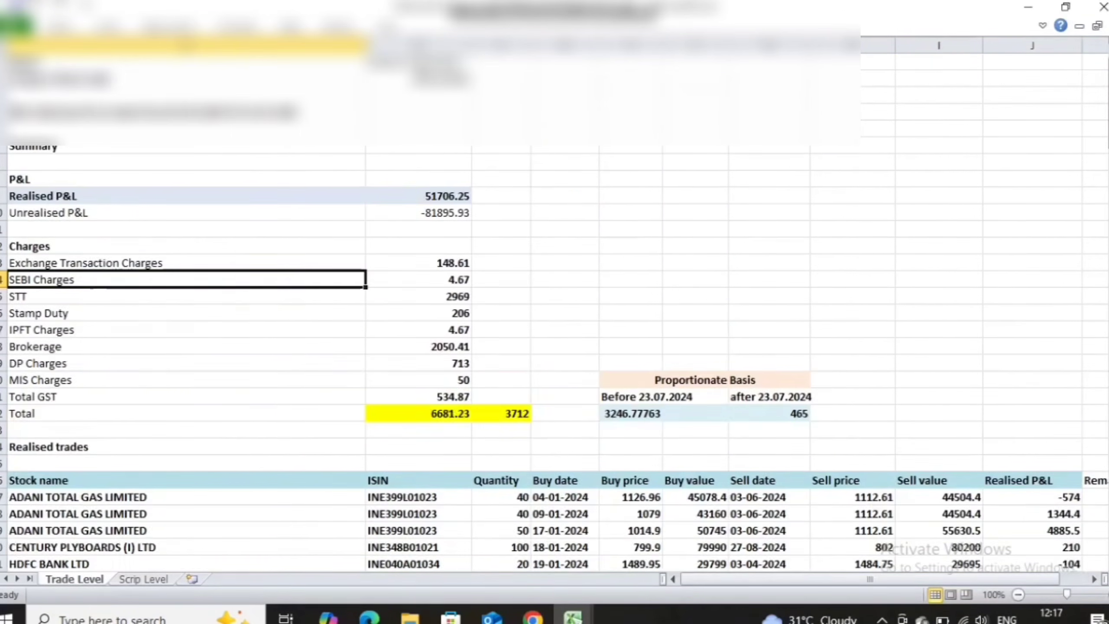
pyautogui.click(418, 413)
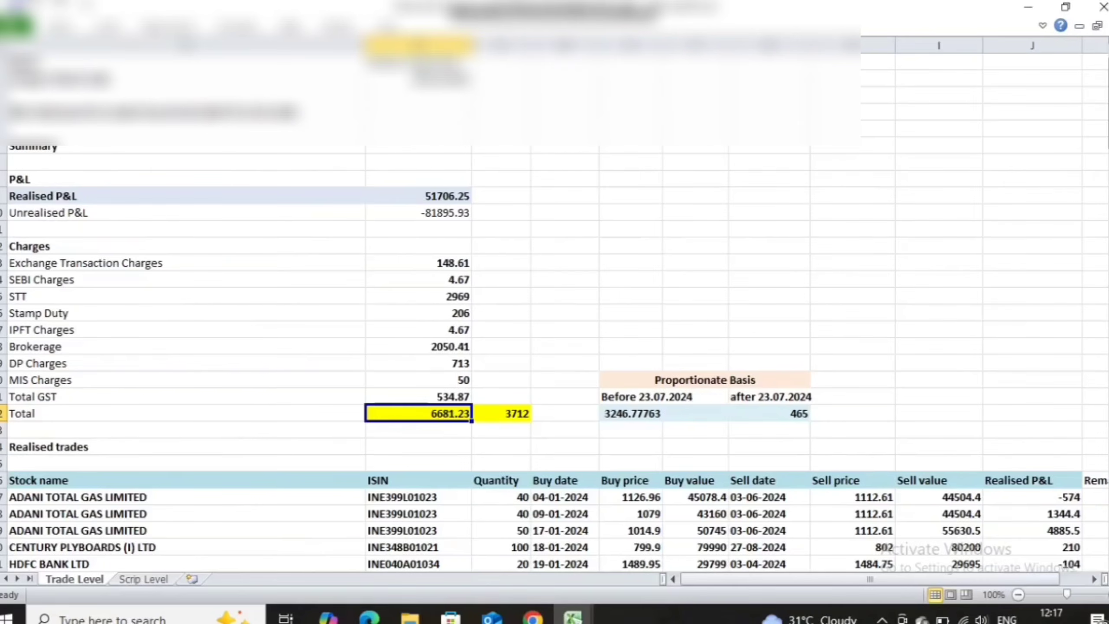
pyautogui.click(705, 380)
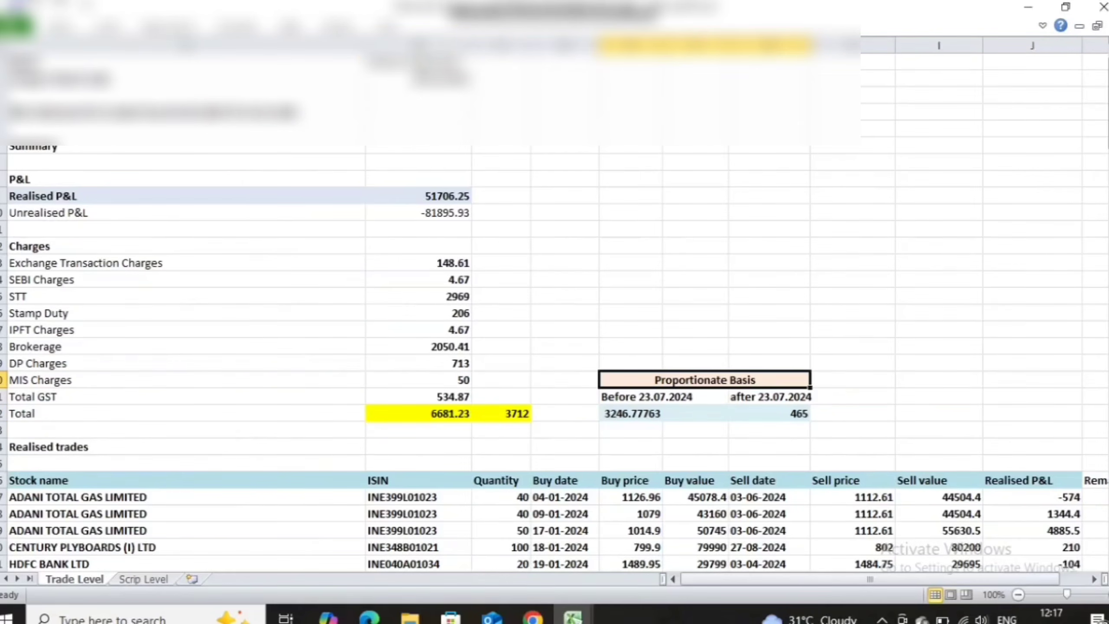
pyautogui.click(419, 296)
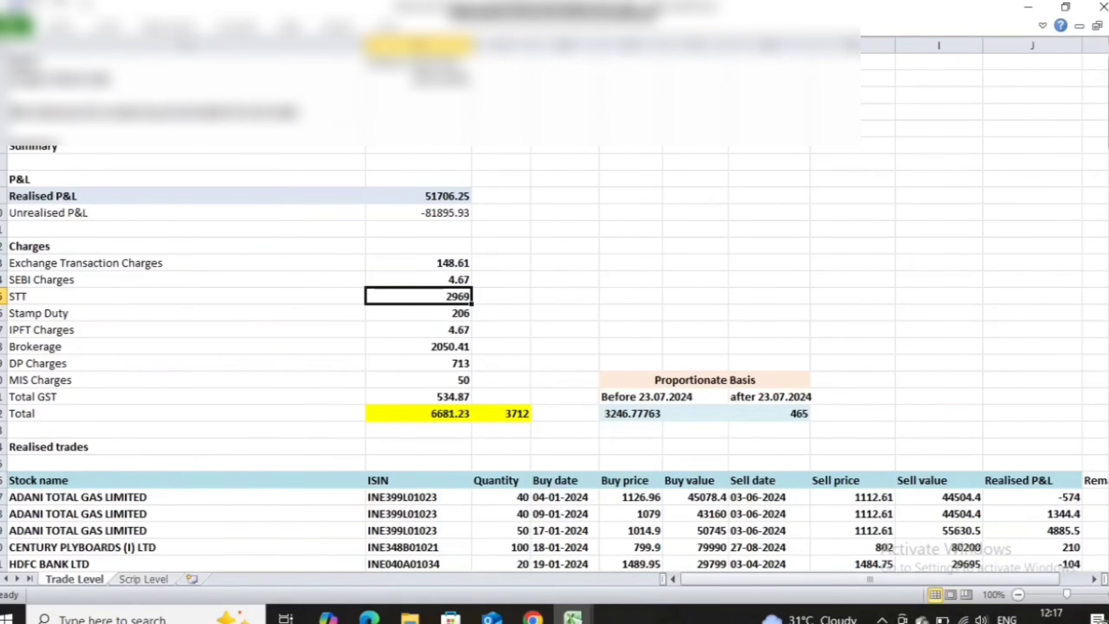
pyautogui.click(704, 380)
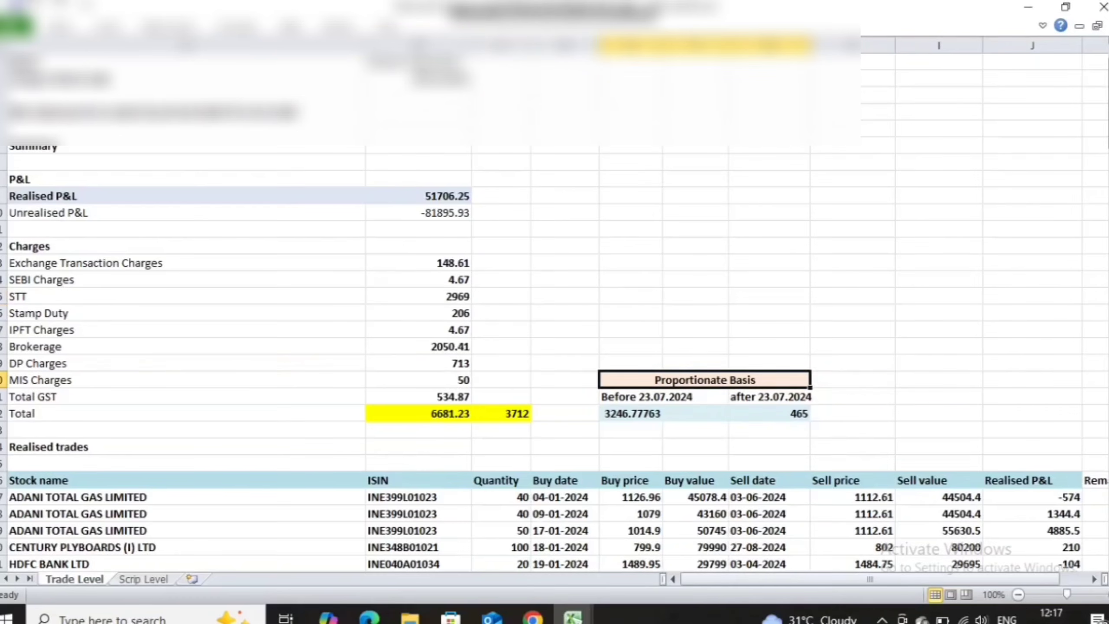
pyautogui.click(630, 413)
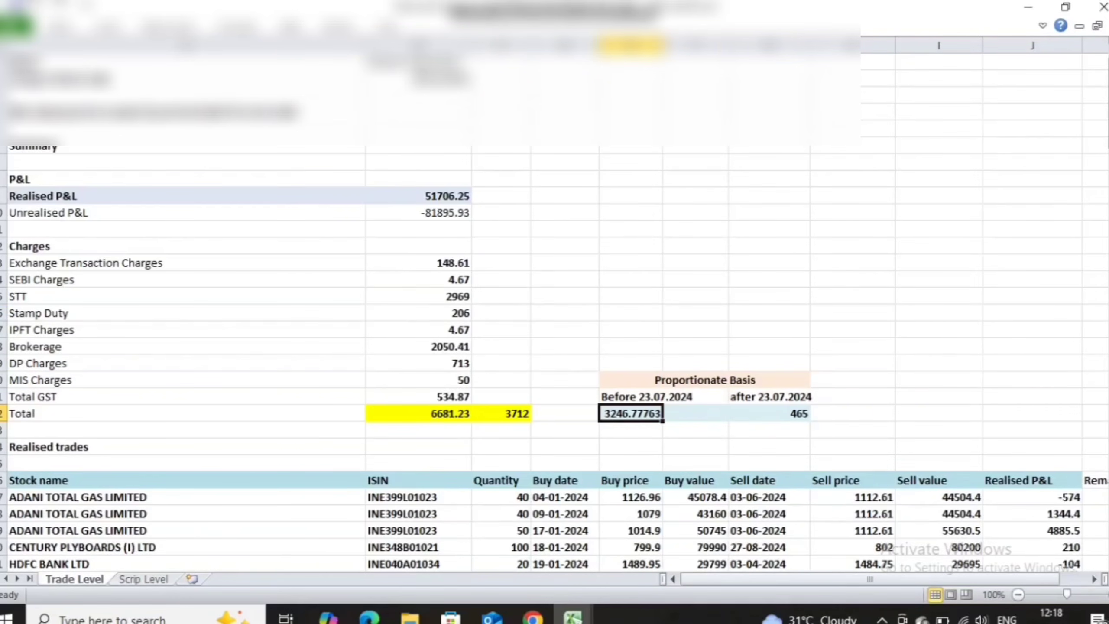
# Step: Return to the item 3 form in the browser and review the consideration, acquisition cost and expenditure fields for transfers before 23rd July 2024
pyautogui.hotkey('alt', 'Tab')
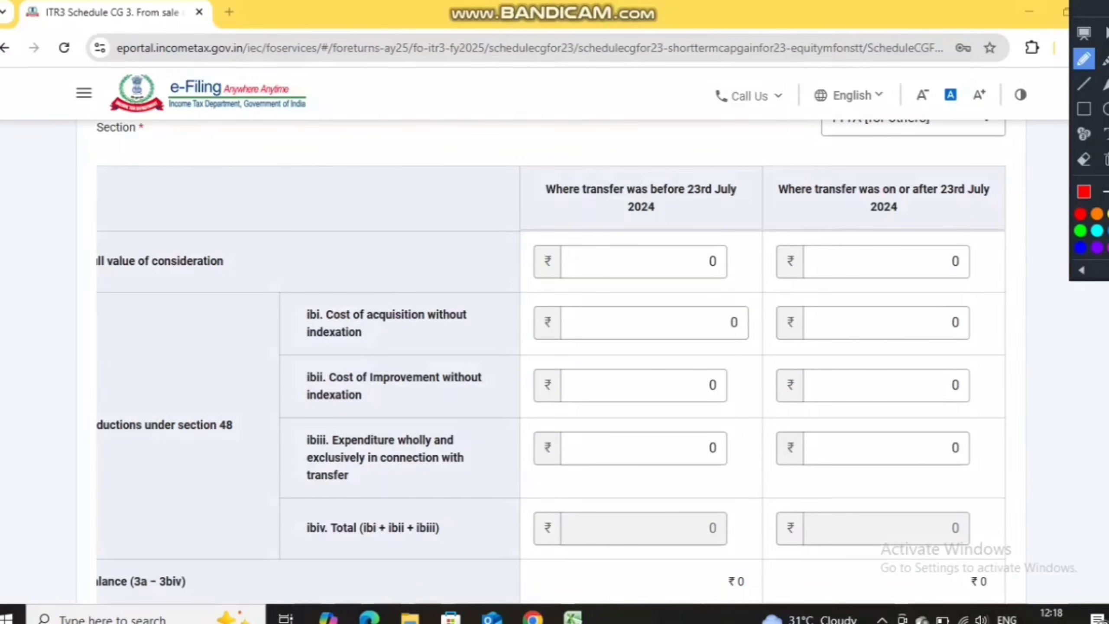
pyautogui.moveTo(703, 237); pyautogui.dragTo(741, 216)
pyautogui.moveTo(705, 311); pyautogui.dragTo(727, 310)
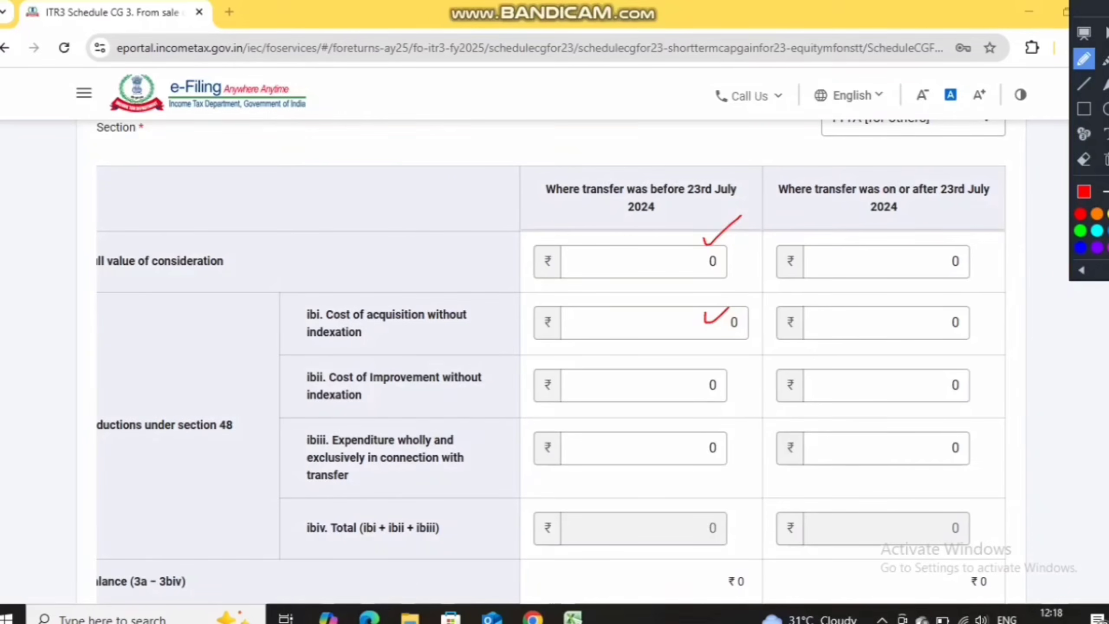
pyautogui.moveTo(738, 443)
pyautogui.mouseDown()
pyautogui.moveTo(735, 433)
pyautogui.moveTo(699, 461)
pyautogui.moveTo(735, 434)
pyautogui.mouseUp()
pyautogui.click(1106, 8)
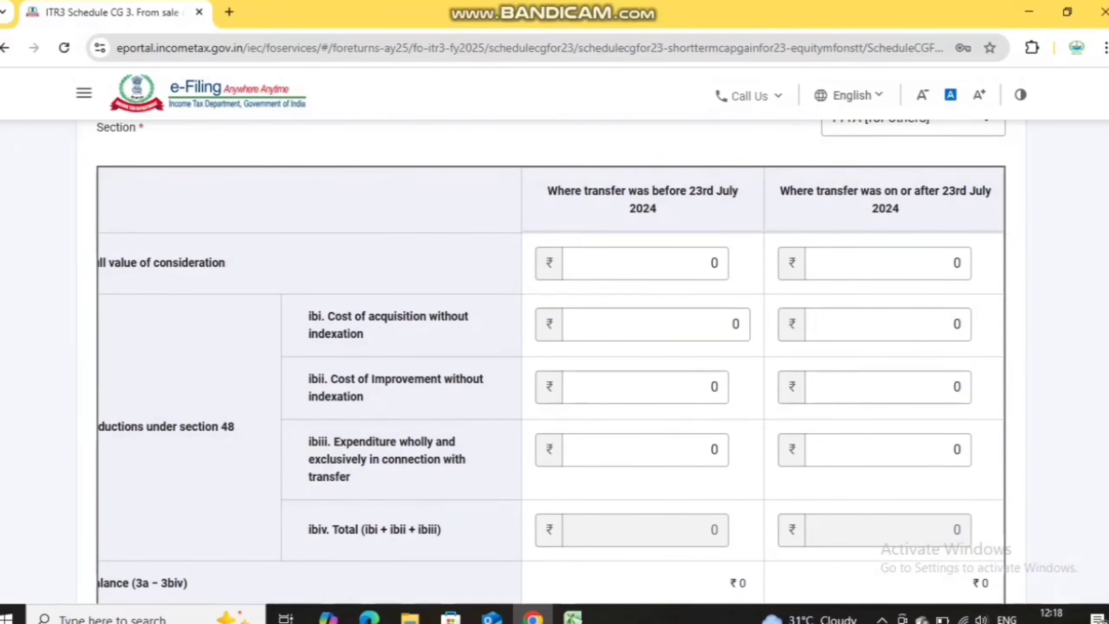
# Step: Save the short-term capital gain item 3 entry after checking its disallowed loss and total rows
pyautogui.scroll(-9, 551, 362)
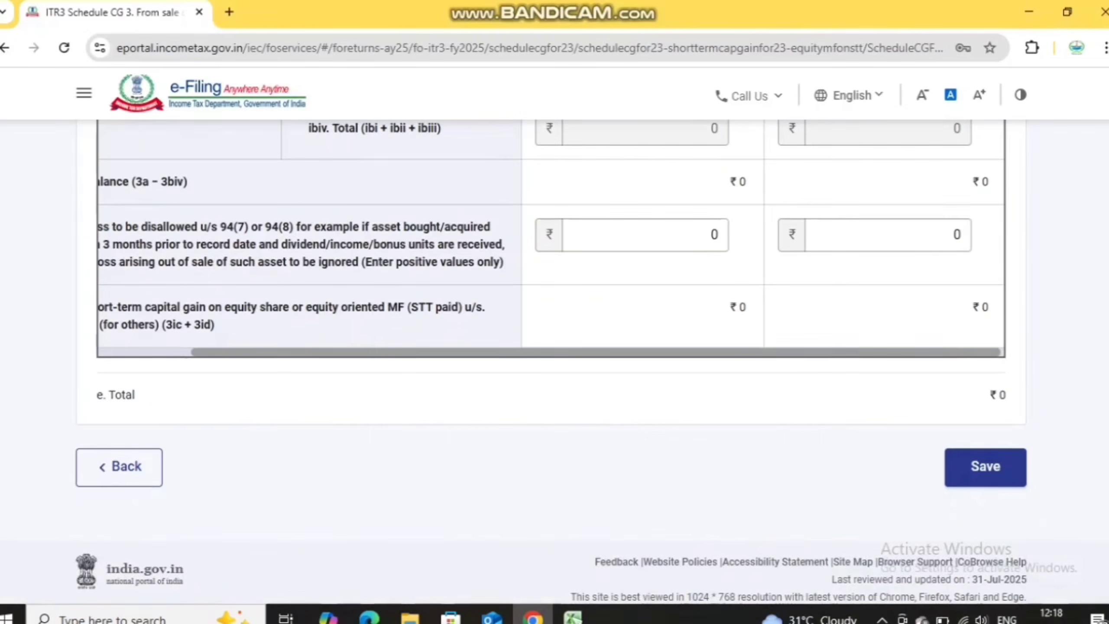
pyautogui.scroll(-1, 551, 362)
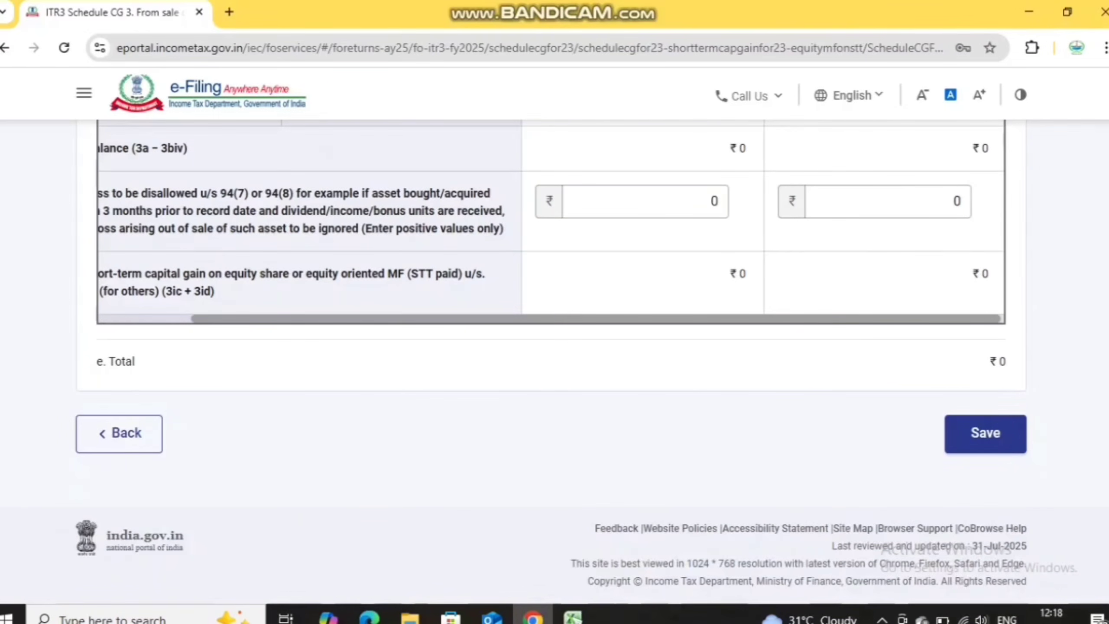
pyautogui.click(986, 433)
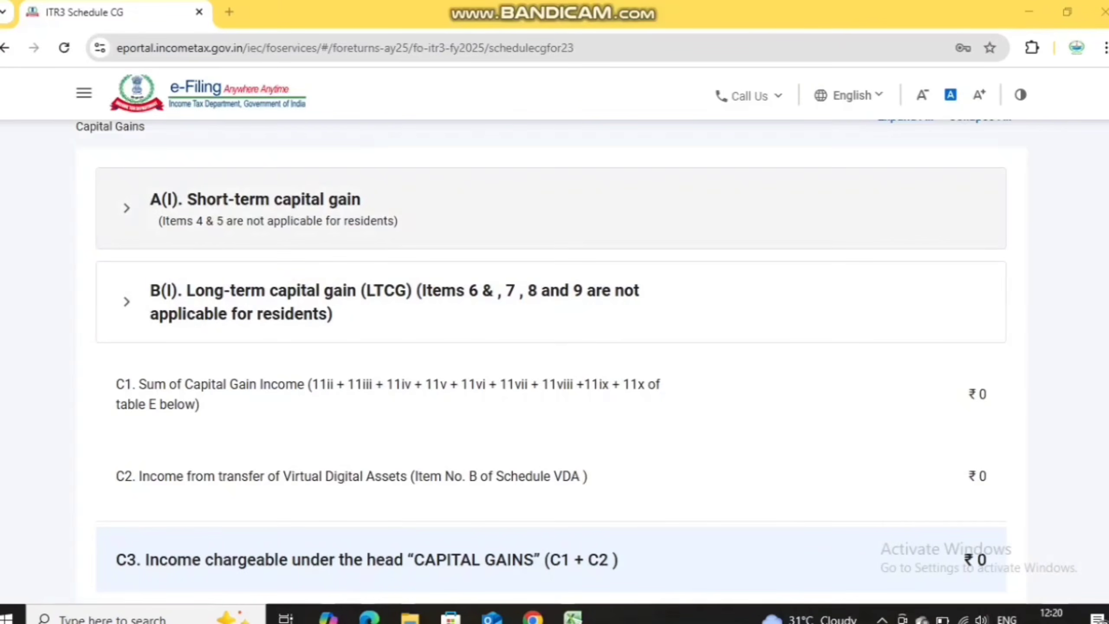
# Step: Expand section F of Schedule CG and examine the quarterly accrual/receipt of capital gain table
pyautogui.scroll(-1, 551, 365)
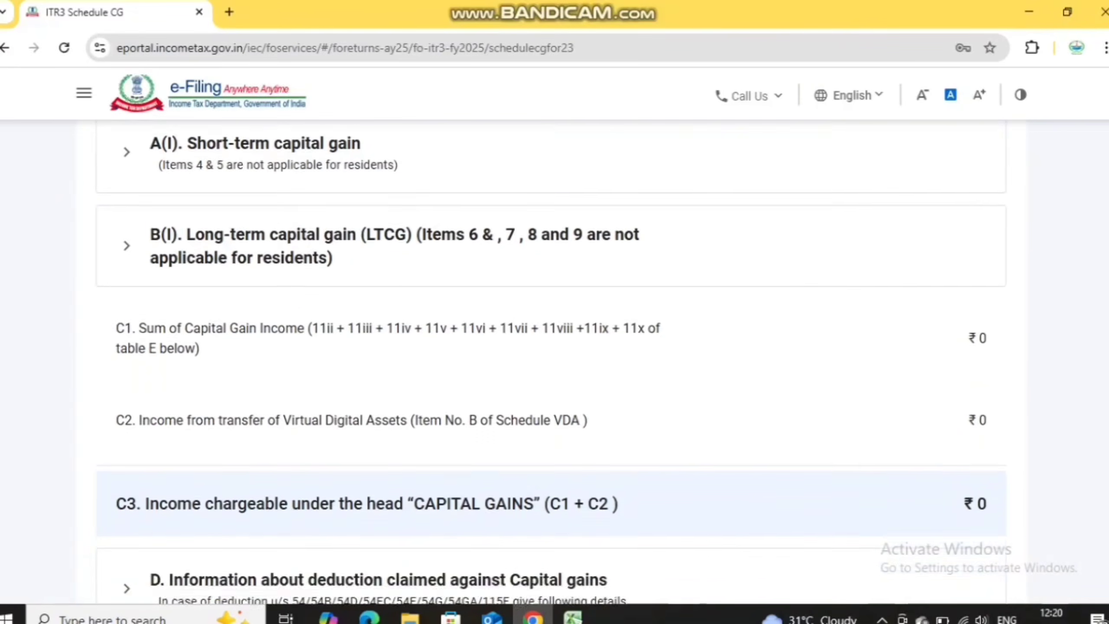
pyautogui.scroll(-8, 551, 364)
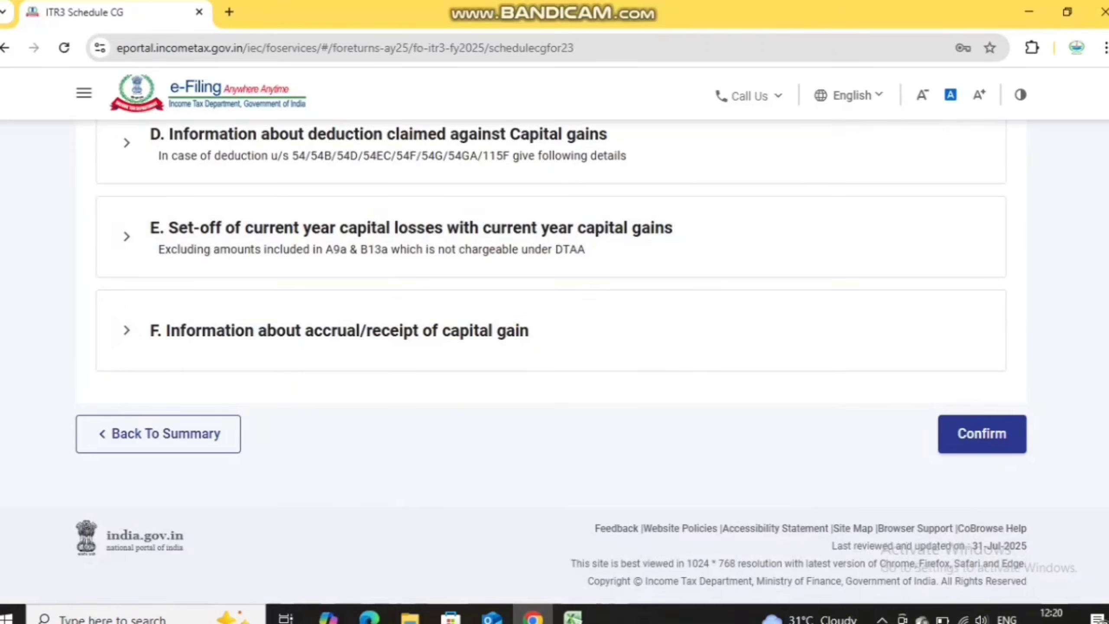
pyautogui.click(551, 330)
pyautogui.scroll(-1, 551, 330)
pyautogui.scroll(-3, 551, 361)
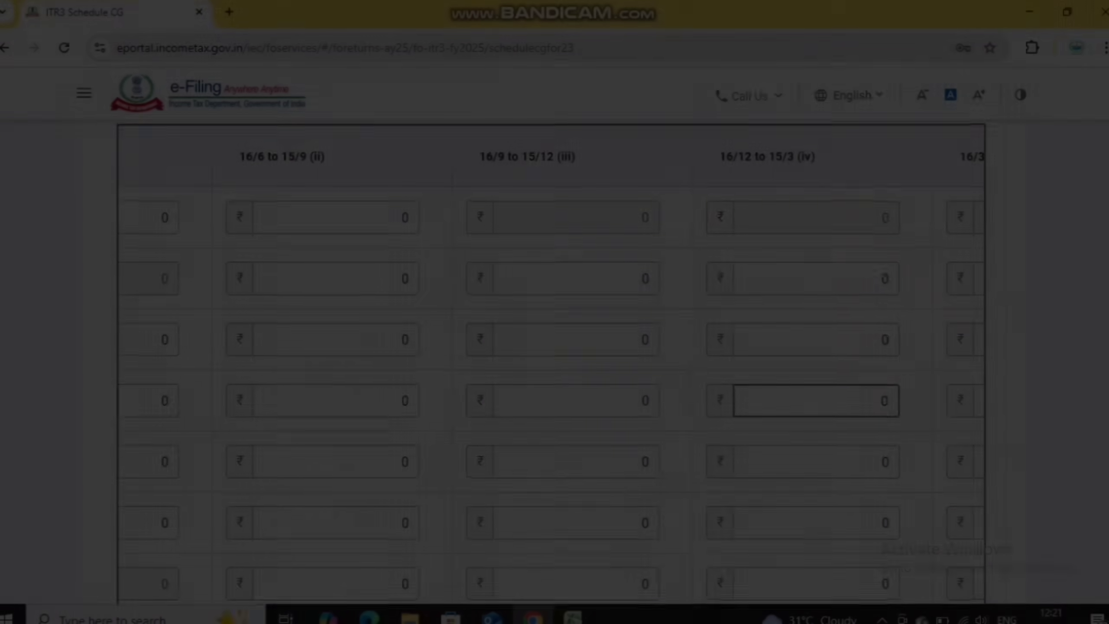
# Step: Open Schedule 112A from the return summary and dismiss the section 234C interest notice
pyautogui.scroll(-3, 552, 306)
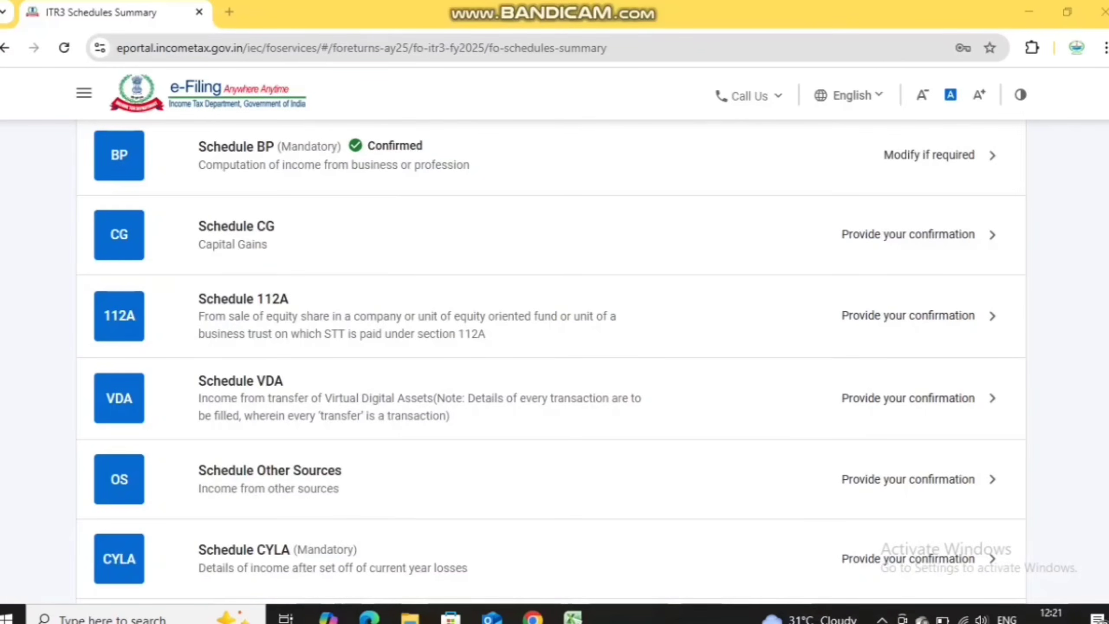
pyautogui.click(551, 316)
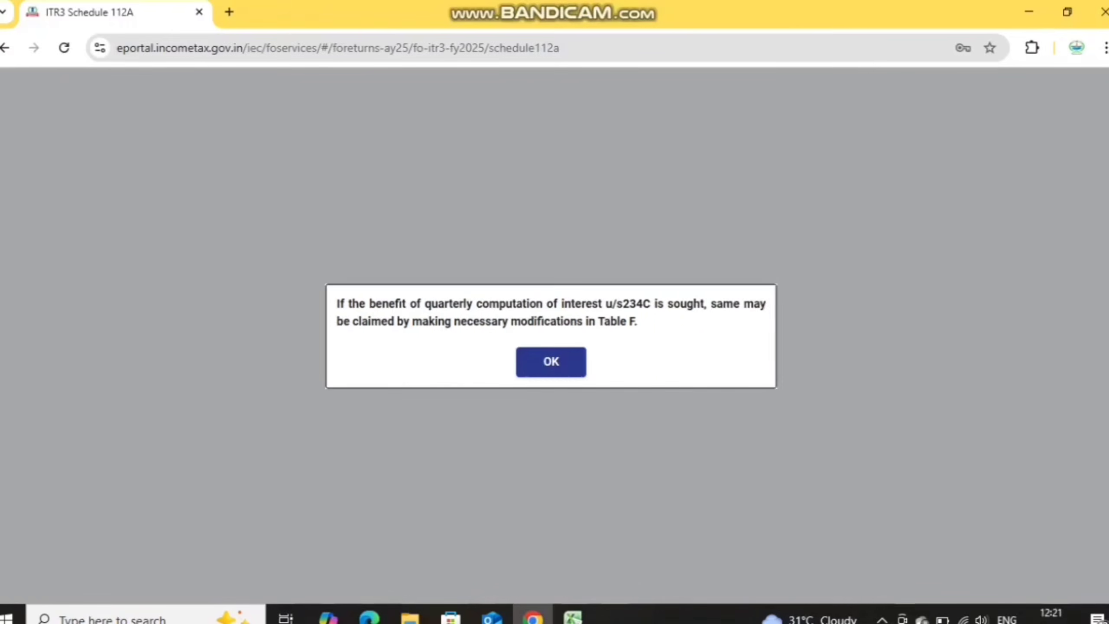
pyautogui.click(551, 362)
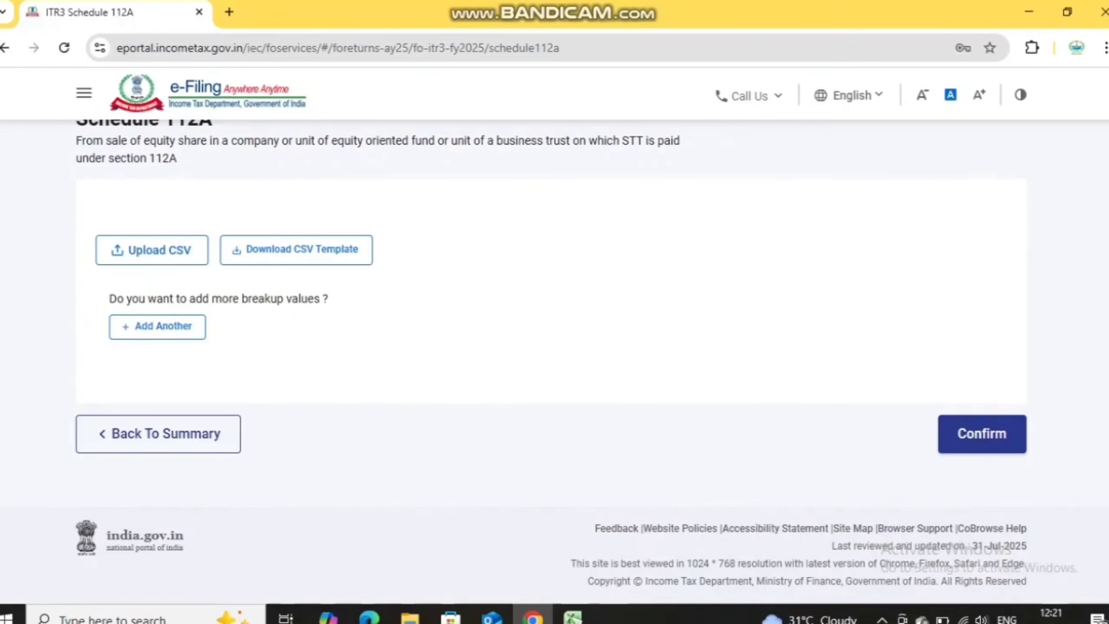
# Step: Try a Schedule 112A entry for shares acquired After 31st January 2018 and transferred Before 23rd July 2024
pyautogui.click(157, 326)
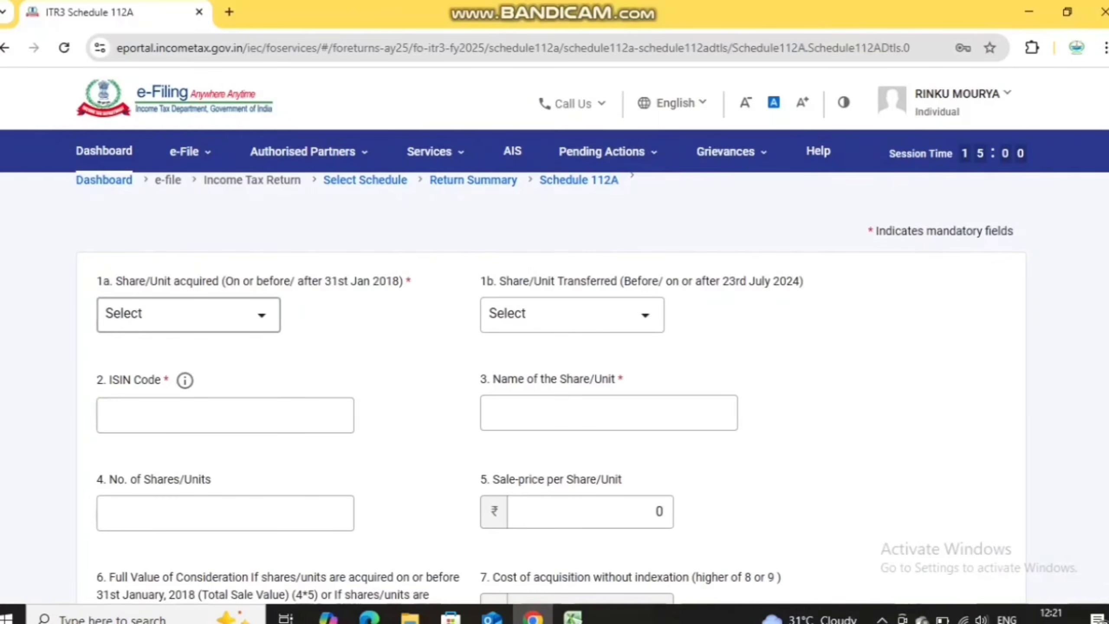
pyautogui.click(189, 315)
pyautogui.click(174, 431)
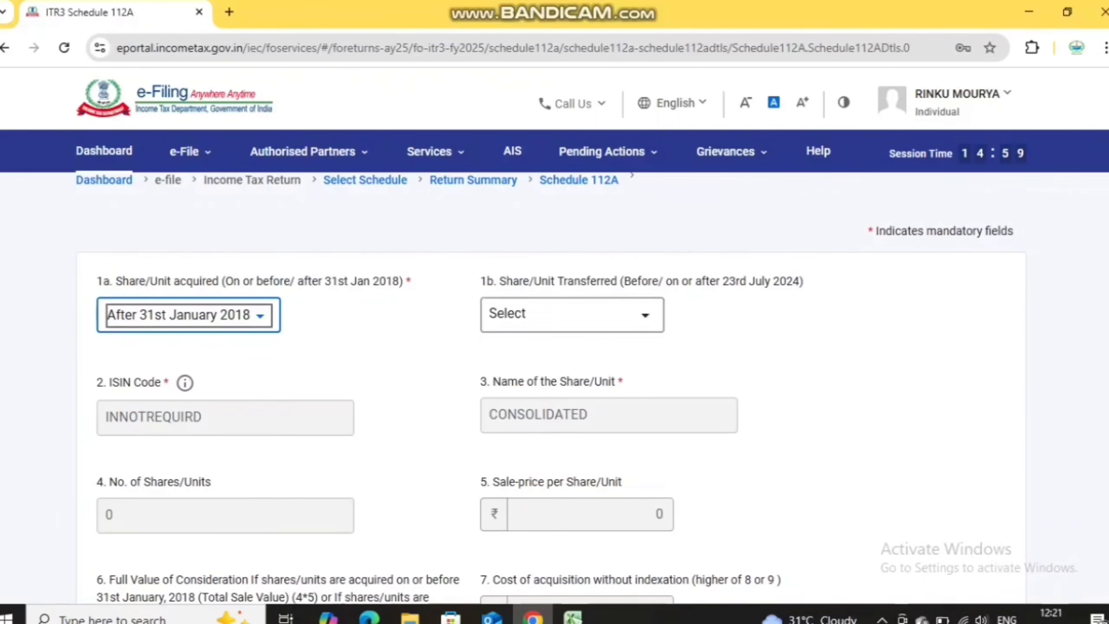
pyautogui.click(571, 315)
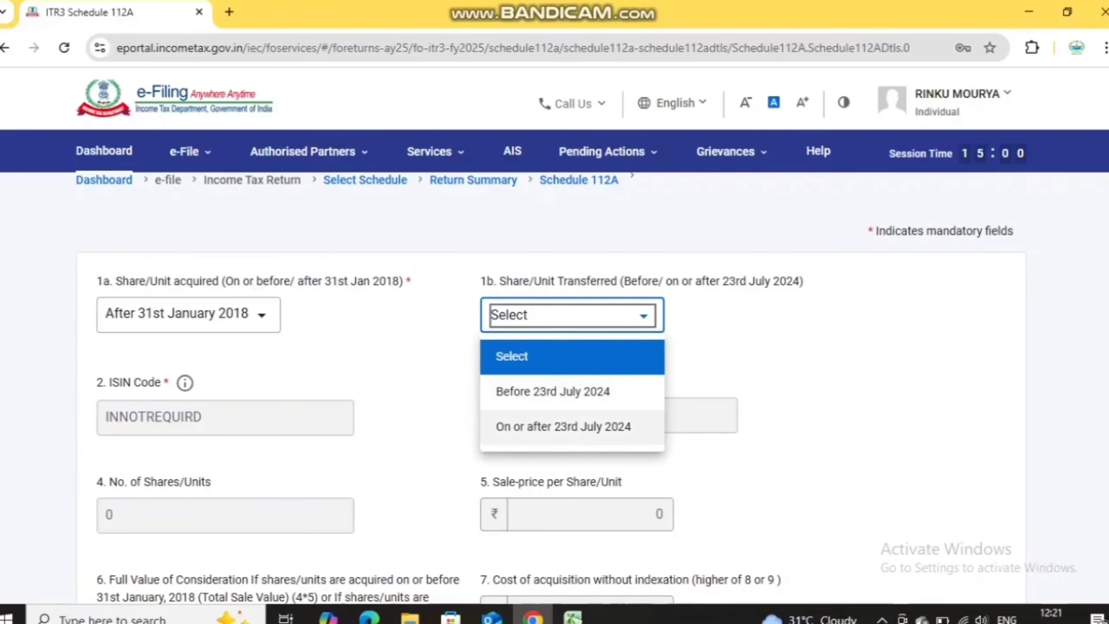
pyautogui.click(553, 391)
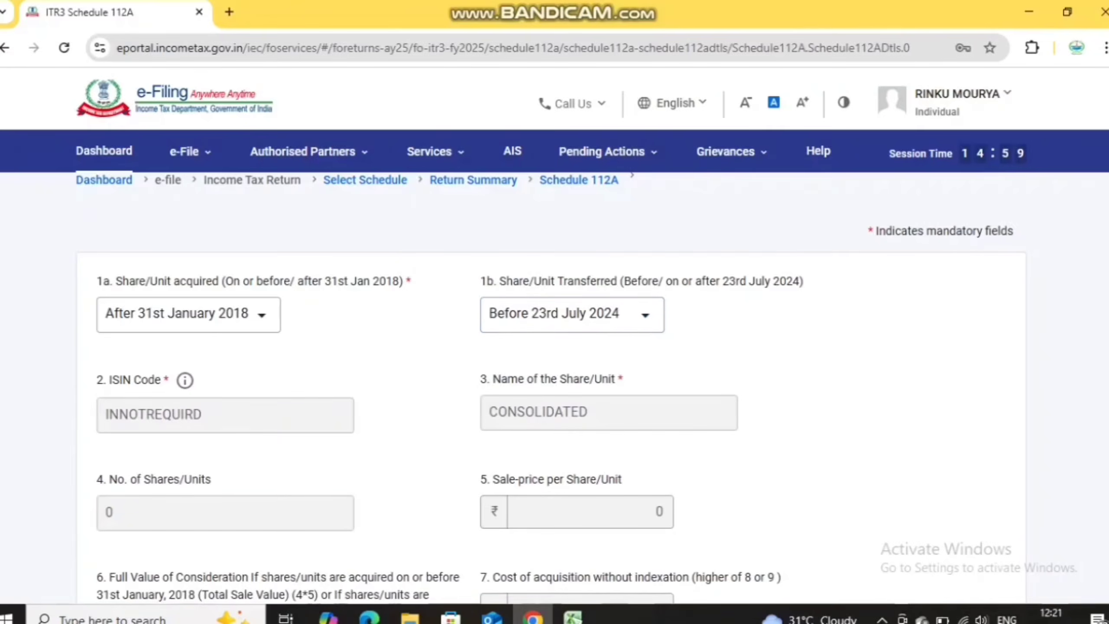
# Step: Go through the entry's full value of consideration, cost of acquisition and transfer expenditure fields, clearing the negative expenditure value
pyautogui.scroll(-6, 555, 389)
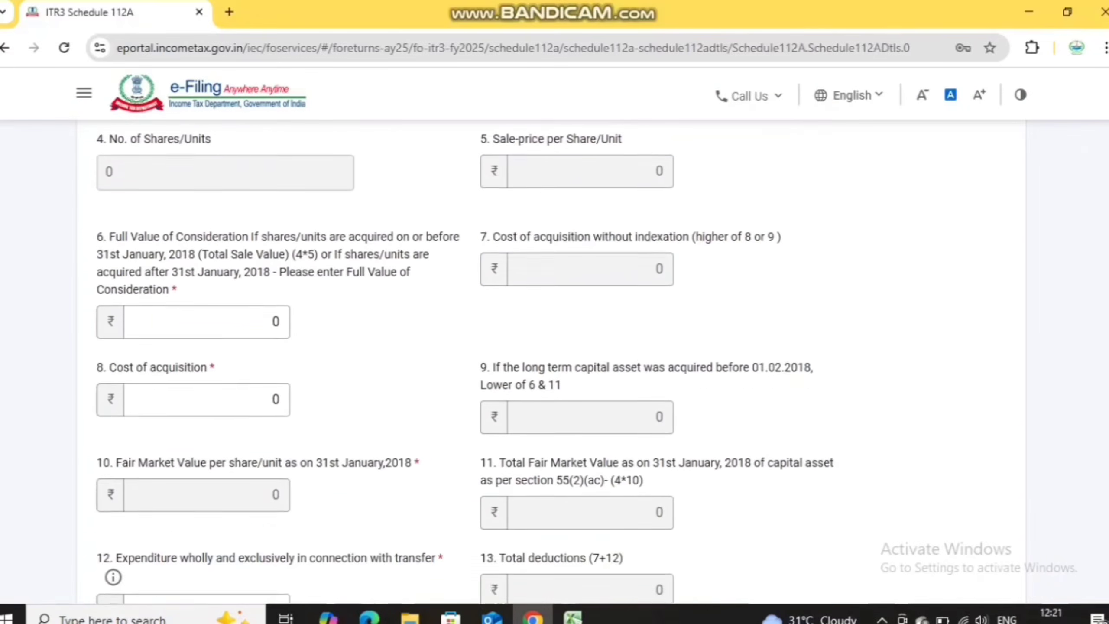
pyautogui.scroll(-2, 552, 367)
pyautogui.click(278, 218)
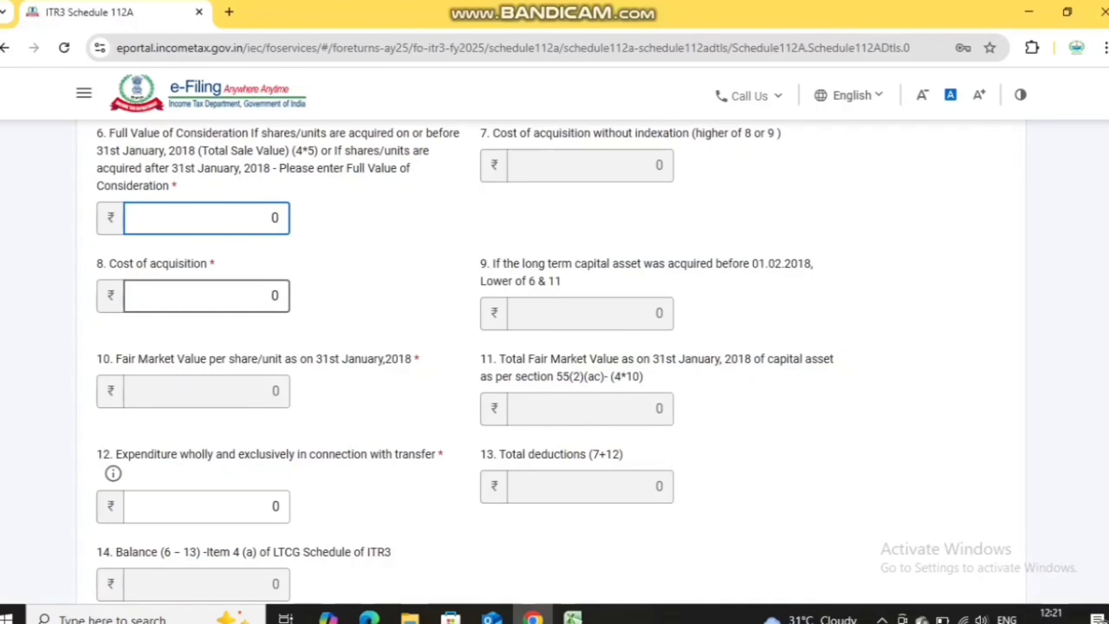
pyautogui.click(272, 296)
pyautogui.click(274, 506)
pyautogui.scroll(-5, 274, 507)
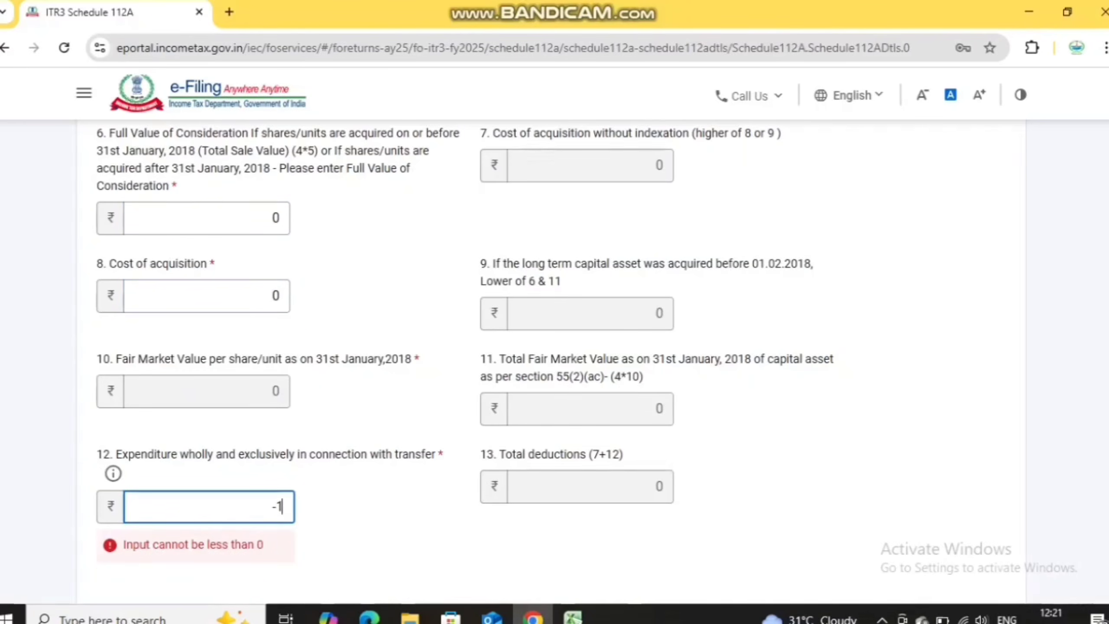
pyautogui.press('BackSpace')
pyautogui.press('BackSpace')
pyautogui.scroll(-2, 465, 364)
pyautogui.scroll(-1, 465, 364)
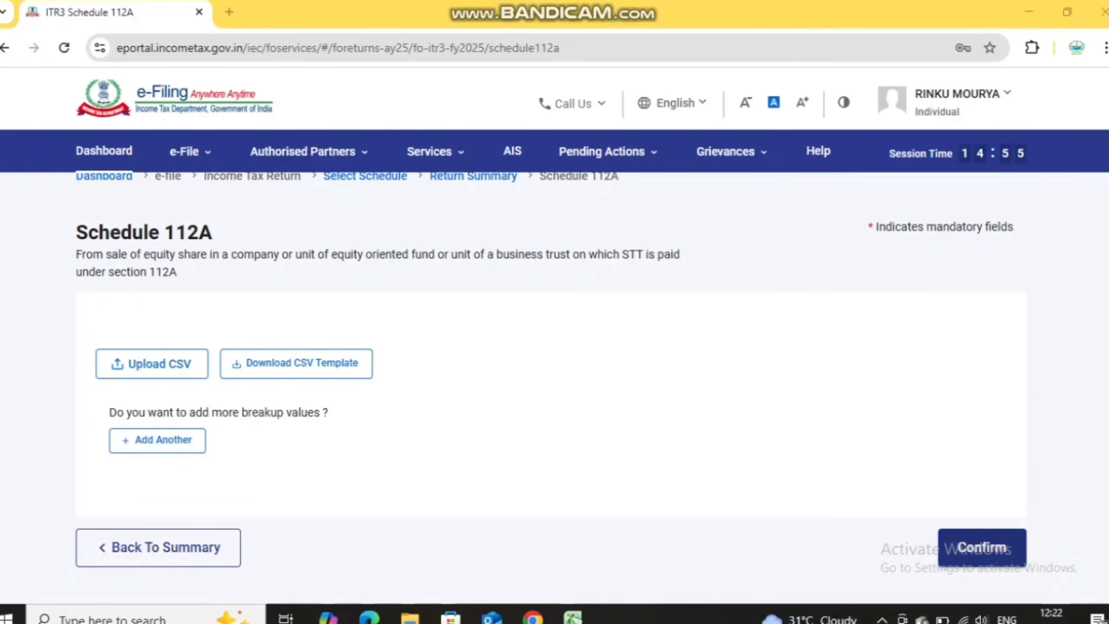
# Step: Confirm Schedule 112A without any entry and go on through the return summary
pyautogui.click(982, 548)
pyautogui.scroll(-9, 551, 362)
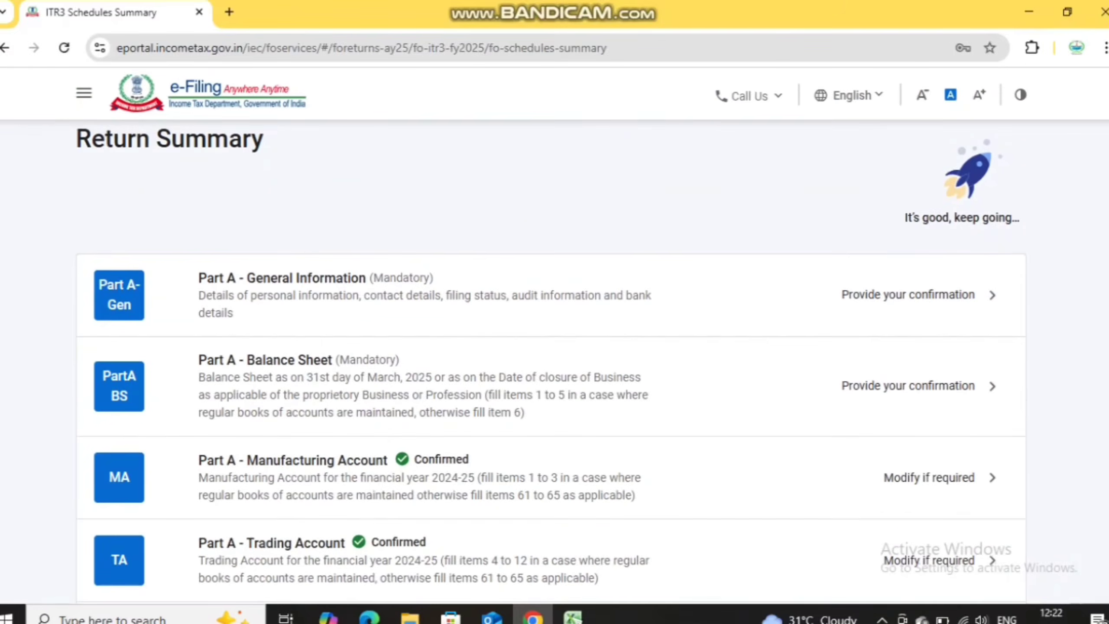
# Step: Open Schedule VDA from the return summary, dismiss the section 234C interest notice and start a new virtual digital asset entry
pyautogui.scroll(-3, 551, 362)
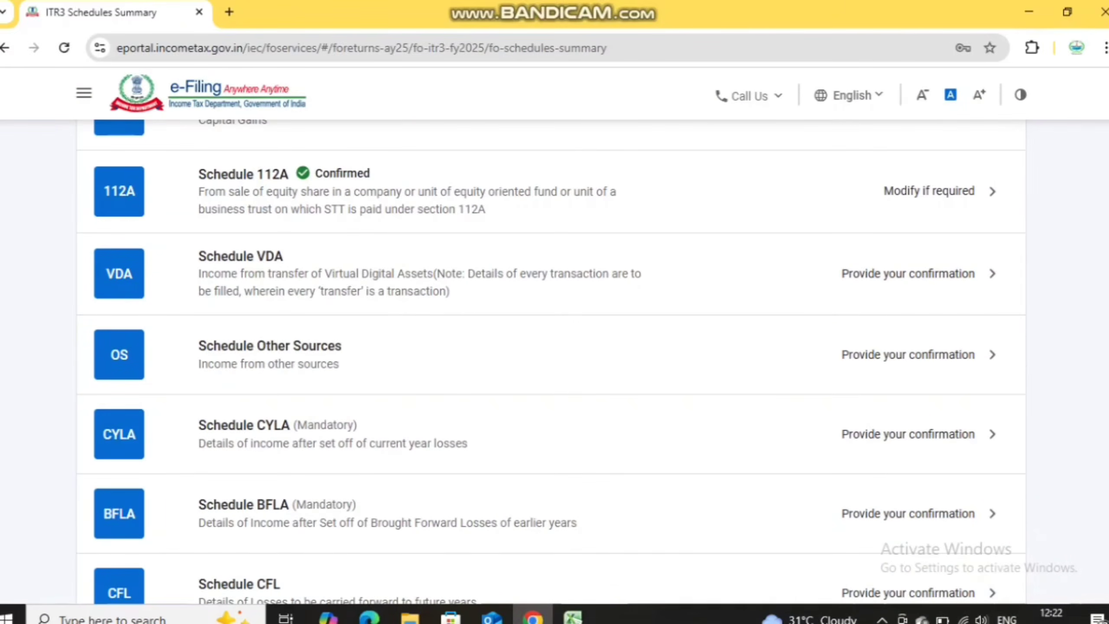
pyautogui.click(908, 273)
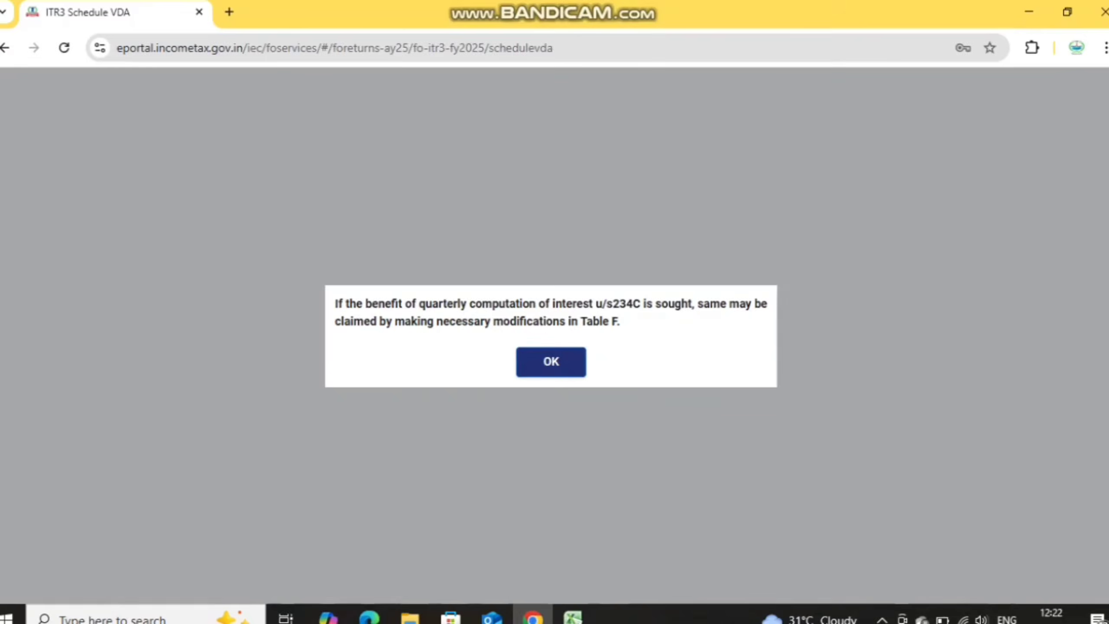
pyautogui.click(551, 362)
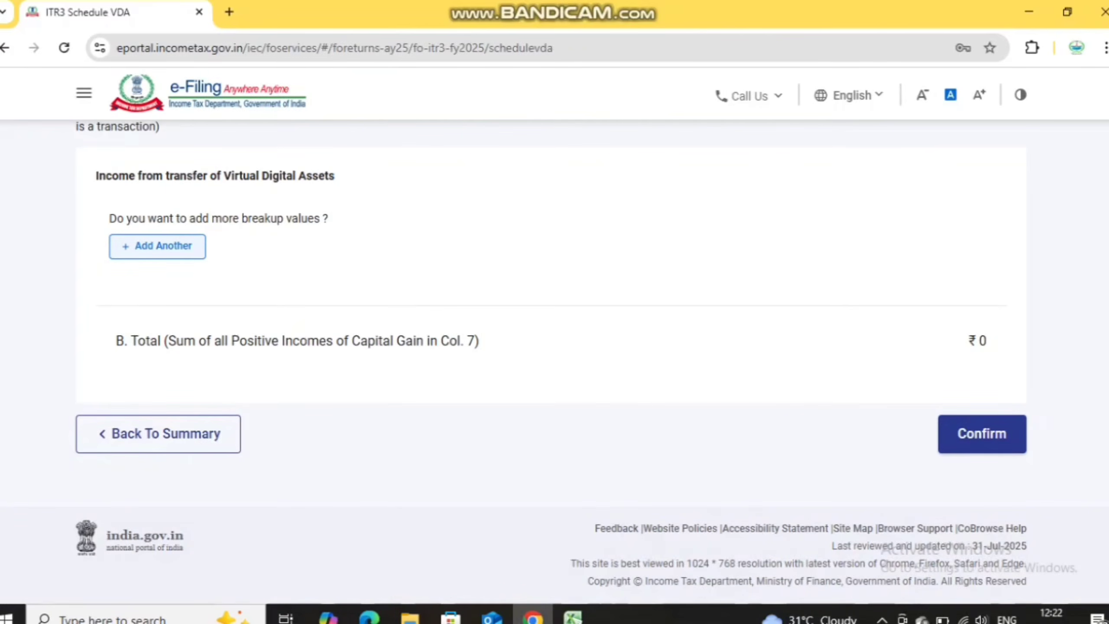
pyautogui.click(157, 246)
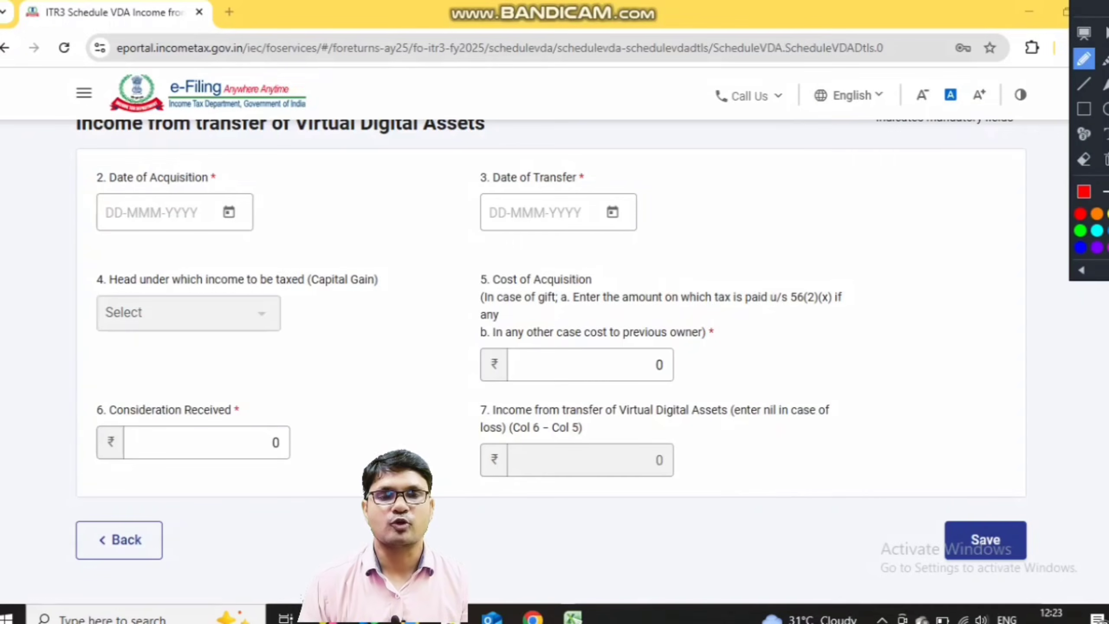
# Step: Mark the VDA entry's cost of acquisition, consideration received, income and taxable head fields with the red pen while reviewing them
pyautogui.moveTo(608, 278)
pyautogui.mouseDown()
pyautogui.moveTo(610, 289)
pyautogui.moveTo(680, 252)
pyautogui.mouseUp()
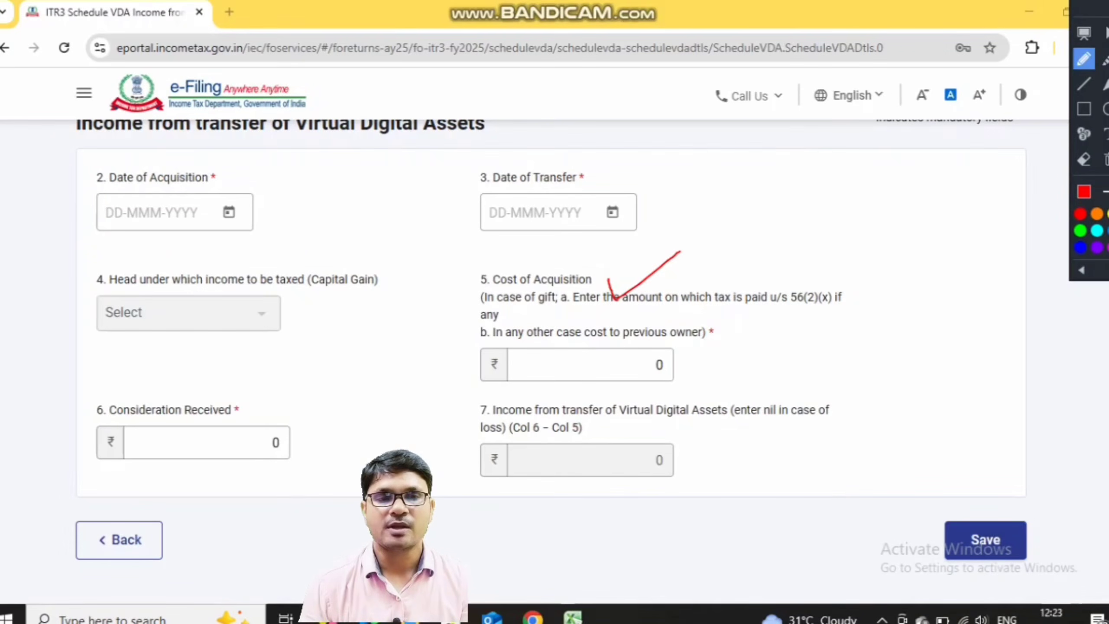
pyautogui.moveTo(763, 308); pyautogui.dragTo(824, 308)
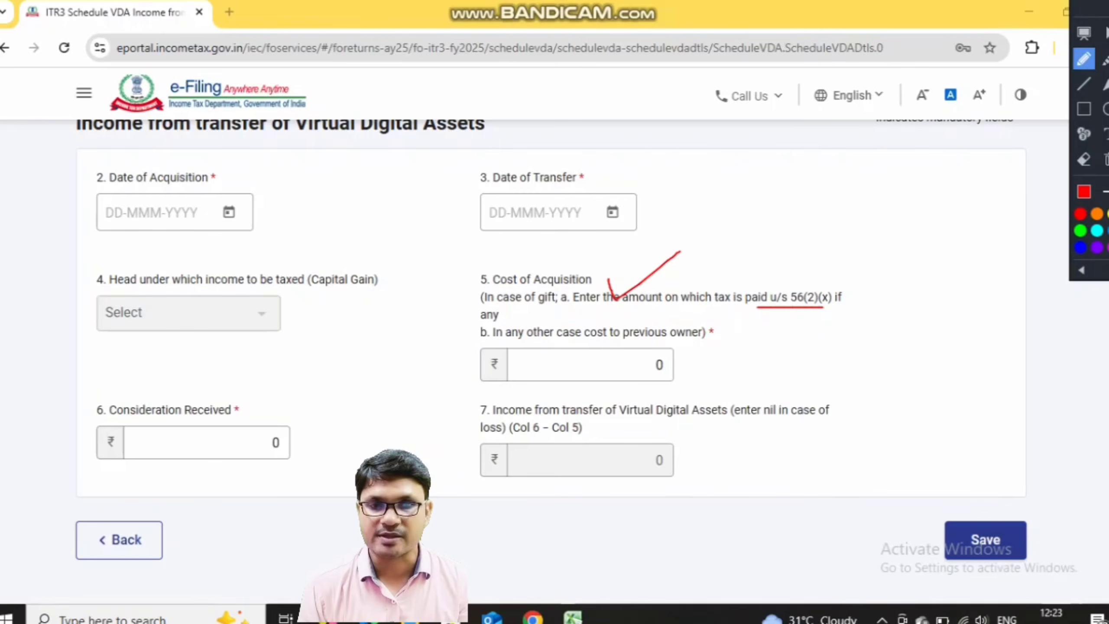
pyautogui.moveTo(686, 360)
pyautogui.mouseDown()
pyautogui.moveTo(691, 371)
pyautogui.moveTo(729, 342)
pyautogui.mouseUp()
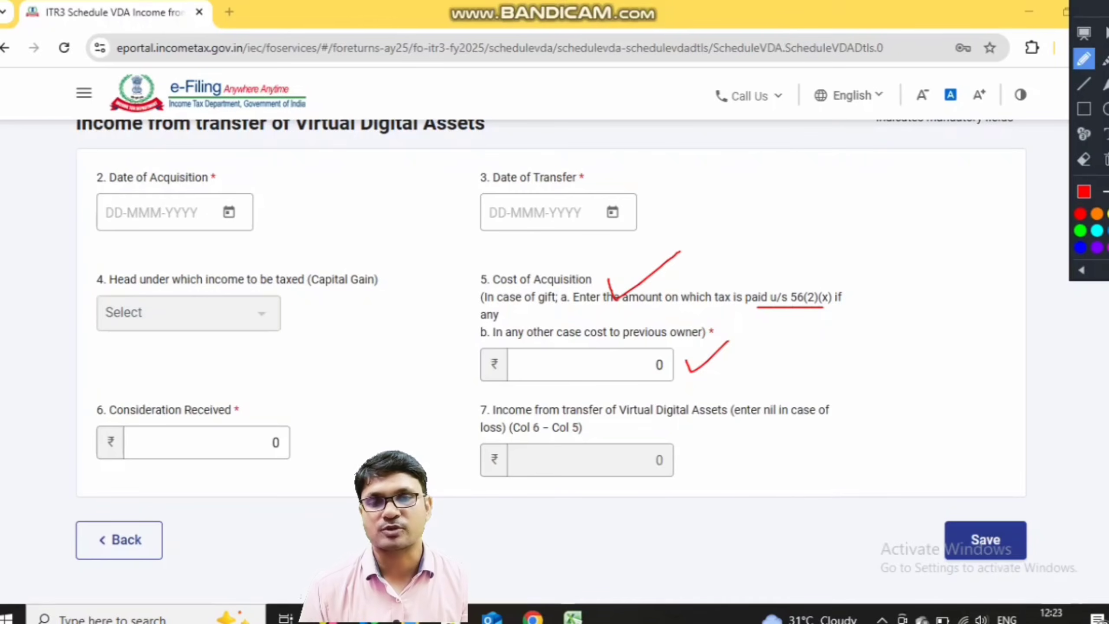
pyautogui.moveTo(160, 467); pyautogui.dragTo(245, 397)
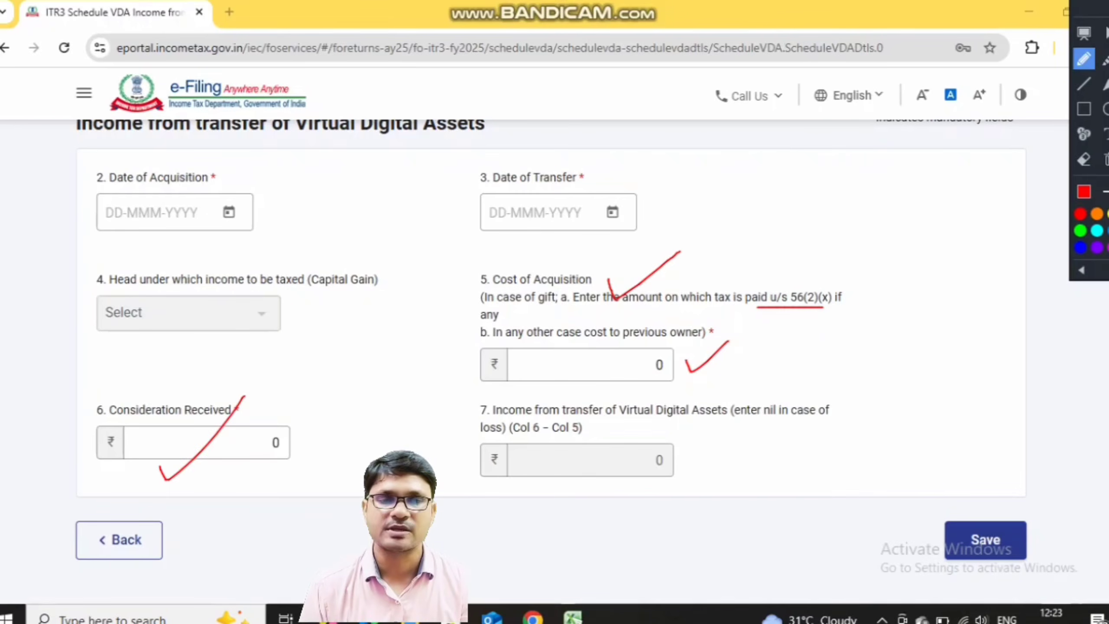
pyautogui.moveTo(669, 477); pyautogui.dragTo(720, 444)
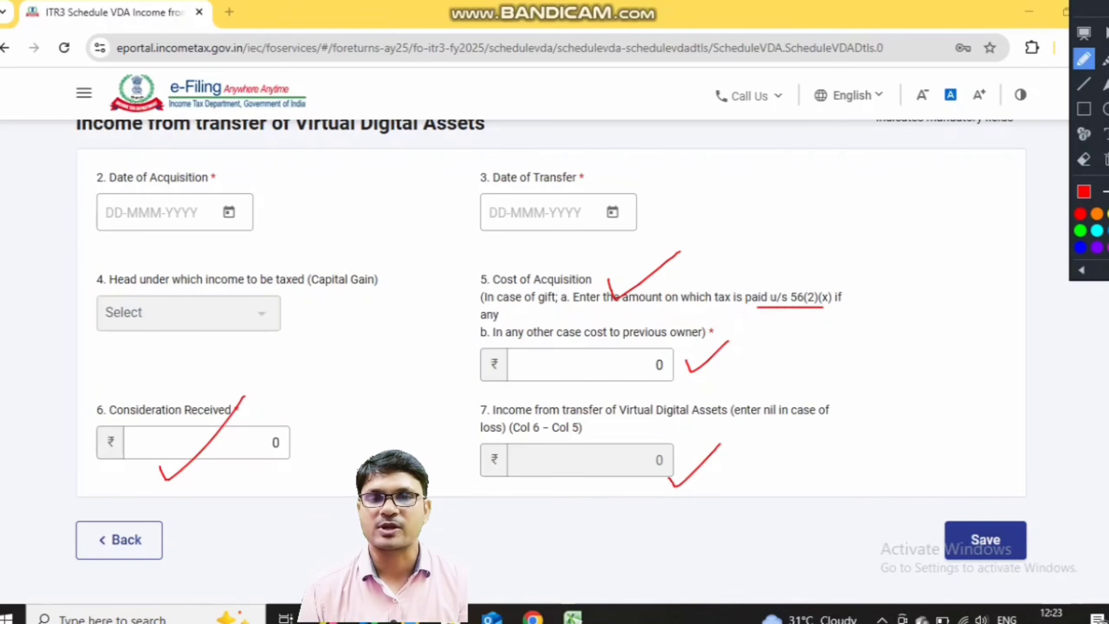
pyautogui.moveTo(239, 297)
pyautogui.mouseDown()
pyautogui.moveTo(400, 283)
pyautogui.moveTo(312, 278)
pyautogui.mouseUp()
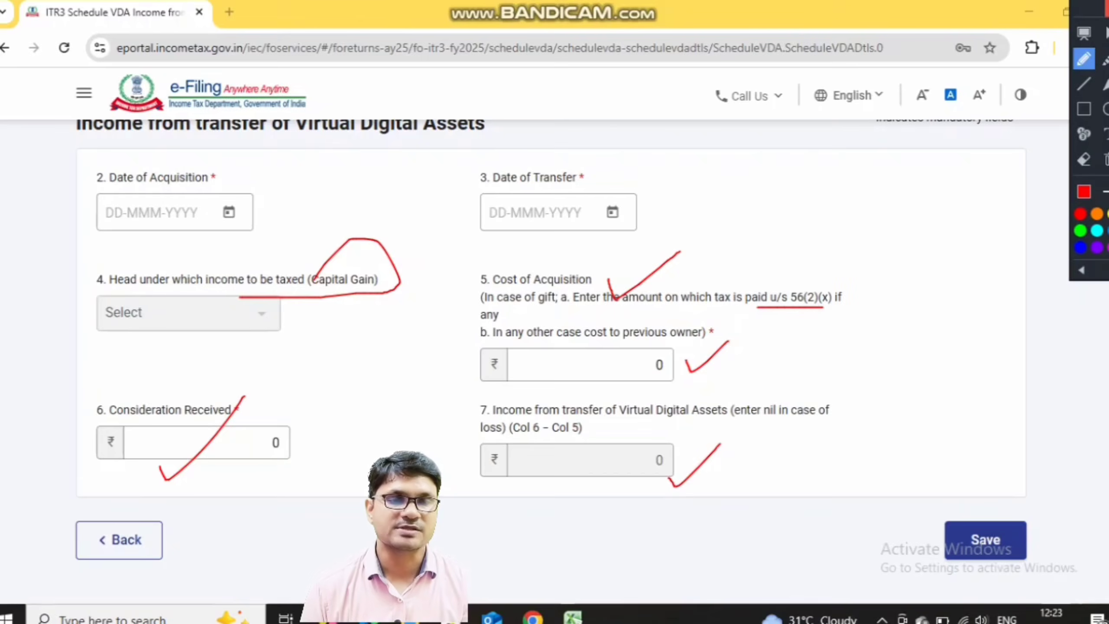
pyautogui.click(1106, 9)
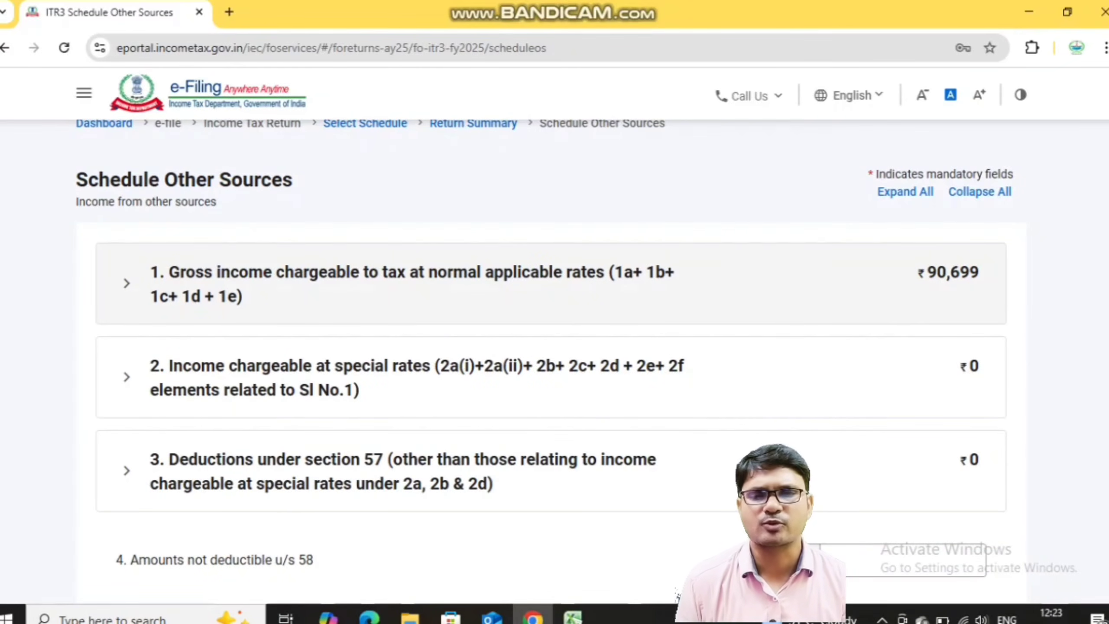
# Step: Go through Schedule Other Sources down to the accrual information section and confirm the schedule
pyautogui.scroll(-8, 550, 363)
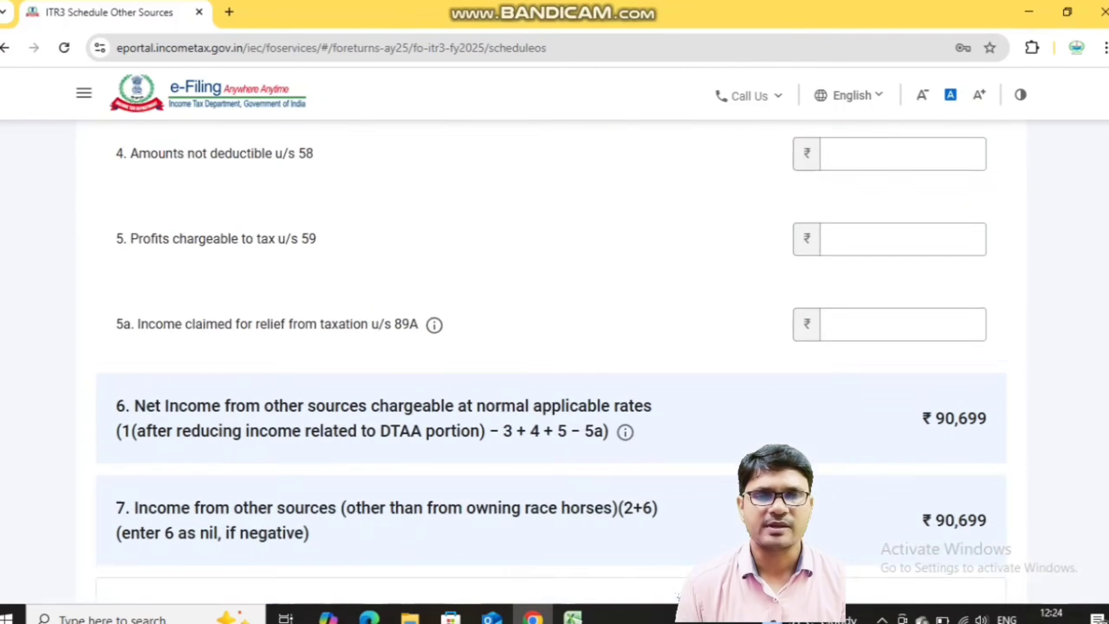
pyautogui.scroll(-5, 550, 306)
pyautogui.click(982, 433)
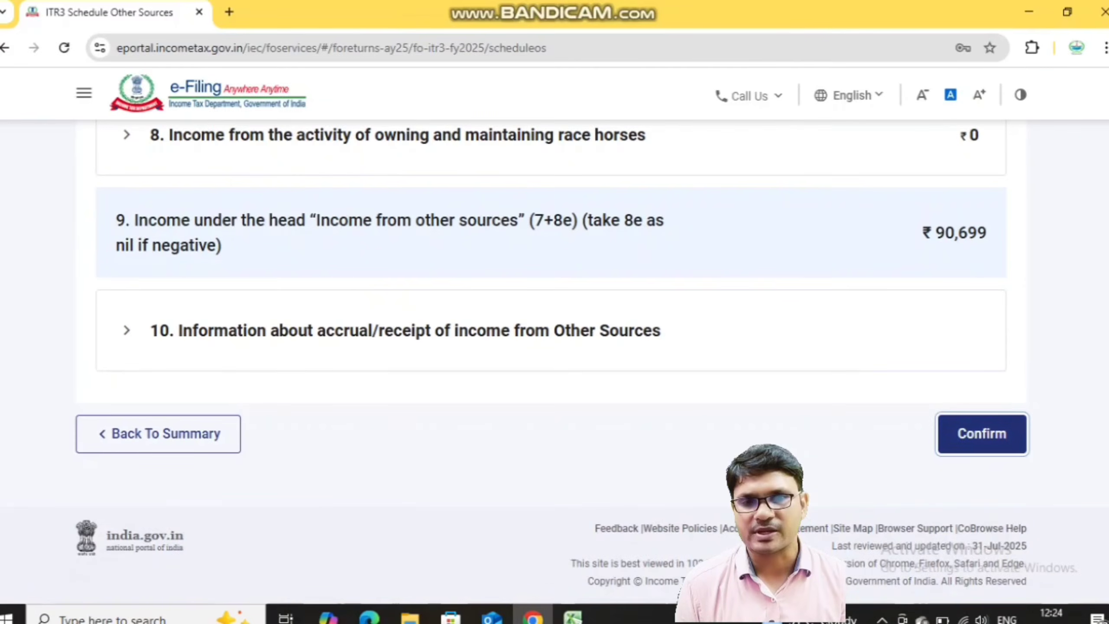
# Step: Open Schedule SI from the return summary, go through its special-rate income rows and confirm the schedule
pyautogui.scroll(-4, 551, 335)
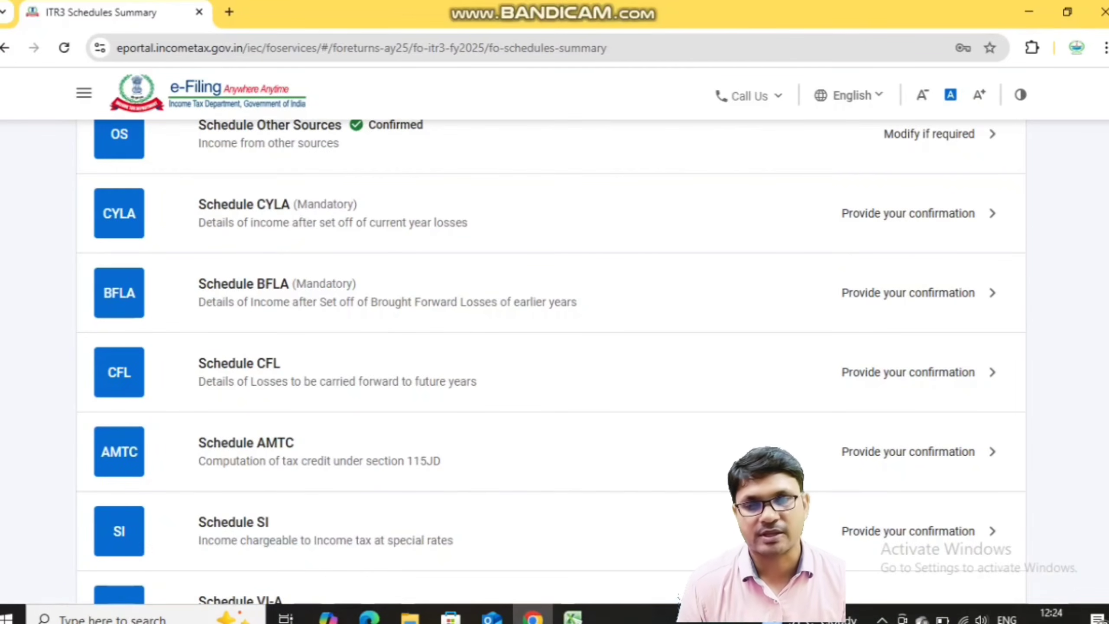
pyautogui.scroll(-5, 551, 361)
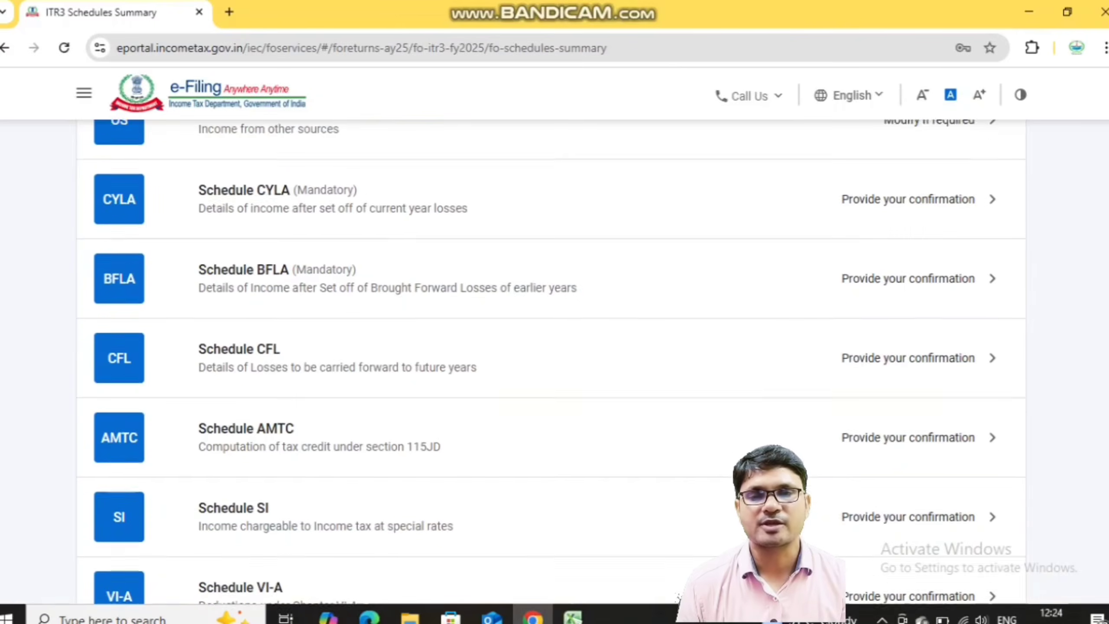
pyautogui.click(551, 350)
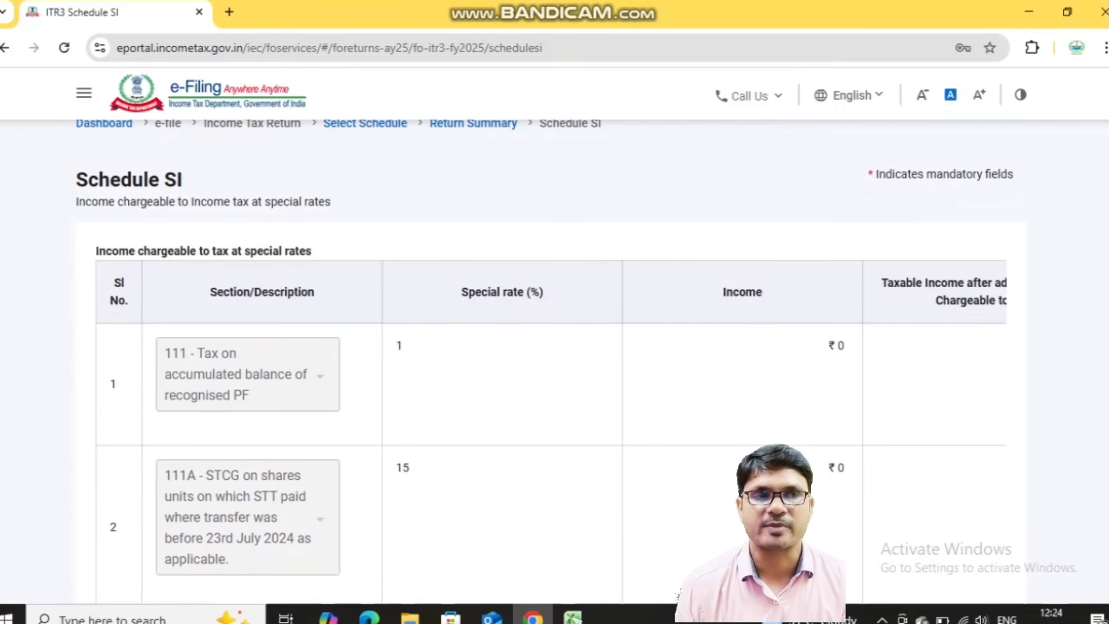
pyautogui.scroll(-20, 551, 362)
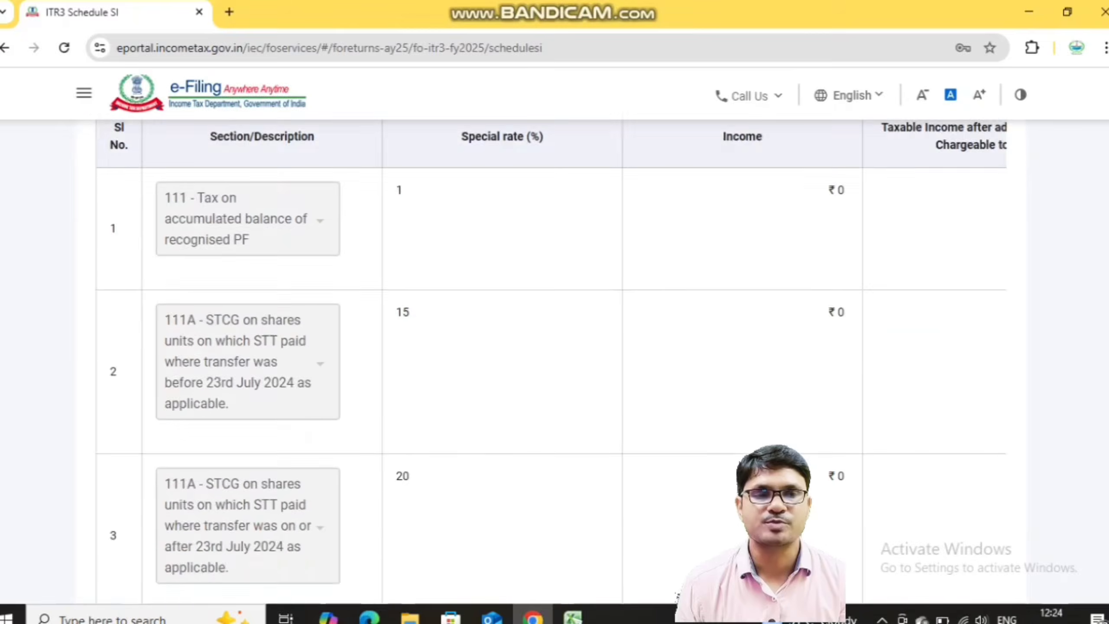
pyautogui.scroll(-20, 551, 361)
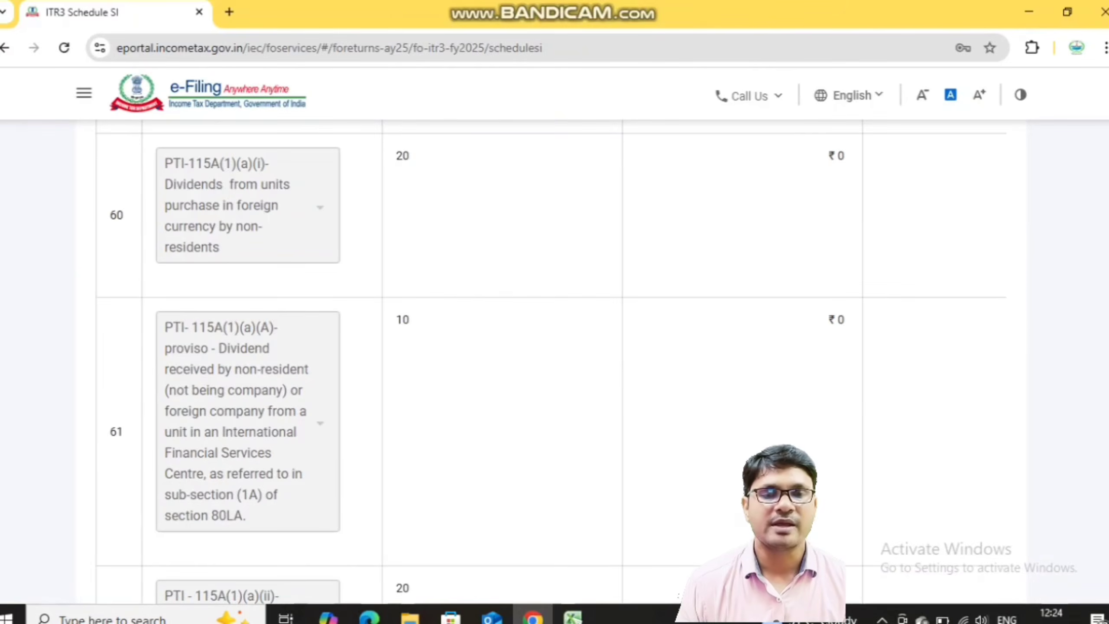
pyautogui.scroll(-1, 551, 361)
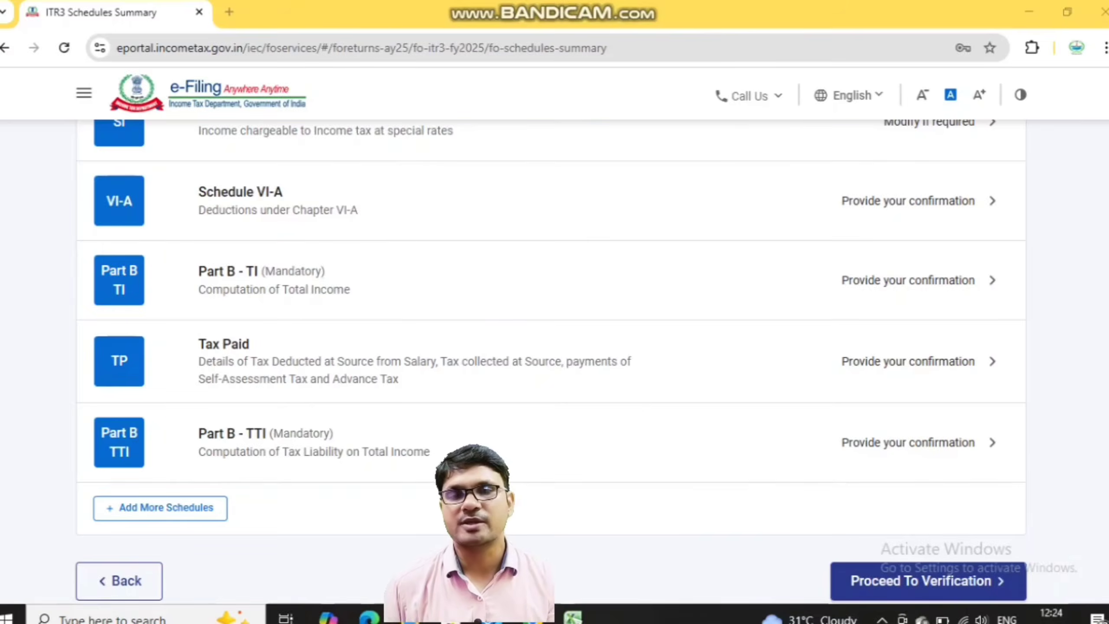
# Step: Open Schedule VI-A and go through the Part B deductions, from 80C through 80CCD(2) to 80D
pyautogui.click(240, 192)
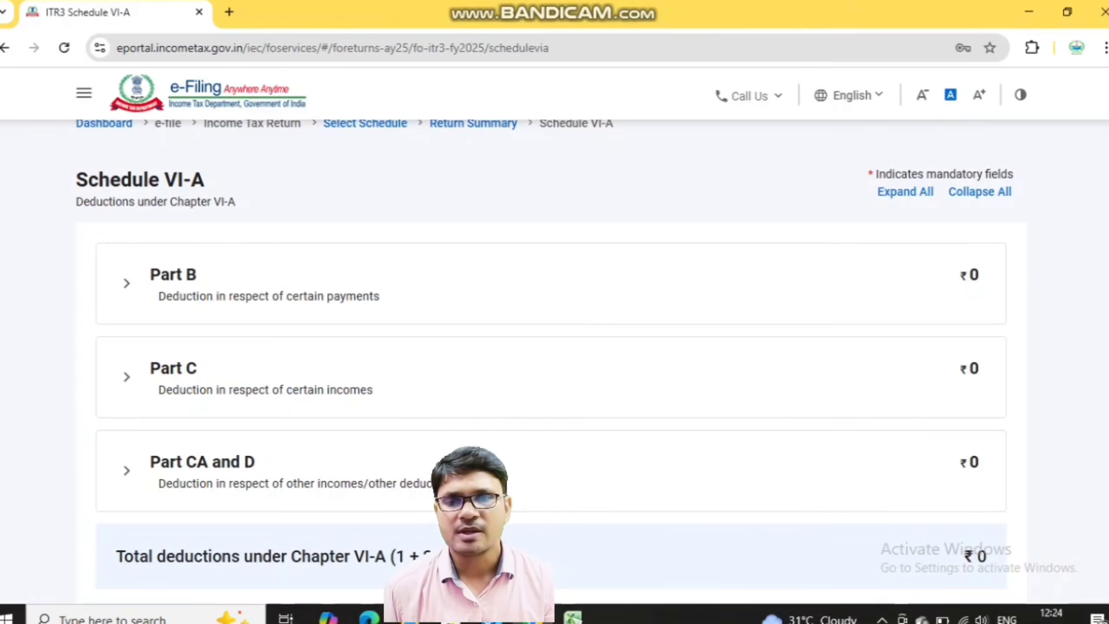
pyautogui.scroll(-1, 550, 350)
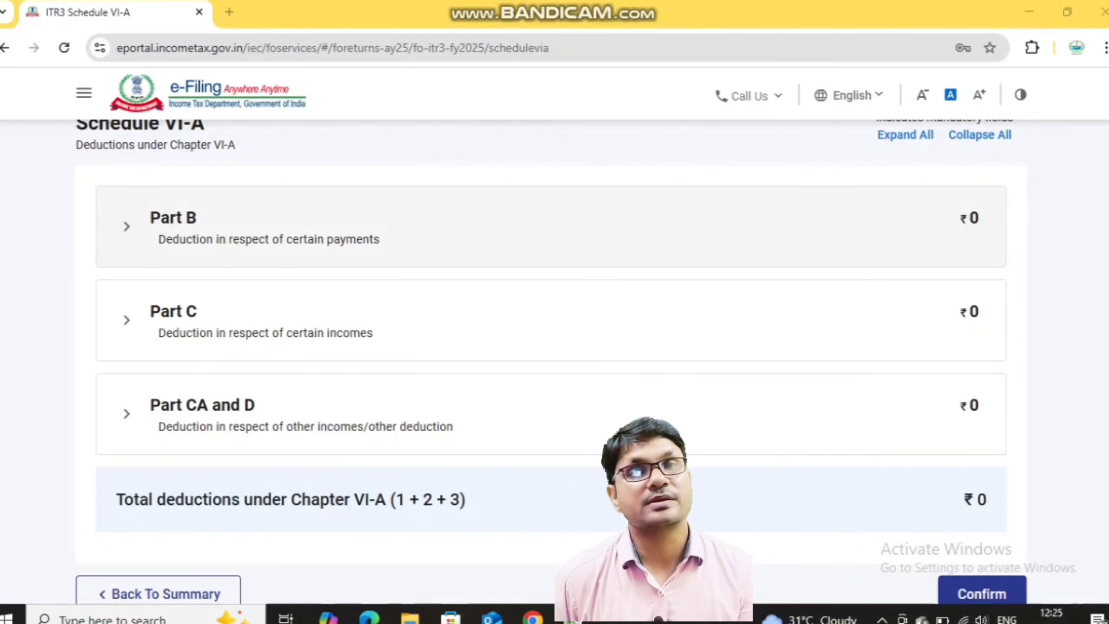
pyautogui.click(126, 226)
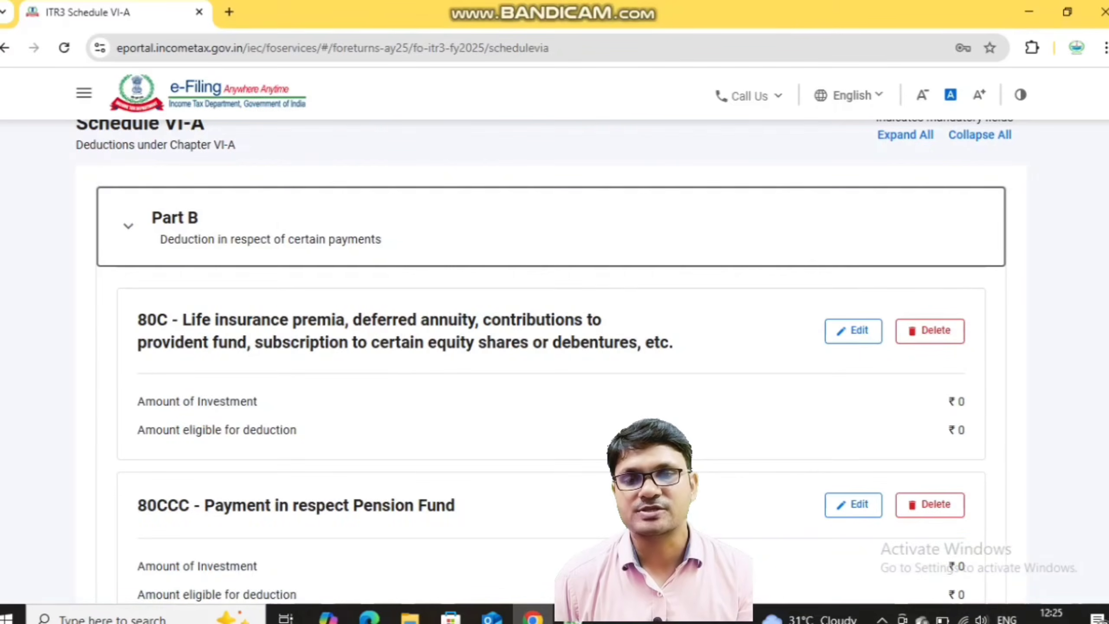
pyautogui.scroll(-10, 550, 363)
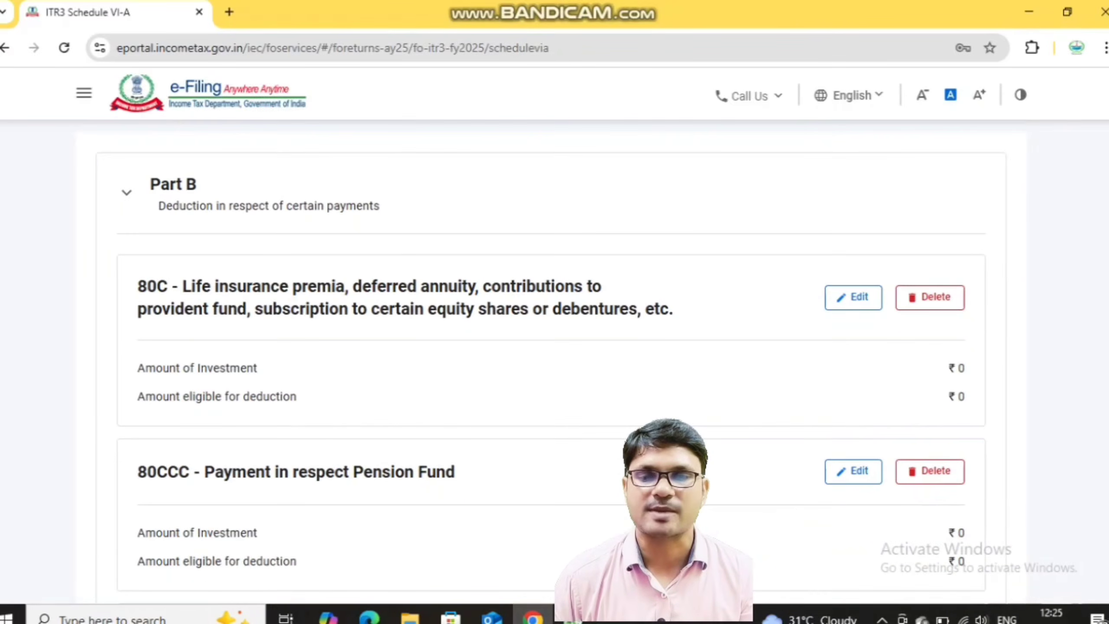
pyautogui.scroll(-5, 550, 363)
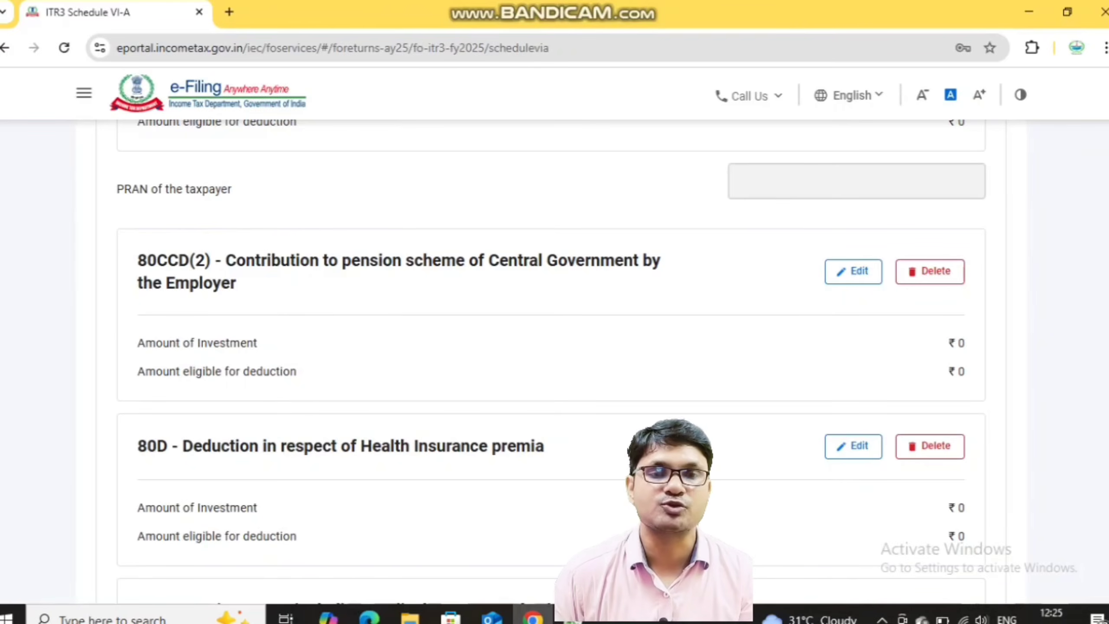
# Step: Check the 80CCD(2) employer pension contribution entry without entering an amount, return to Schedule VI-A and confirm the schedule
pyautogui.click(852, 271)
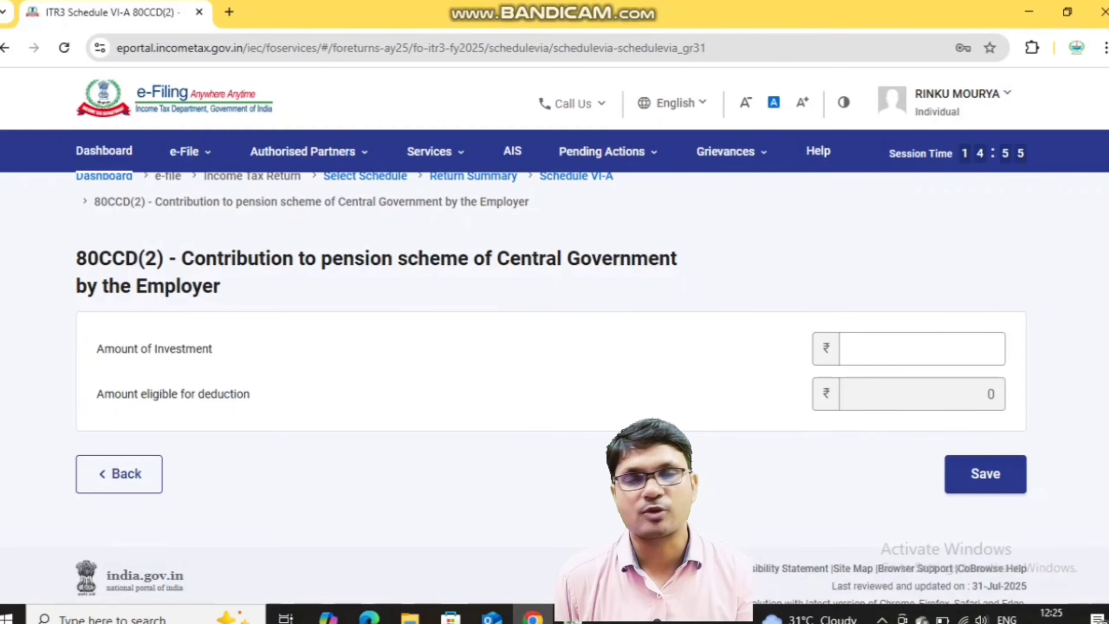
pyautogui.click(119, 473)
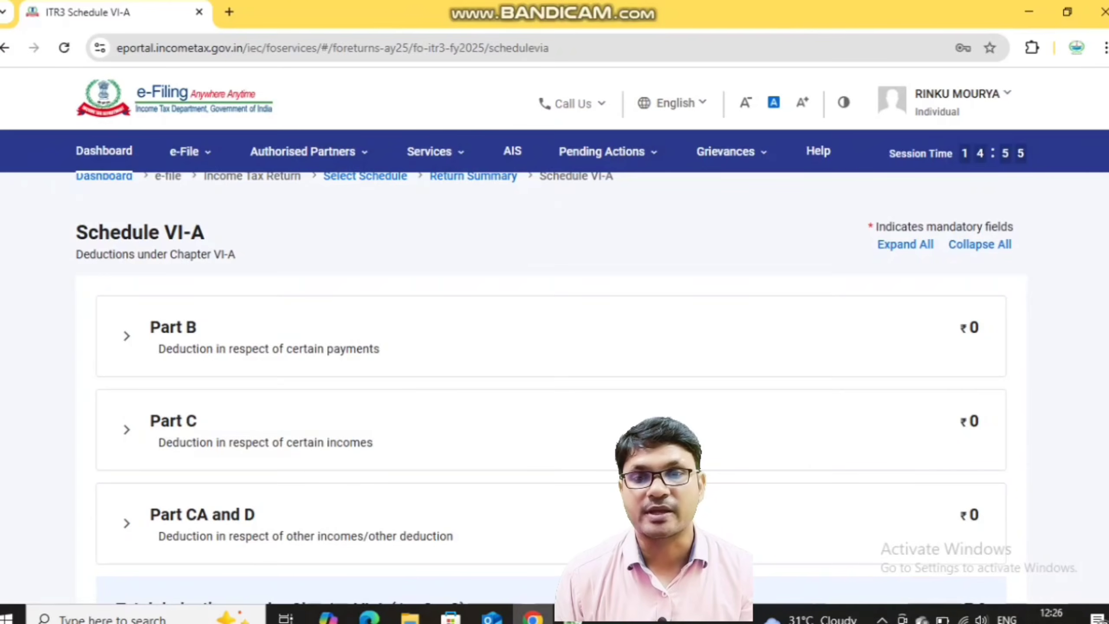
pyautogui.click(127, 336)
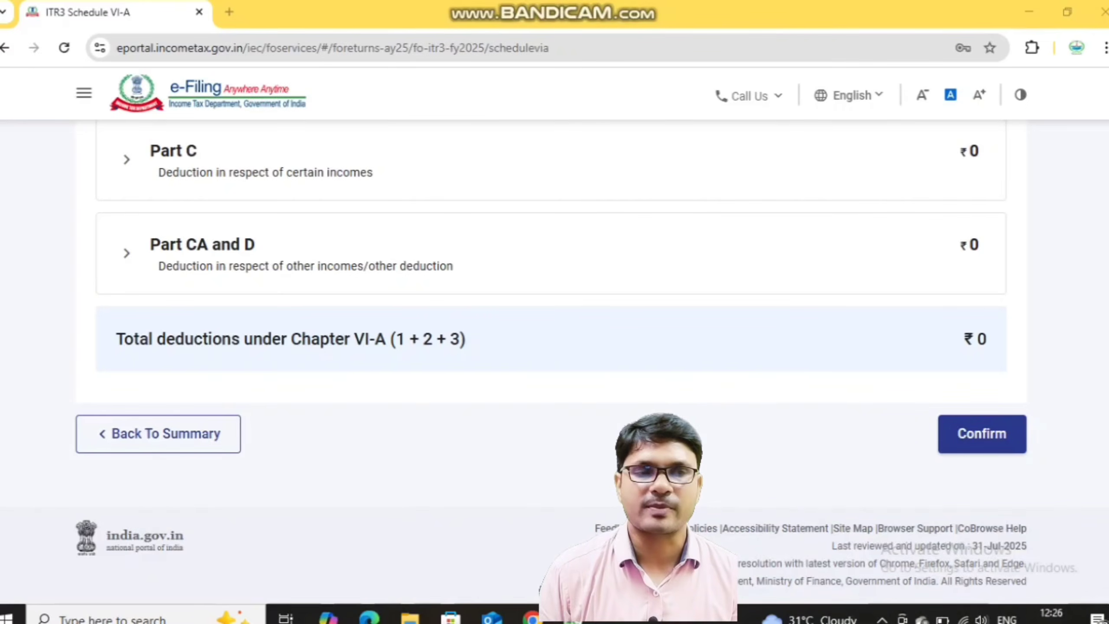
pyautogui.click(982, 433)
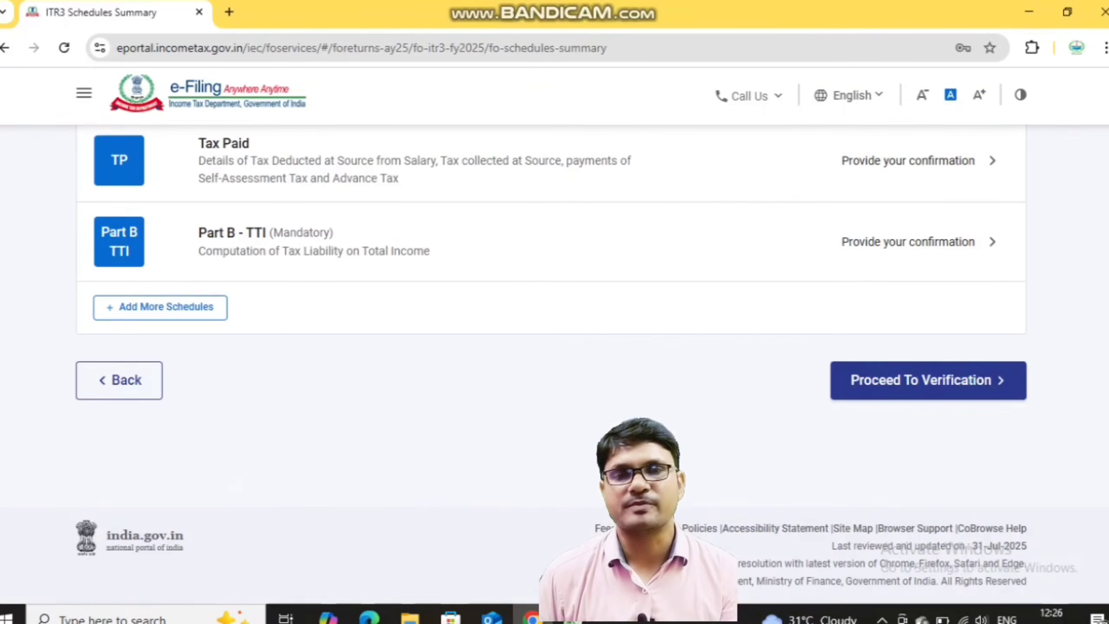
# Step: Open Part B - TTI, go through the tax liability, taxes paid, refund and foreign asset items, and confirm it
pyautogui.scroll(3, 554, 361)
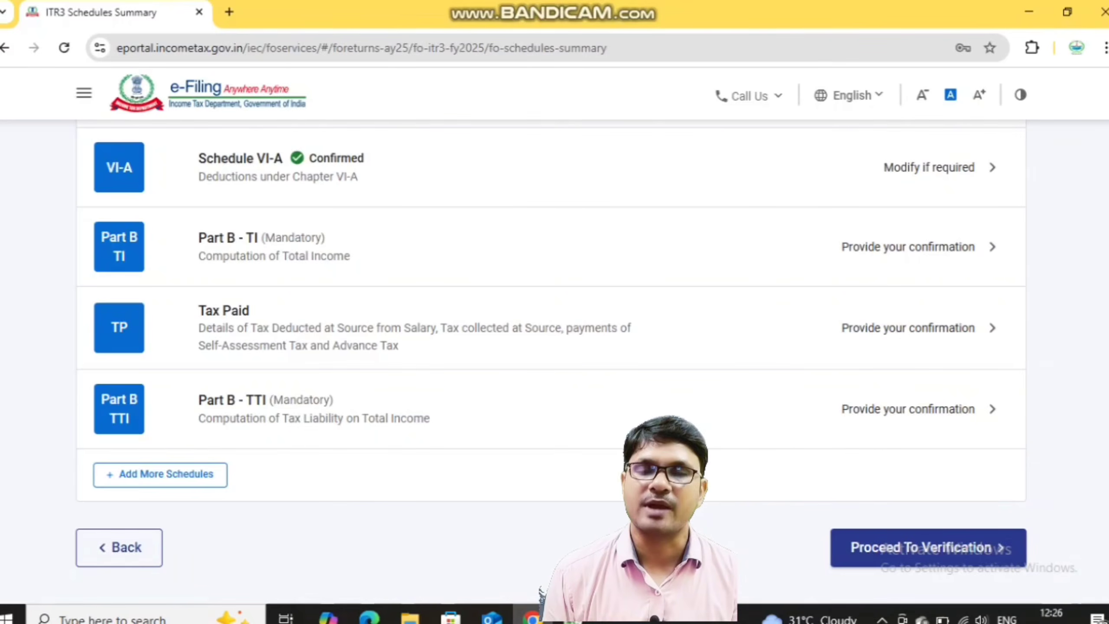
pyautogui.click(655, 422)
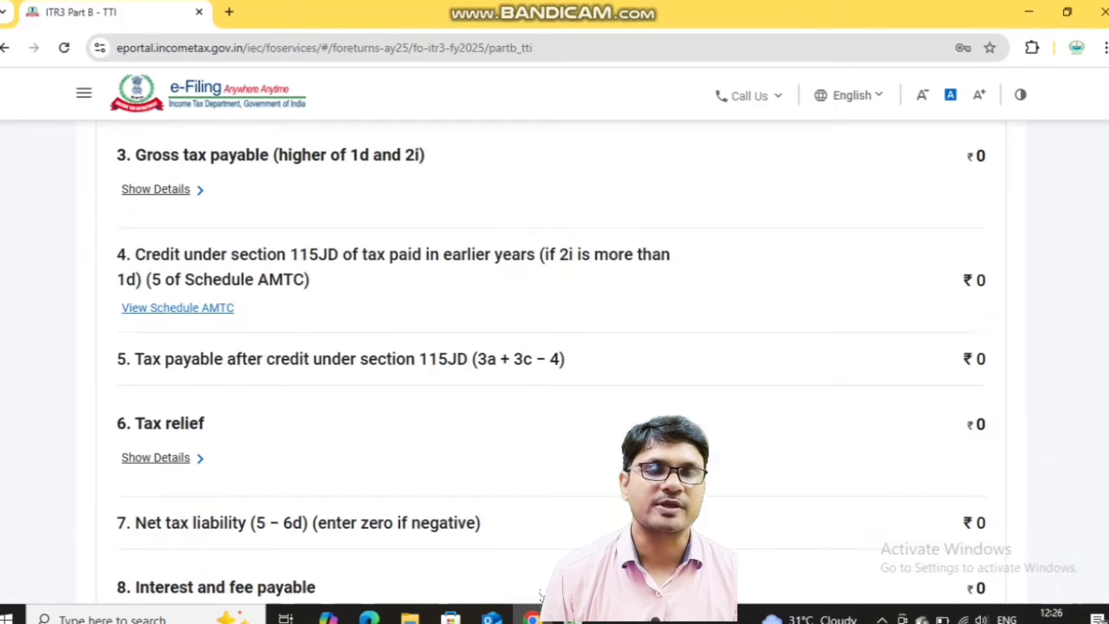
pyautogui.scroll(-15, 550, 363)
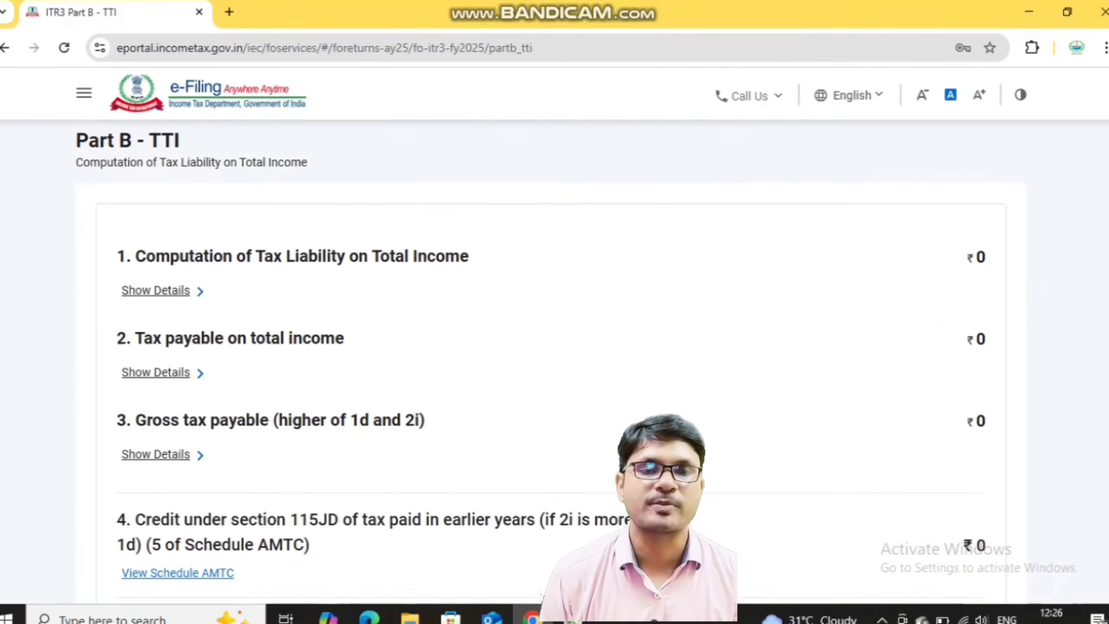
pyautogui.scroll(5, 551, 362)
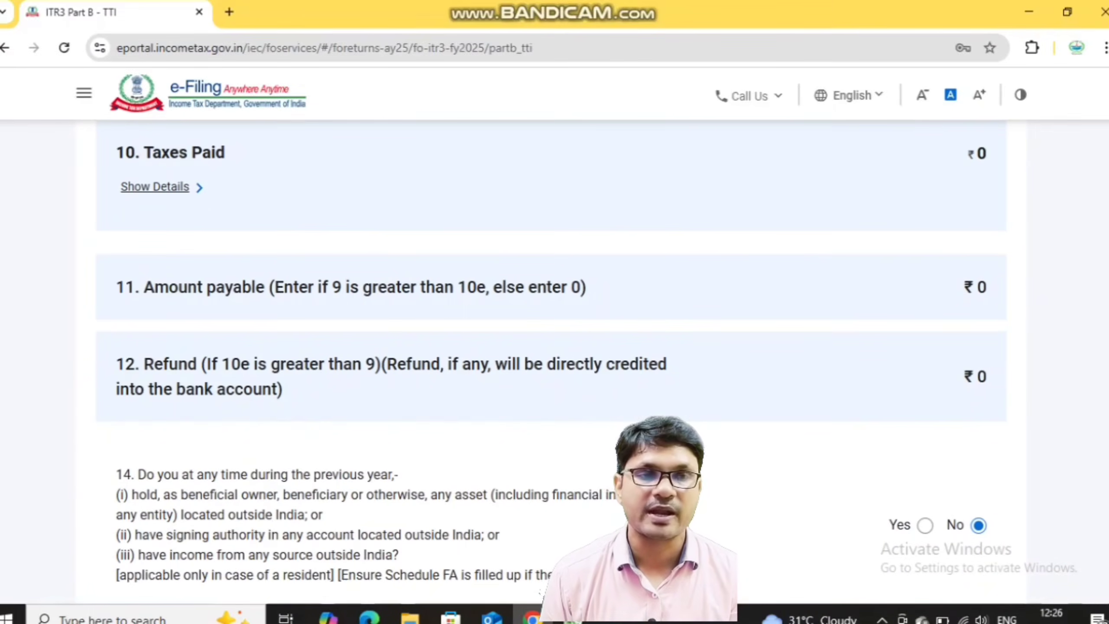
pyautogui.scroll(-5, 554, 363)
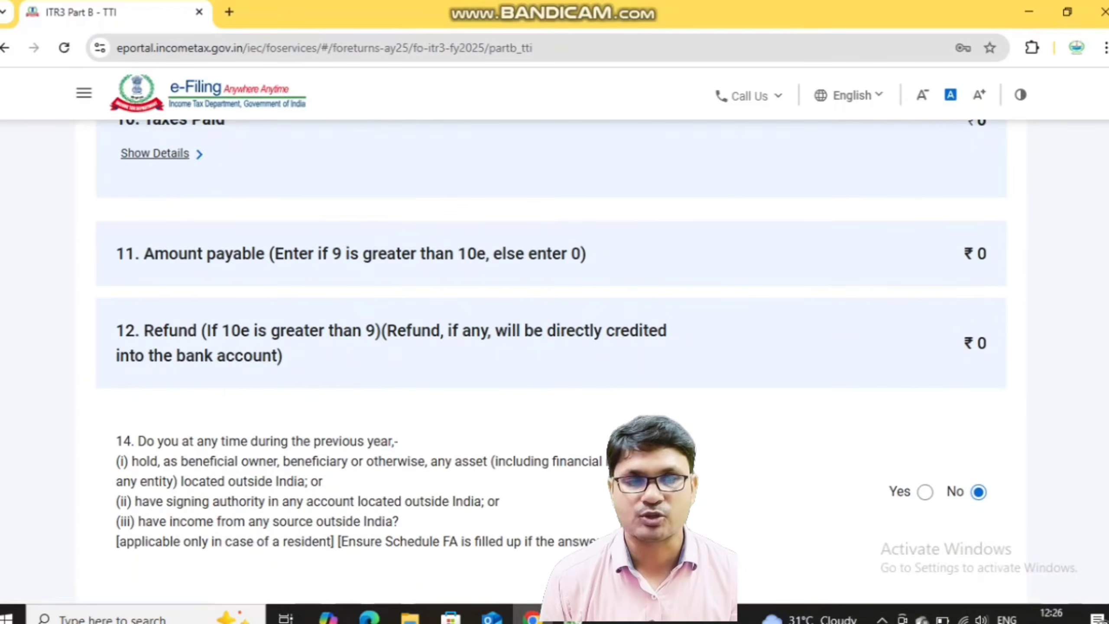
pyautogui.click(969, 433)
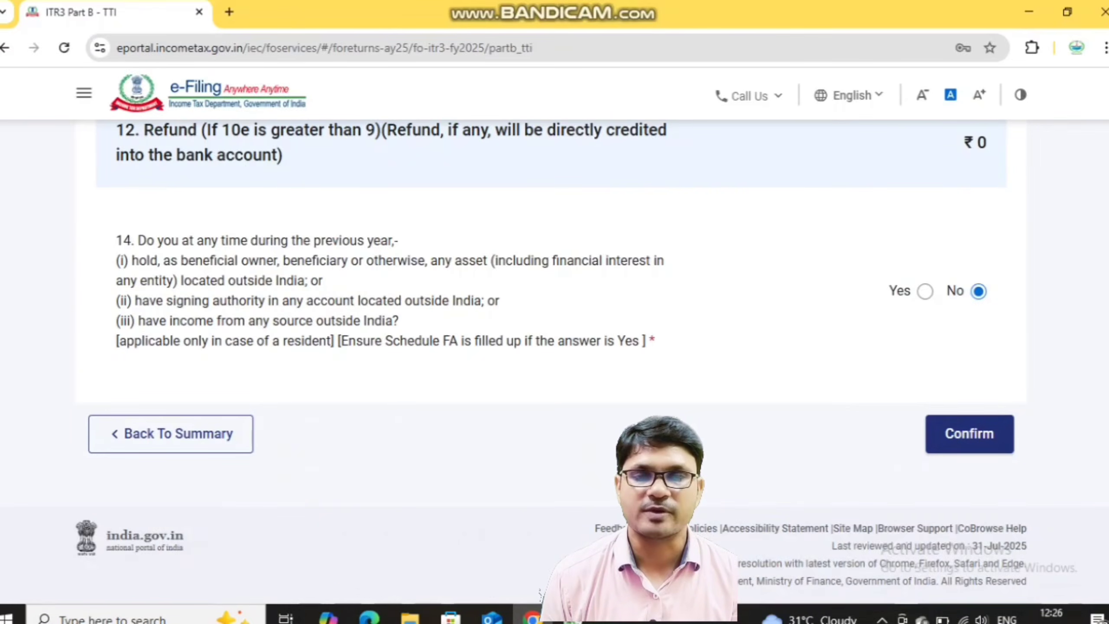
pyautogui.scroll(-10, 554, 350)
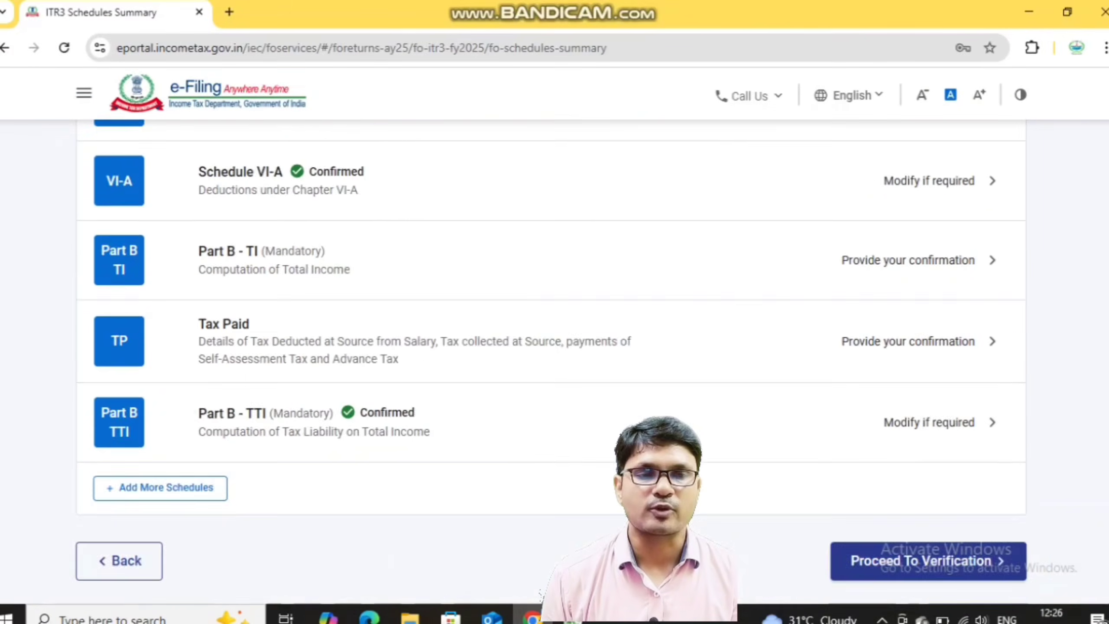